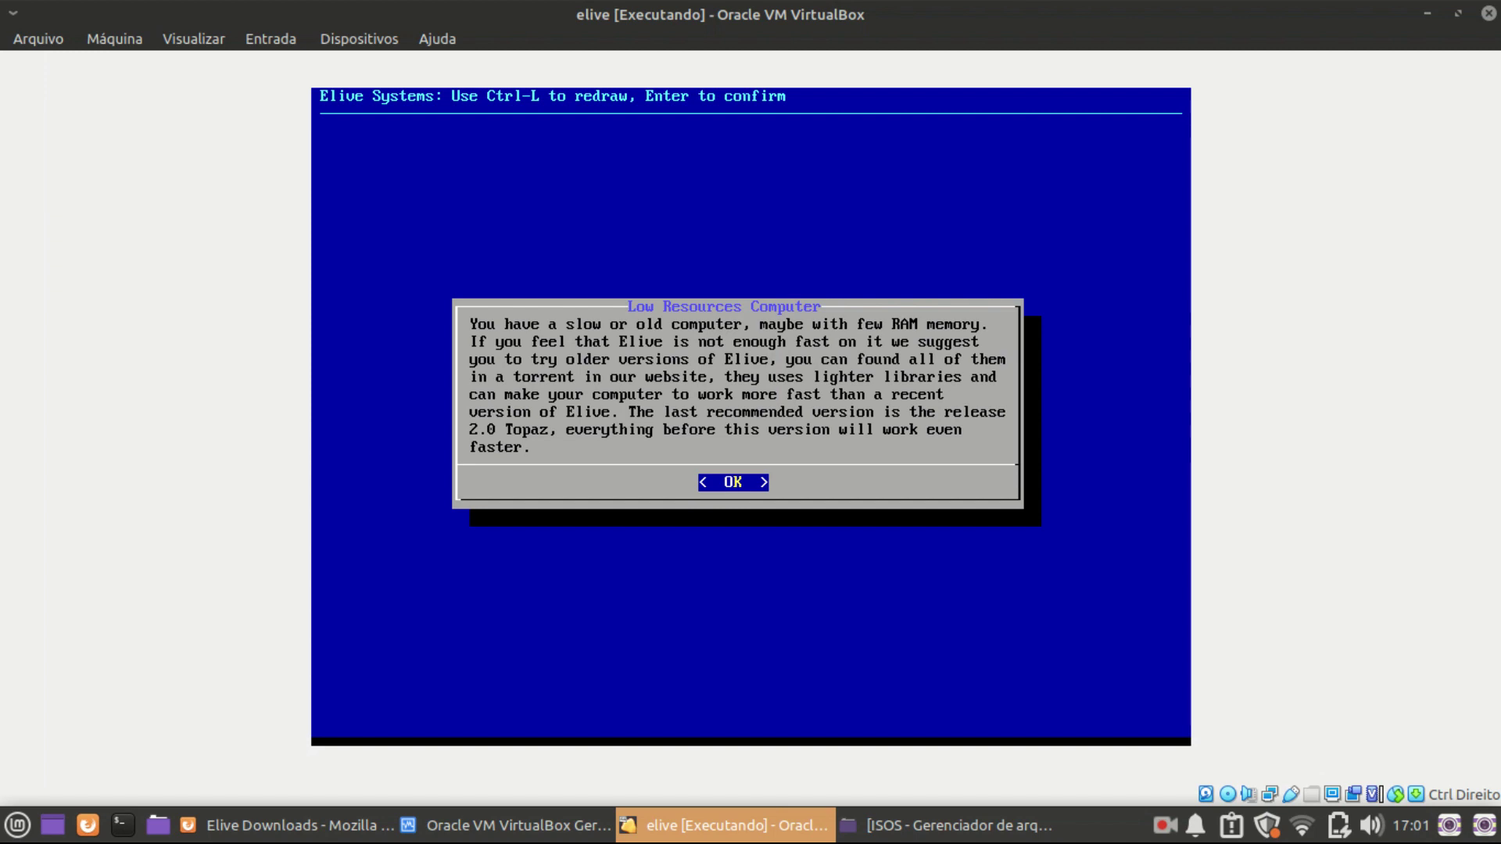
# Dismiss the low-resources notice and agree to create a temporary swap file on one of the partitions.
pyautogui.press('Return')
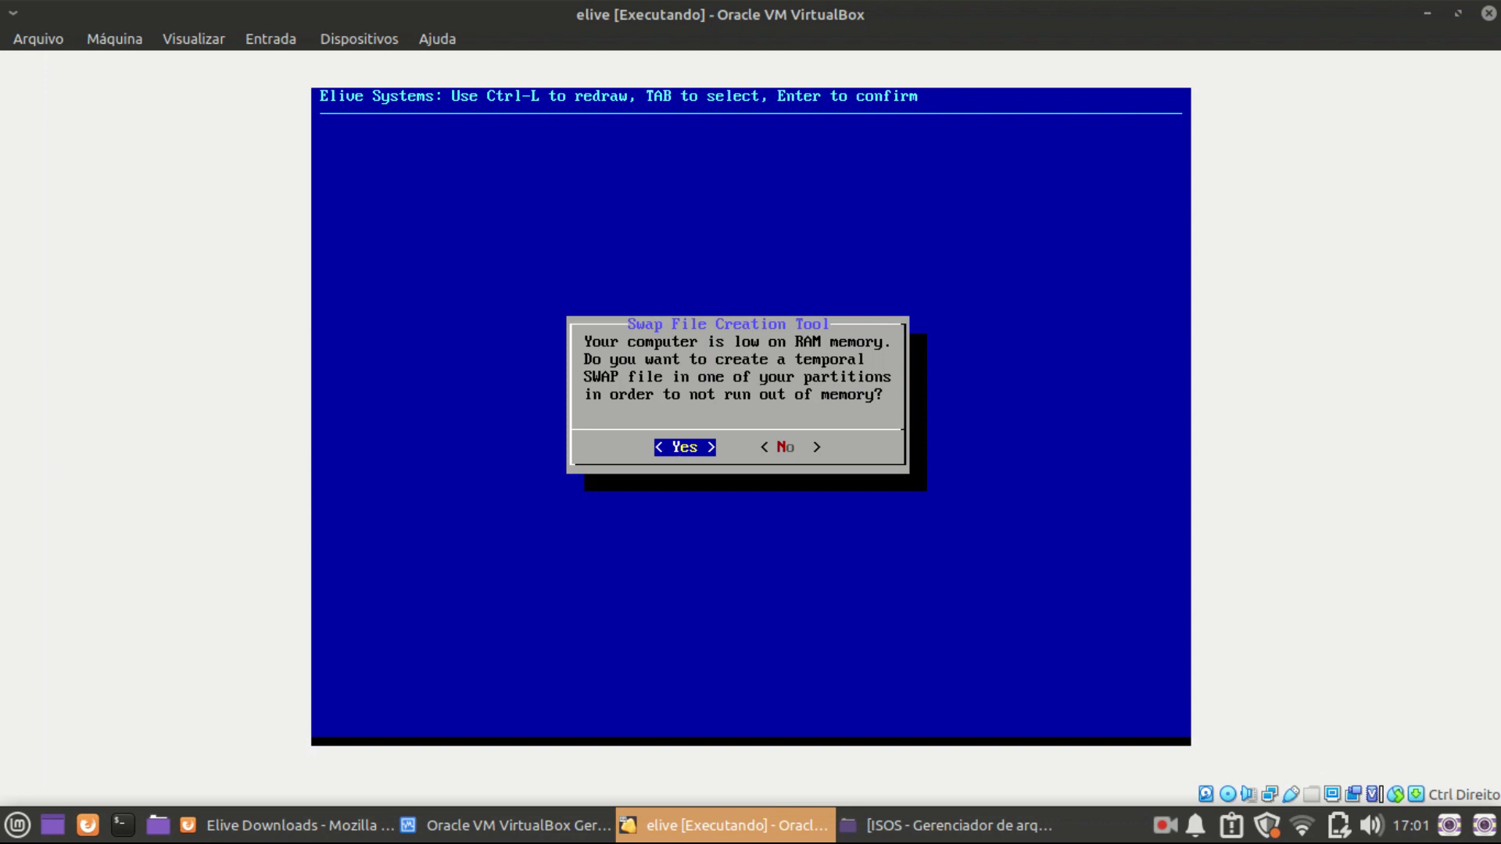
pyautogui.press('Tab')
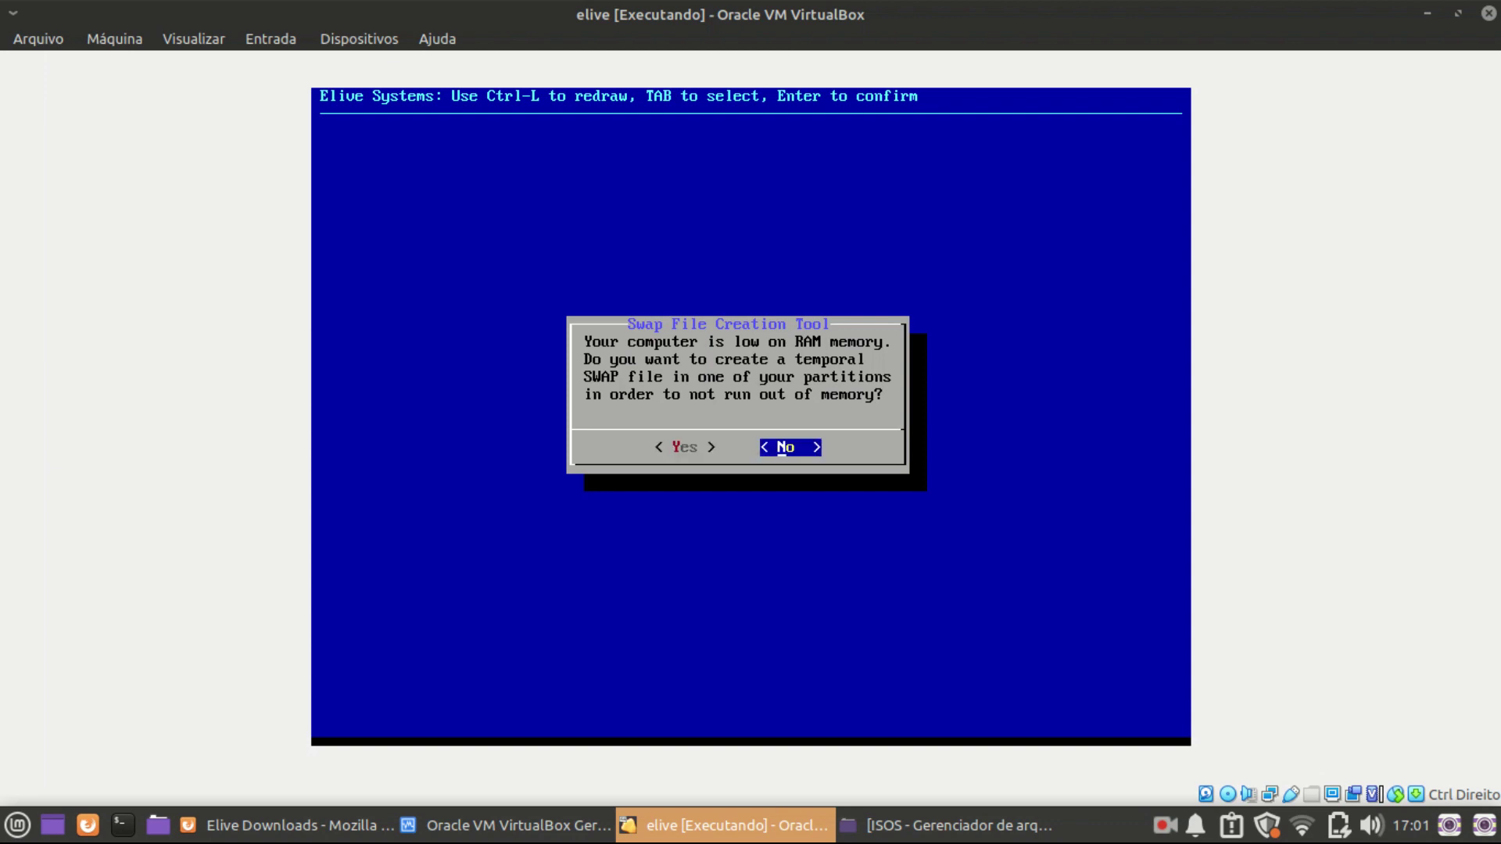
pyautogui.press('Tab')
pyautogui.press('Tab')
pyautogui.press('Tab')
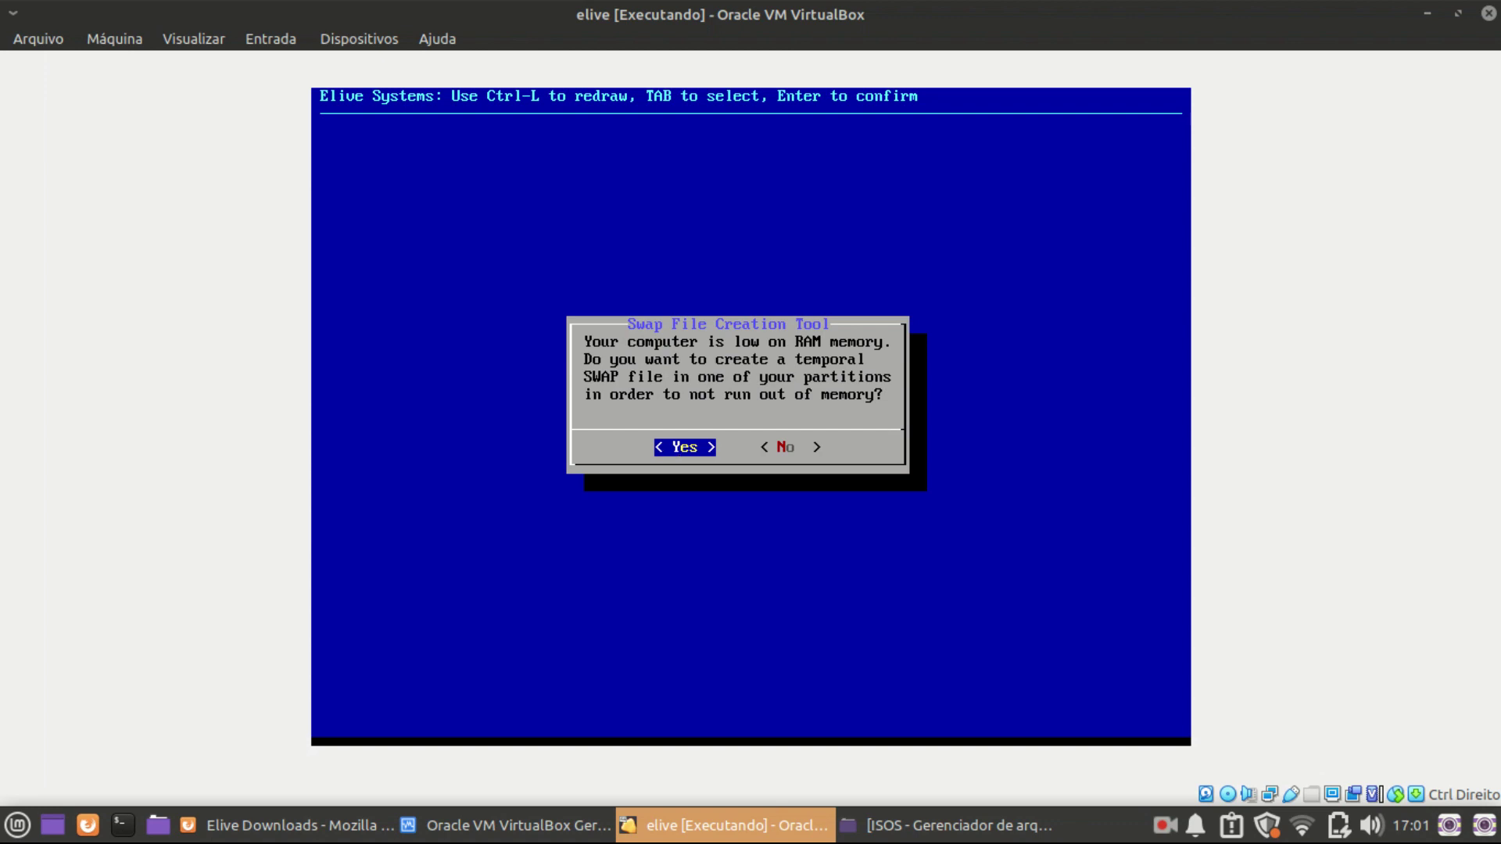
pyautogui.press('Tab')
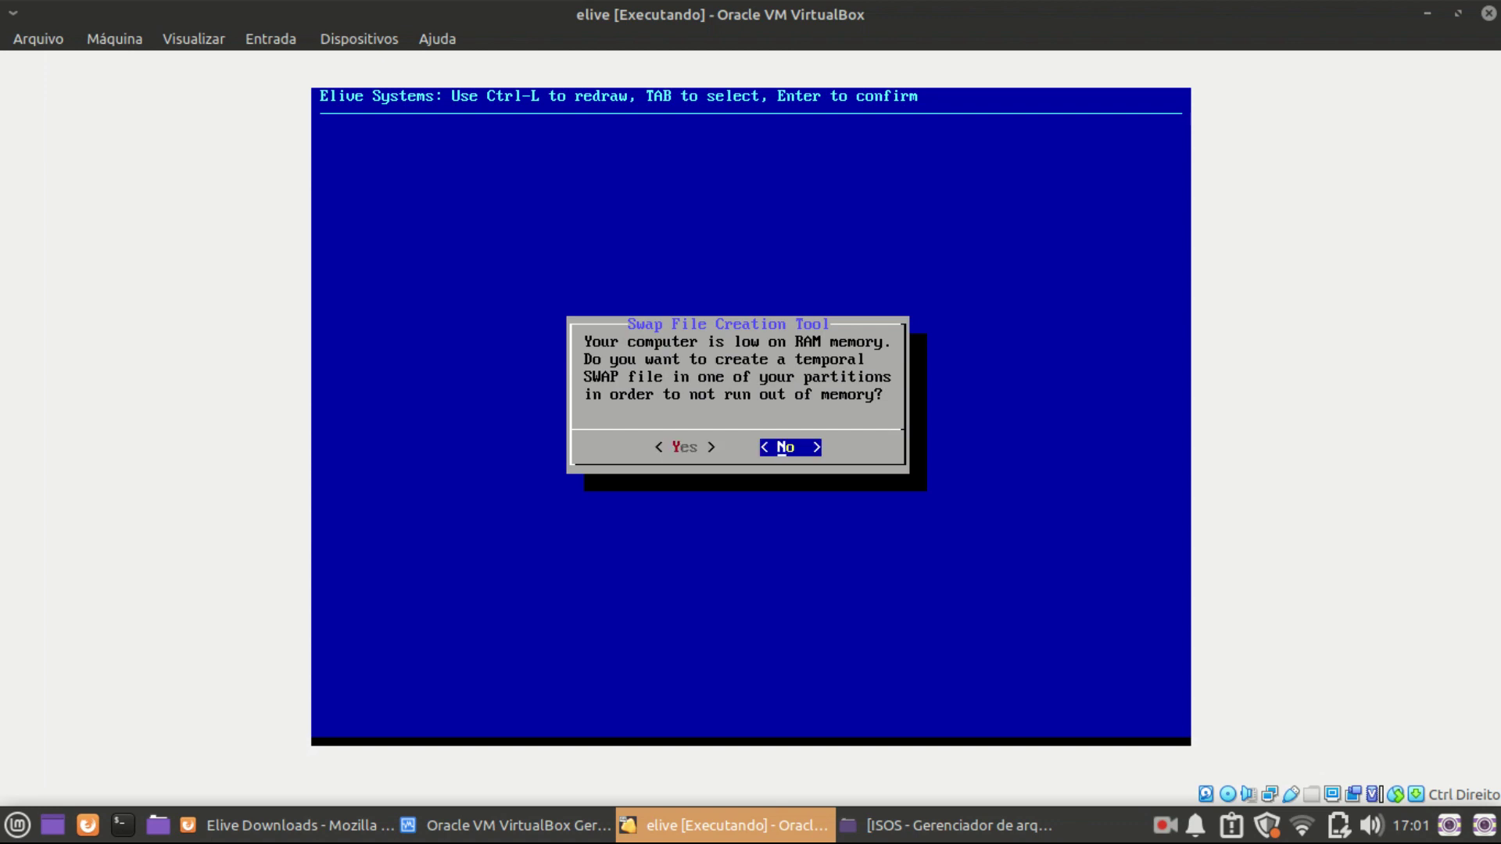
pyautogui.press('Tab')
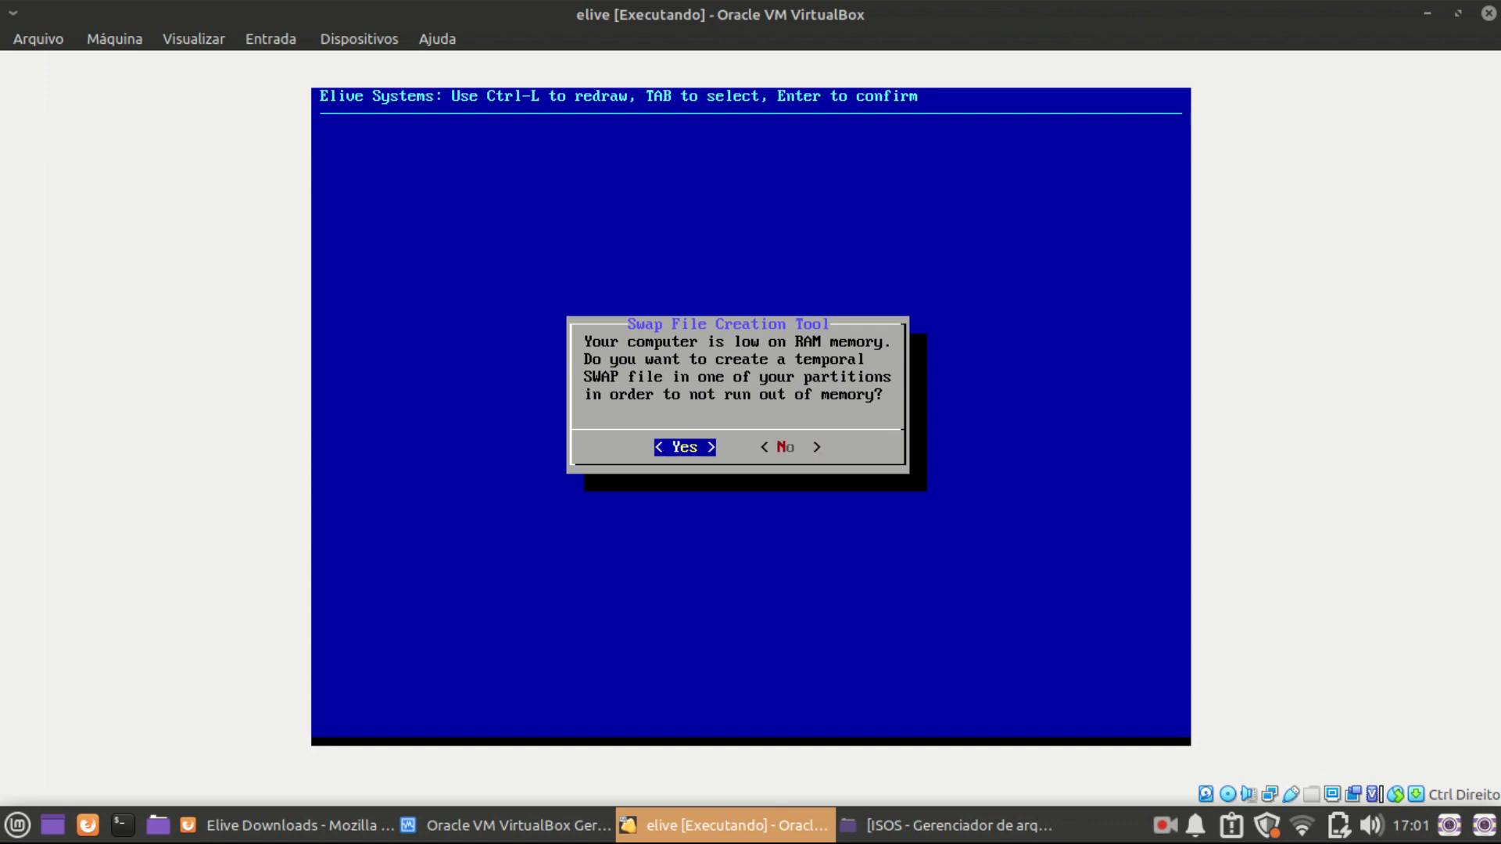
pyautogui.press('Tab')
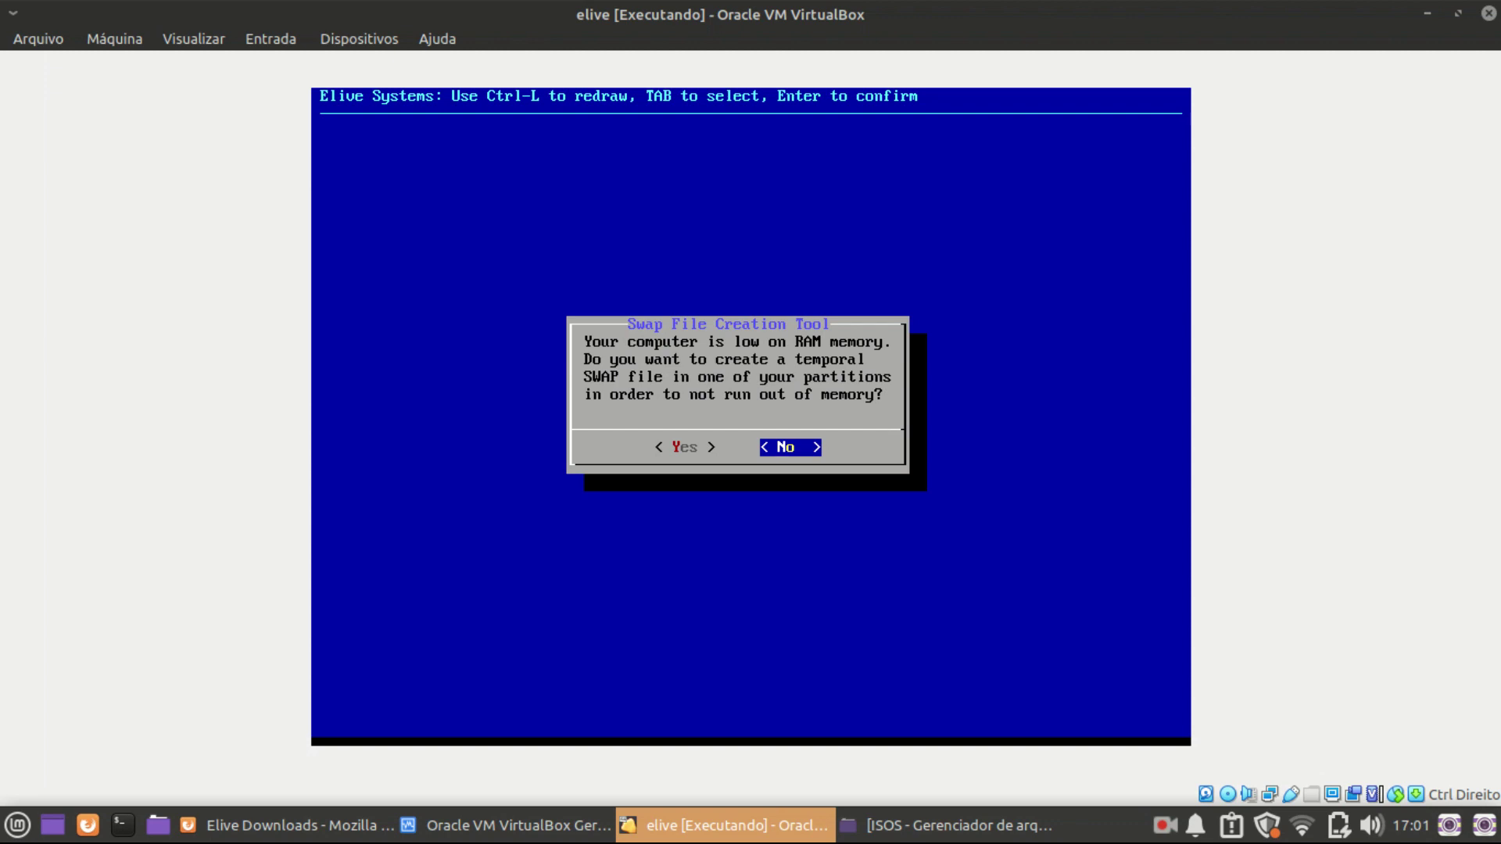
pyautogui.press('Tab')
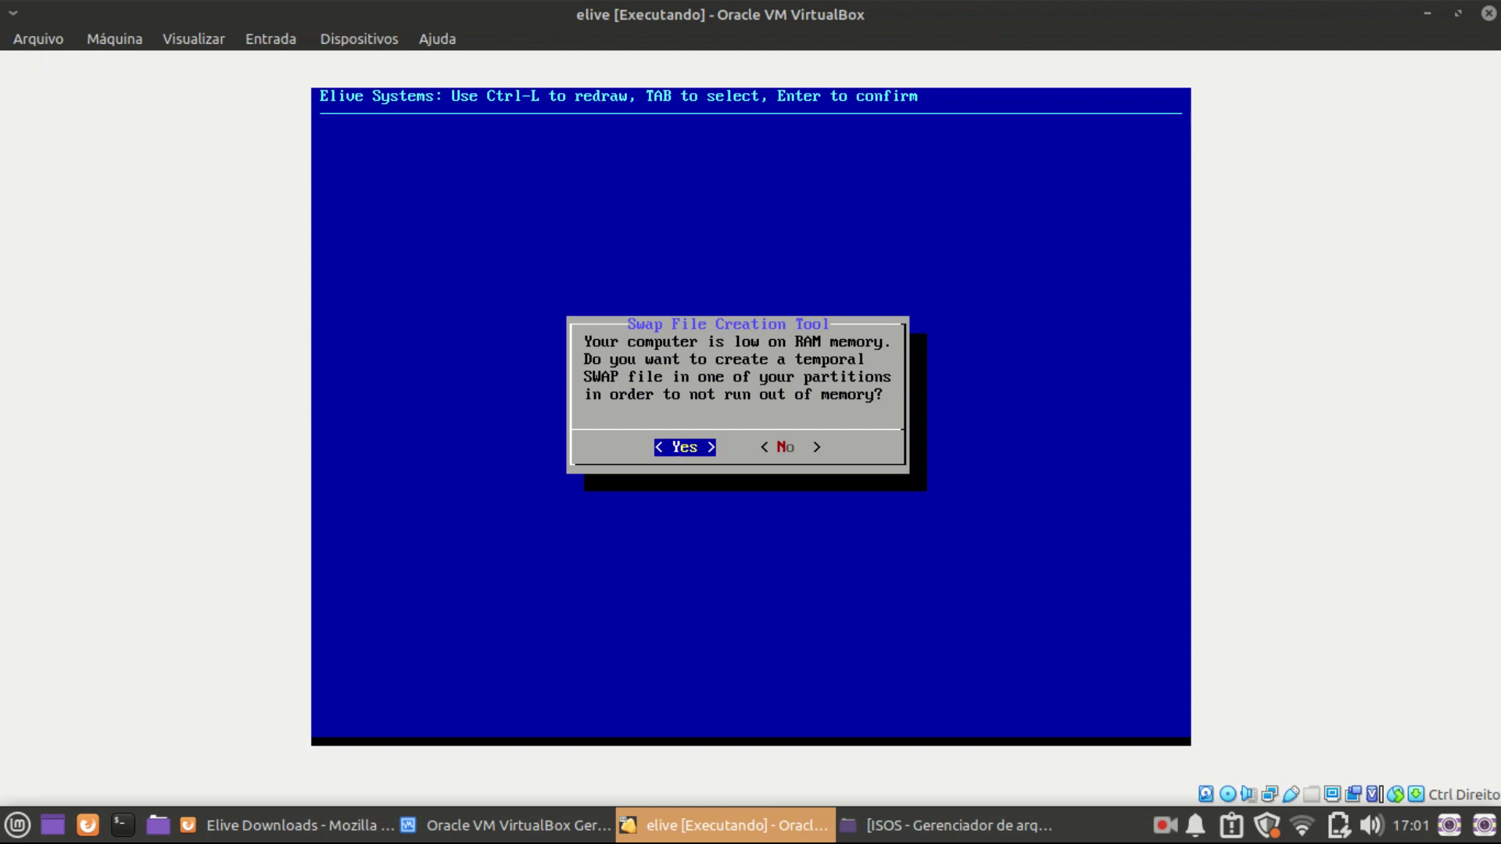
pyautogui.press('Return')
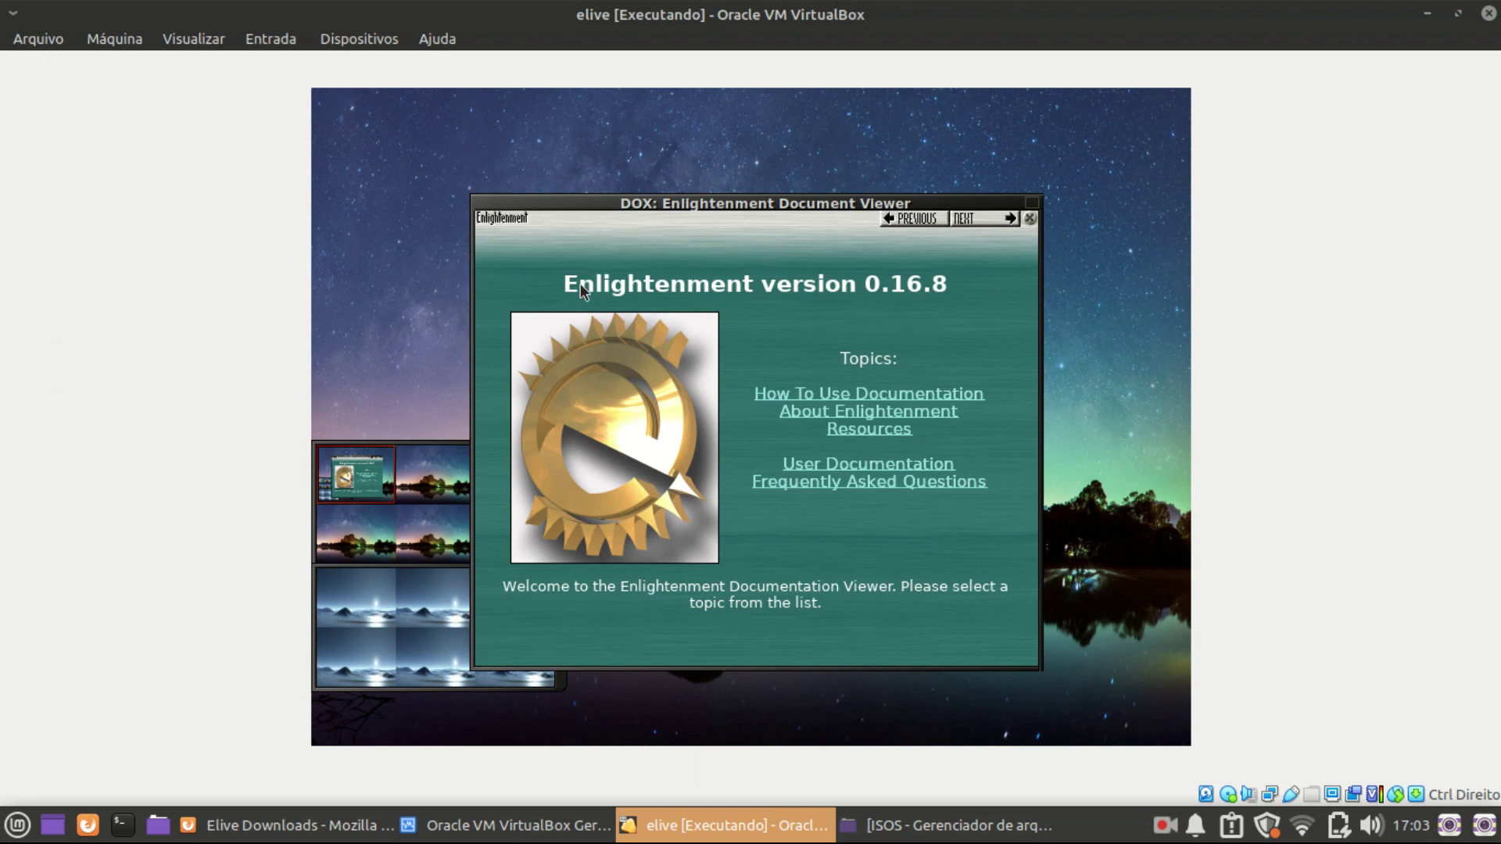
# Set the system language to pt_BR.
pyautogui.click(654, 235)
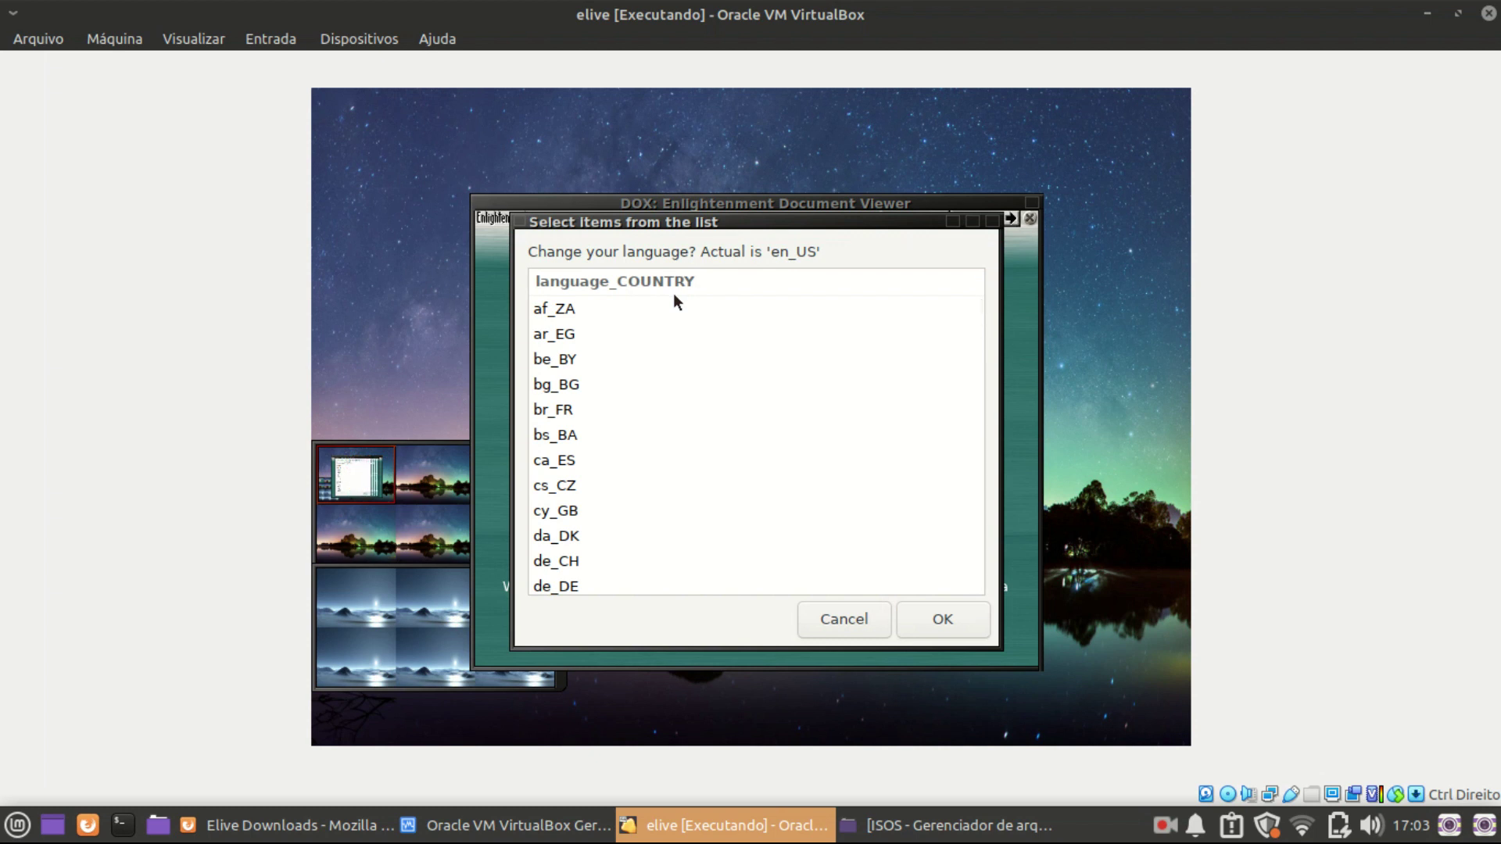
pyautogui.click(545, 451)
pyautogui.write('Pt')
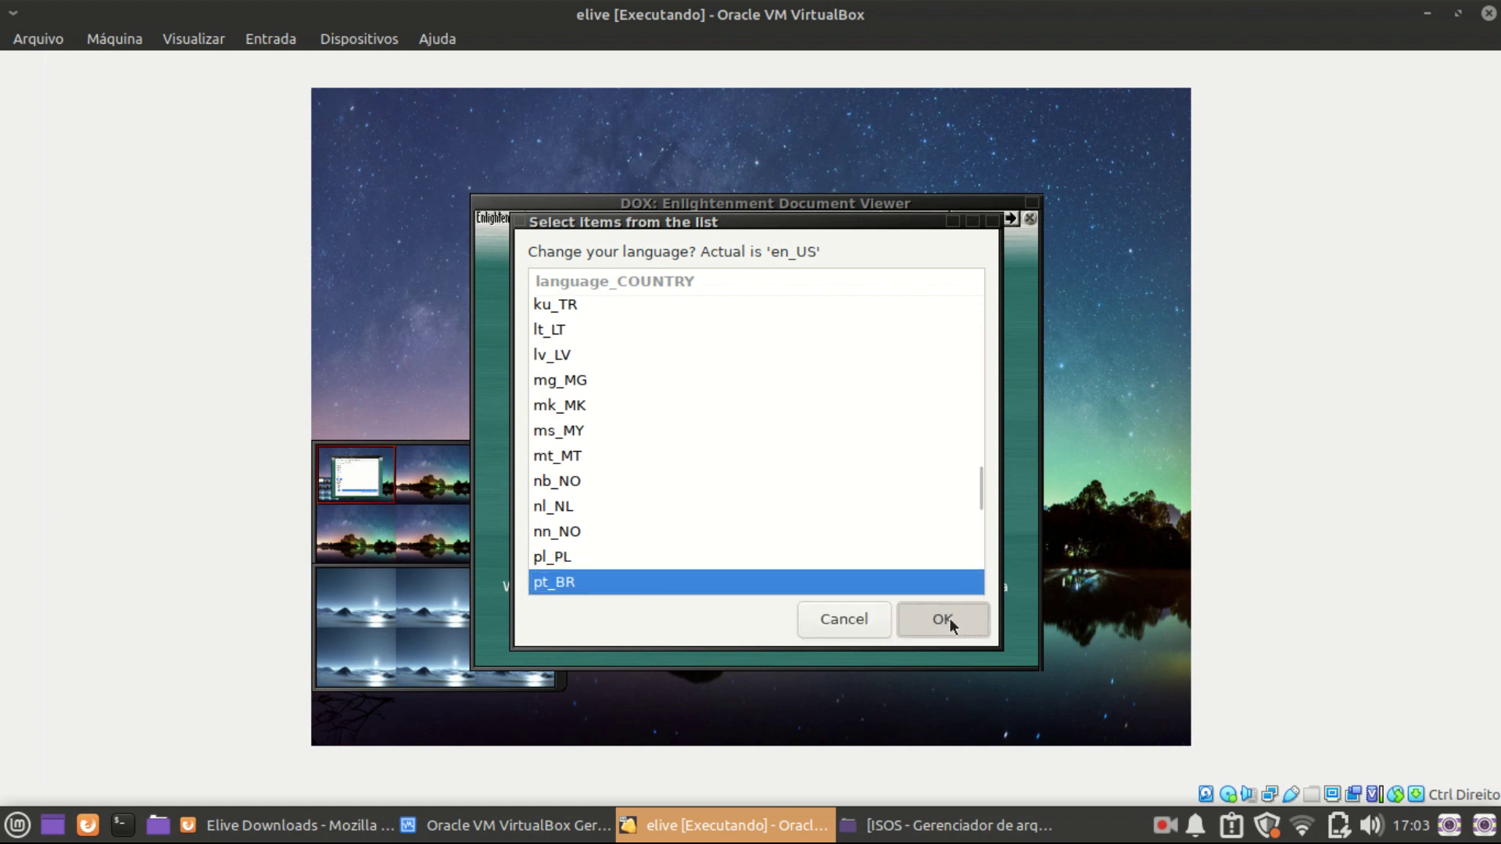
pyautogui.click(949, 618)
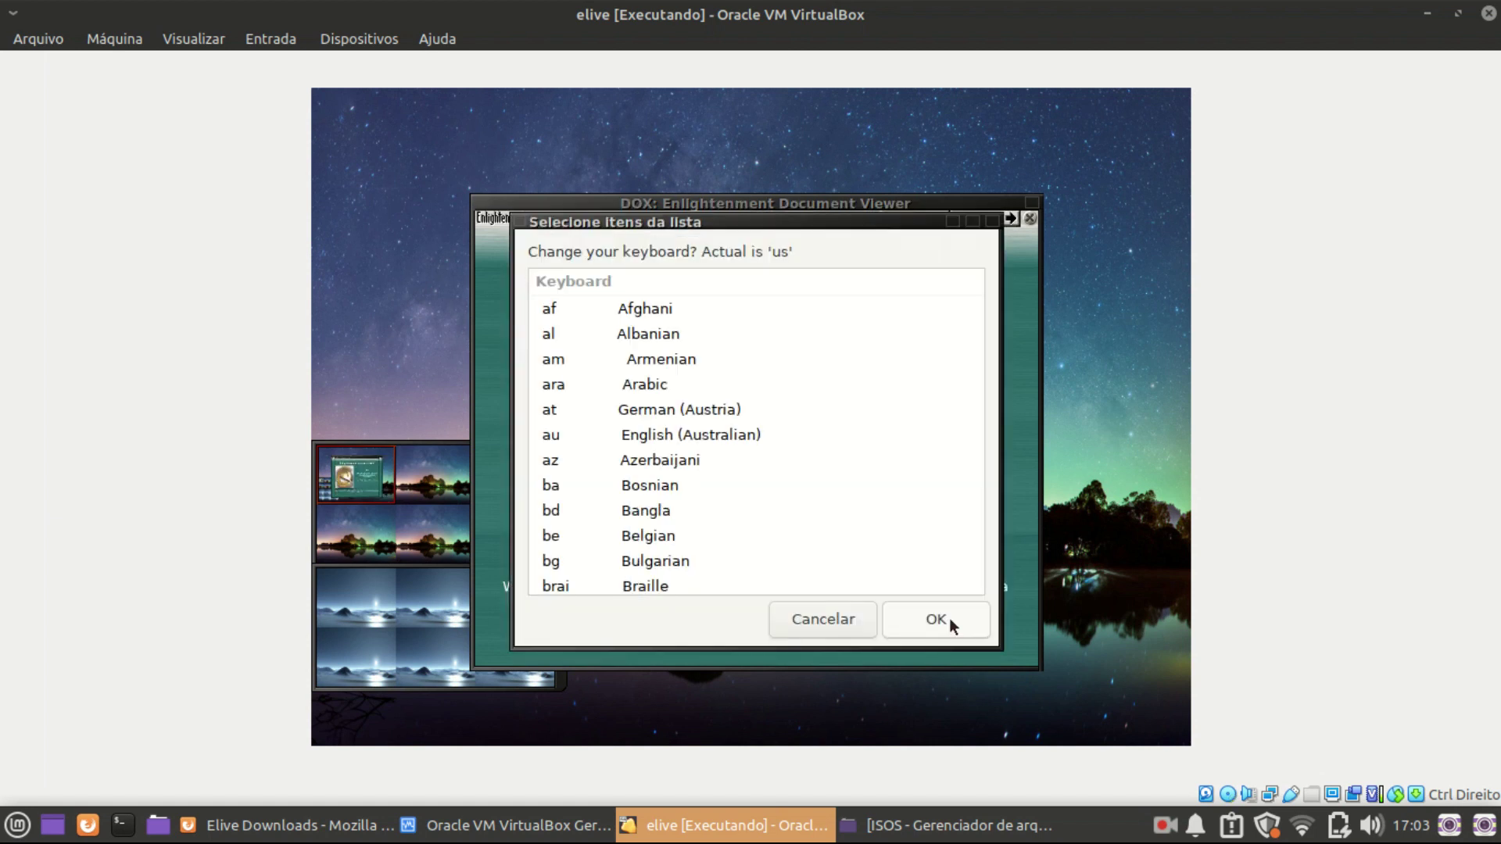
# Set the keyboard layout to Portuguese (Brazil) and accept the desktop restart for the language change.
pyautogui.click(632, 504)
pyautogui.write('pt-br')
pyautogui.press('Escape')
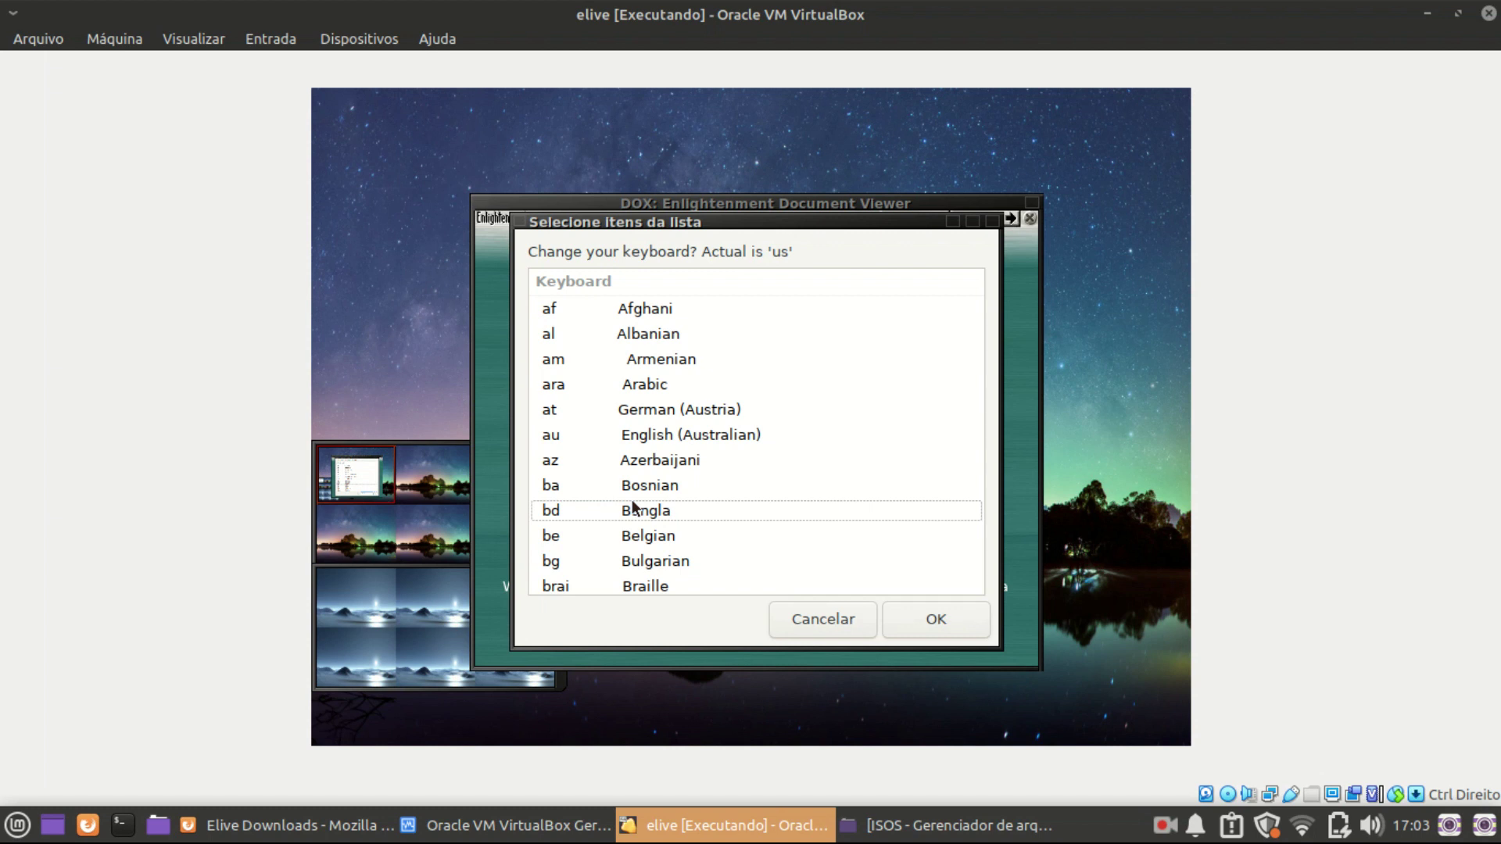
pyautogui.scroll(-4, 632, 506)
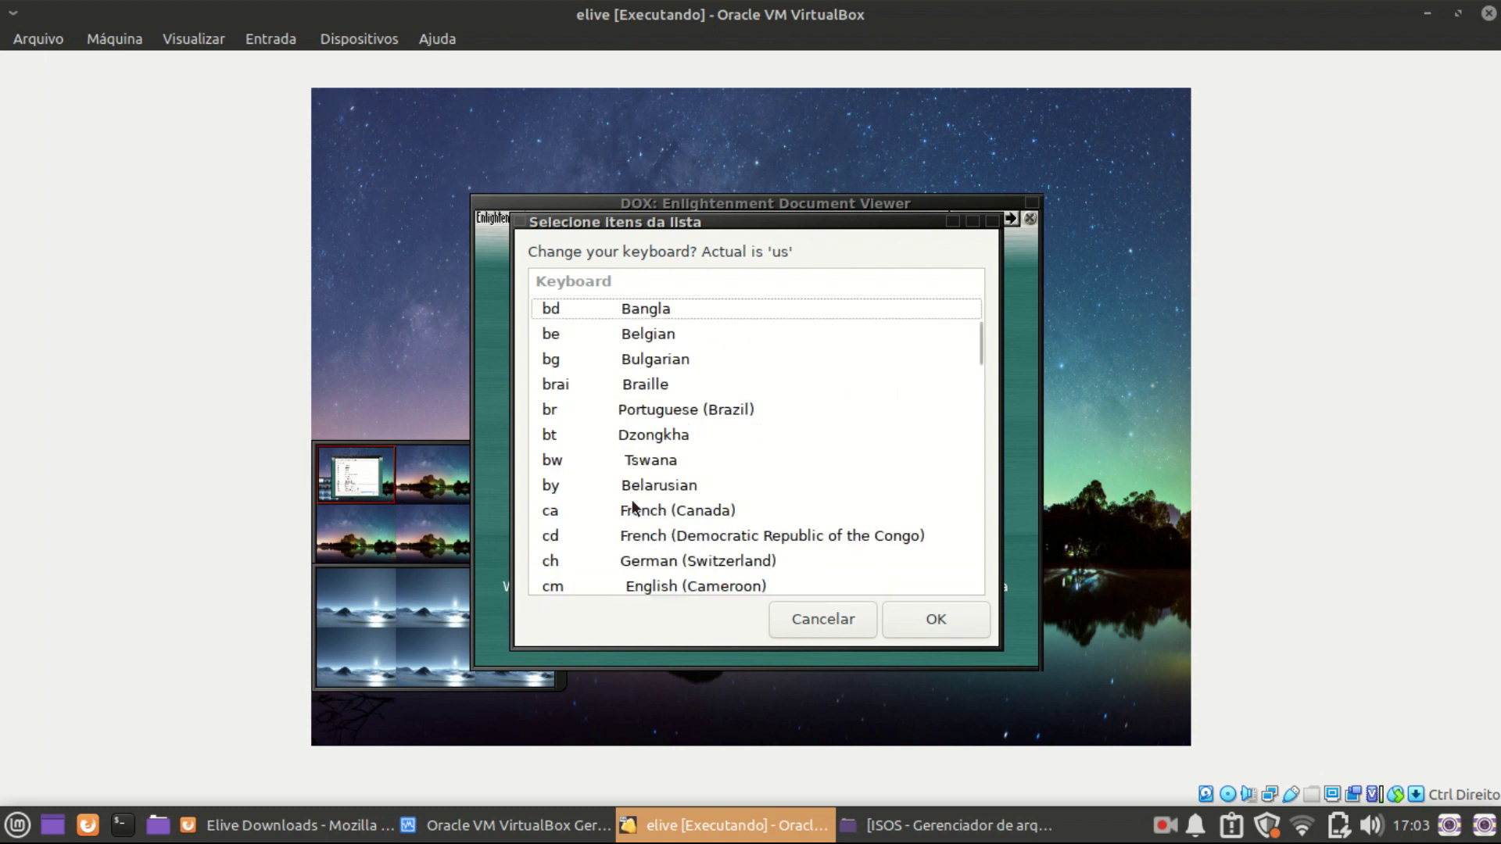
pyautogui.click(919, 626)
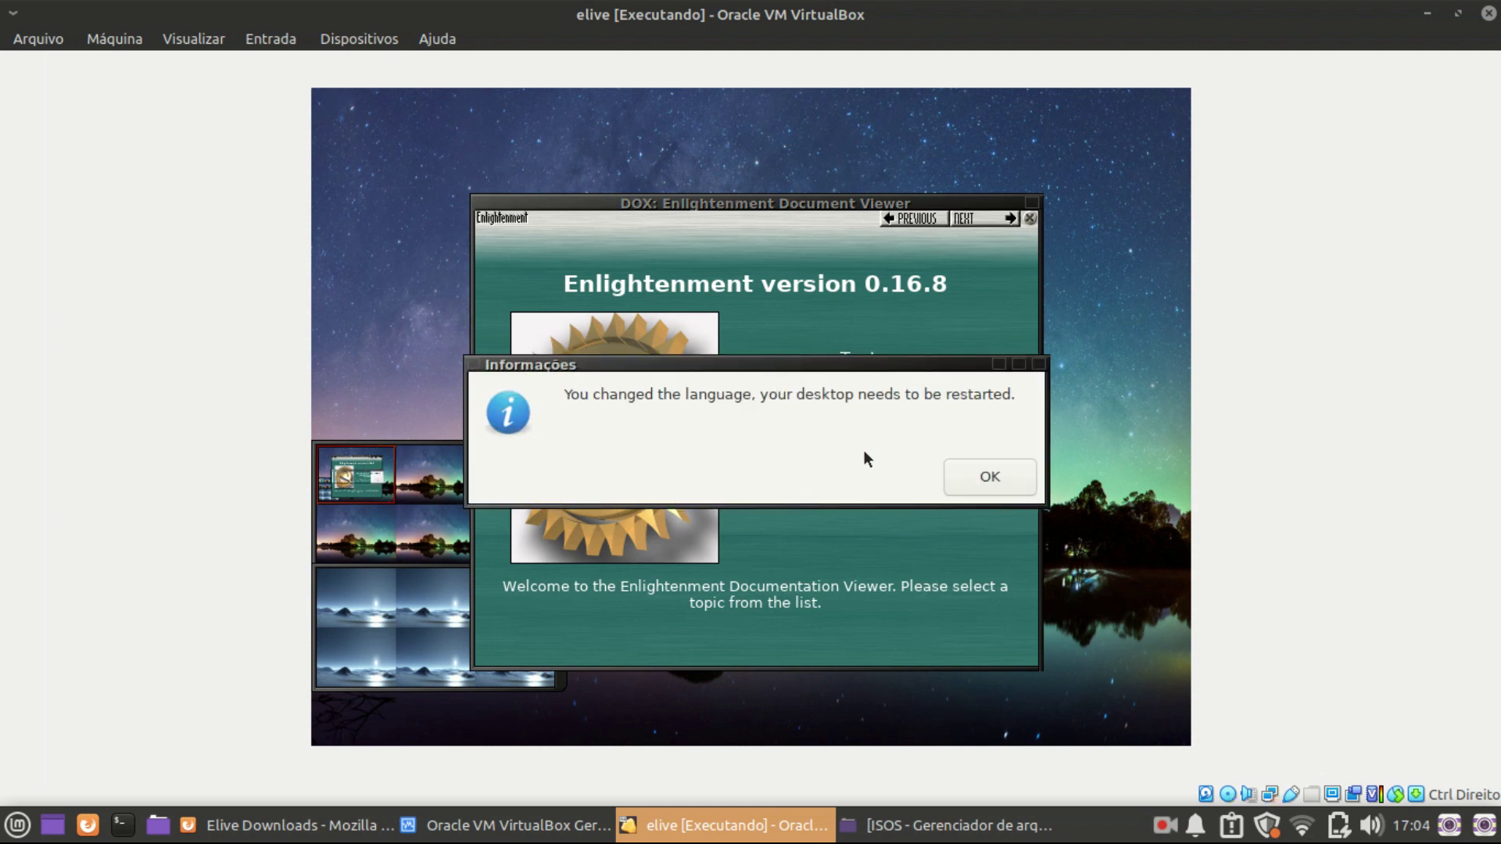
pyautogui.click(975, 490)
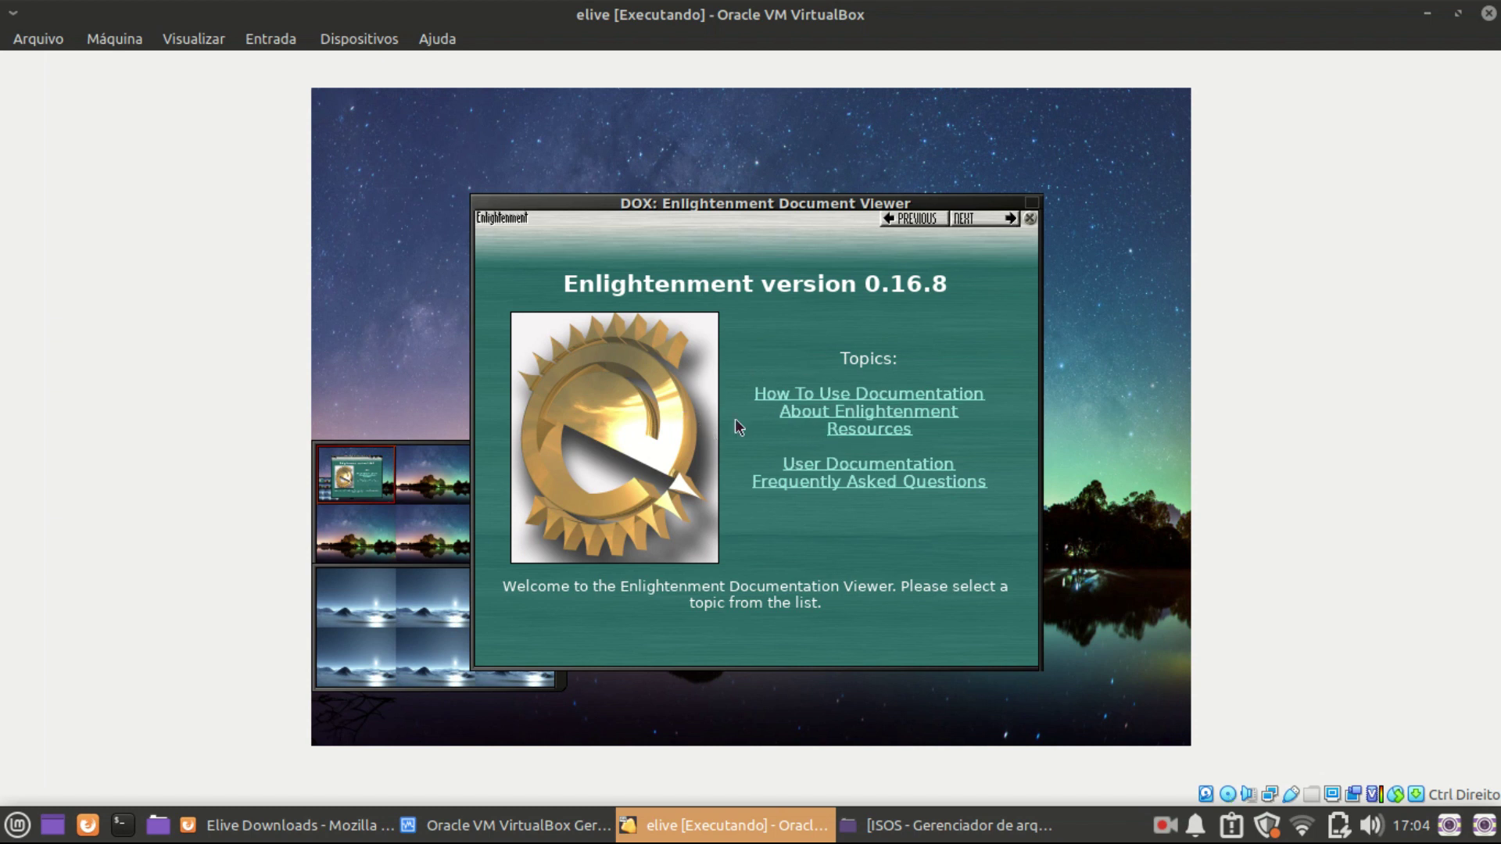
# Close the Enlightenment document viewer and try several virtual desktops, finishing on the first one in the second row.
pyautogui.click(1031, 218)
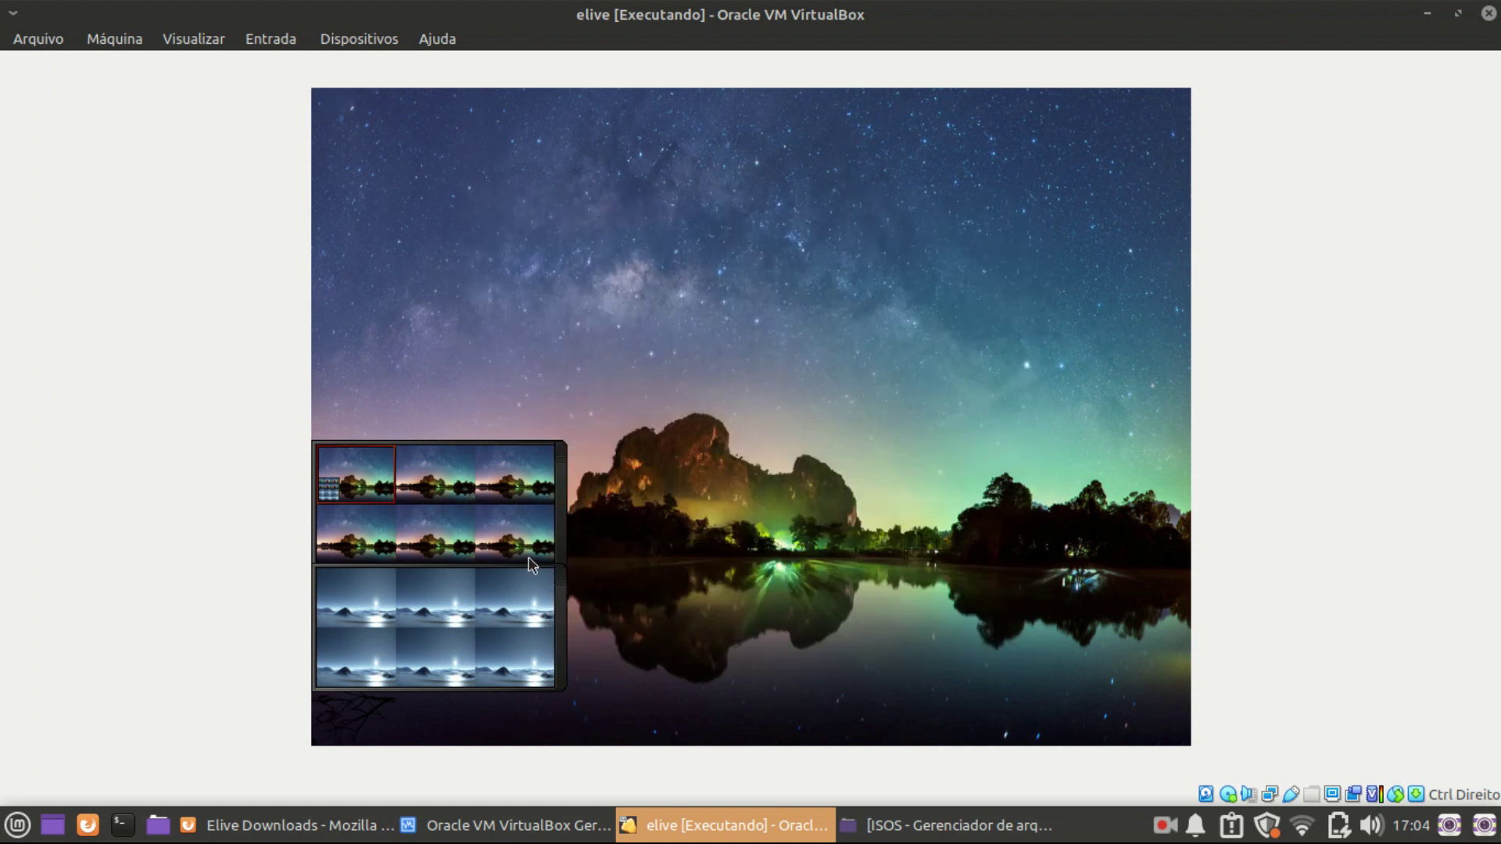
pyautogui.click(420, 488)
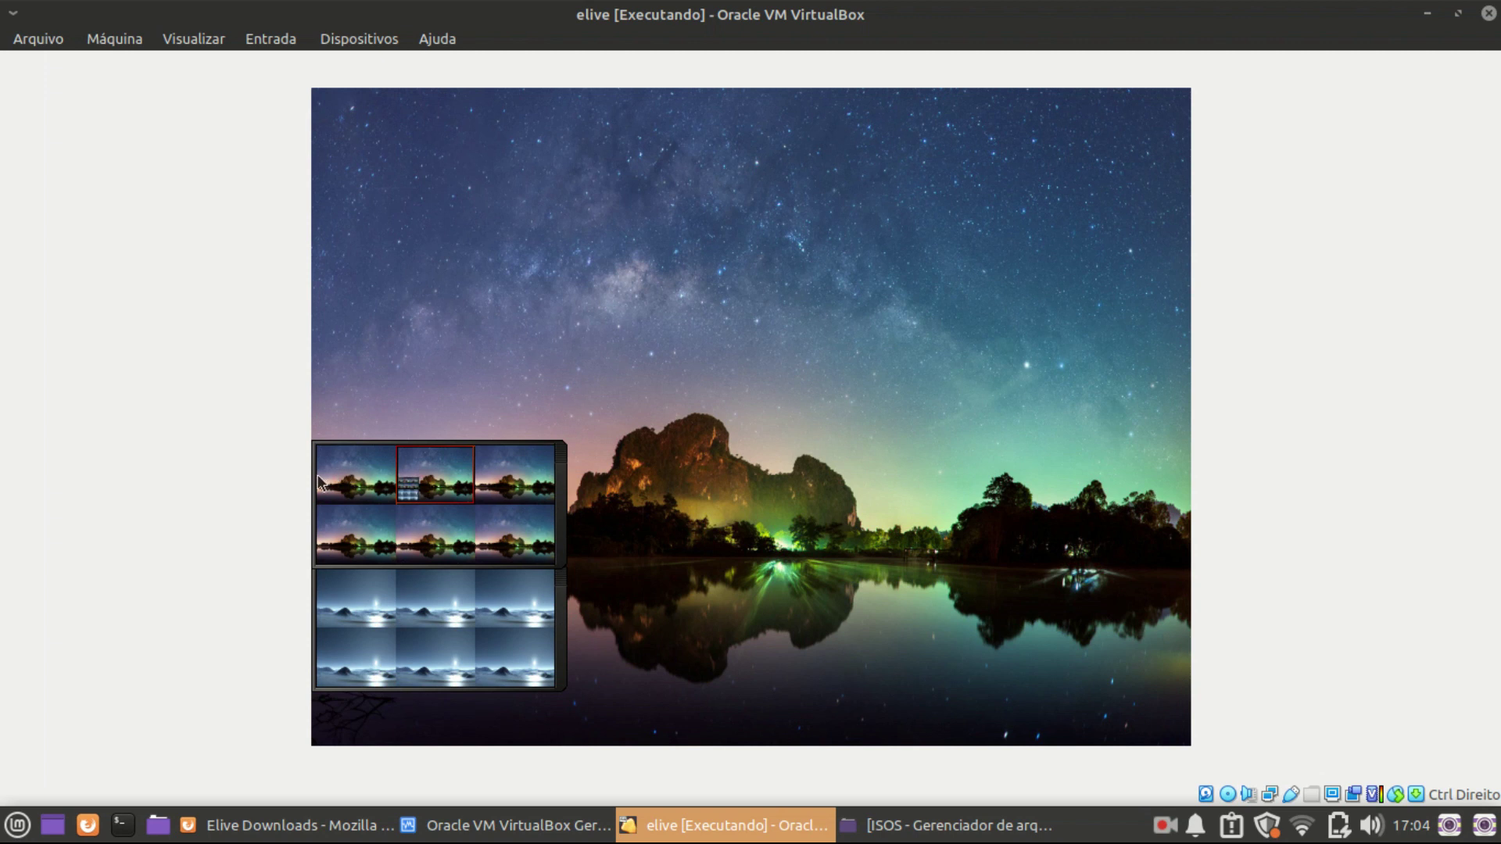
pyautogui.click(503, 478)
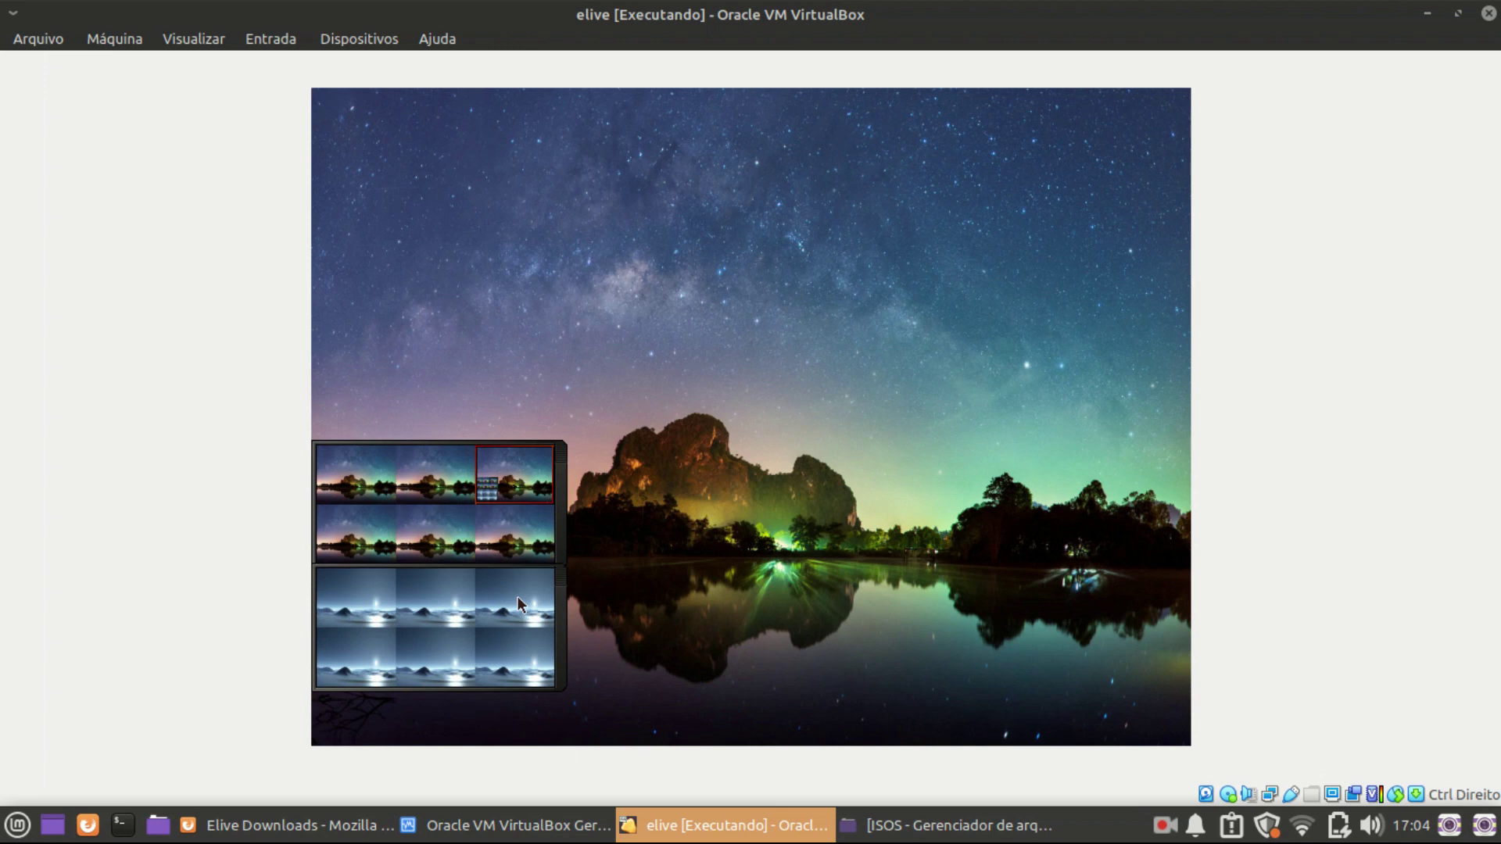
pyautogui.click(416, 603)
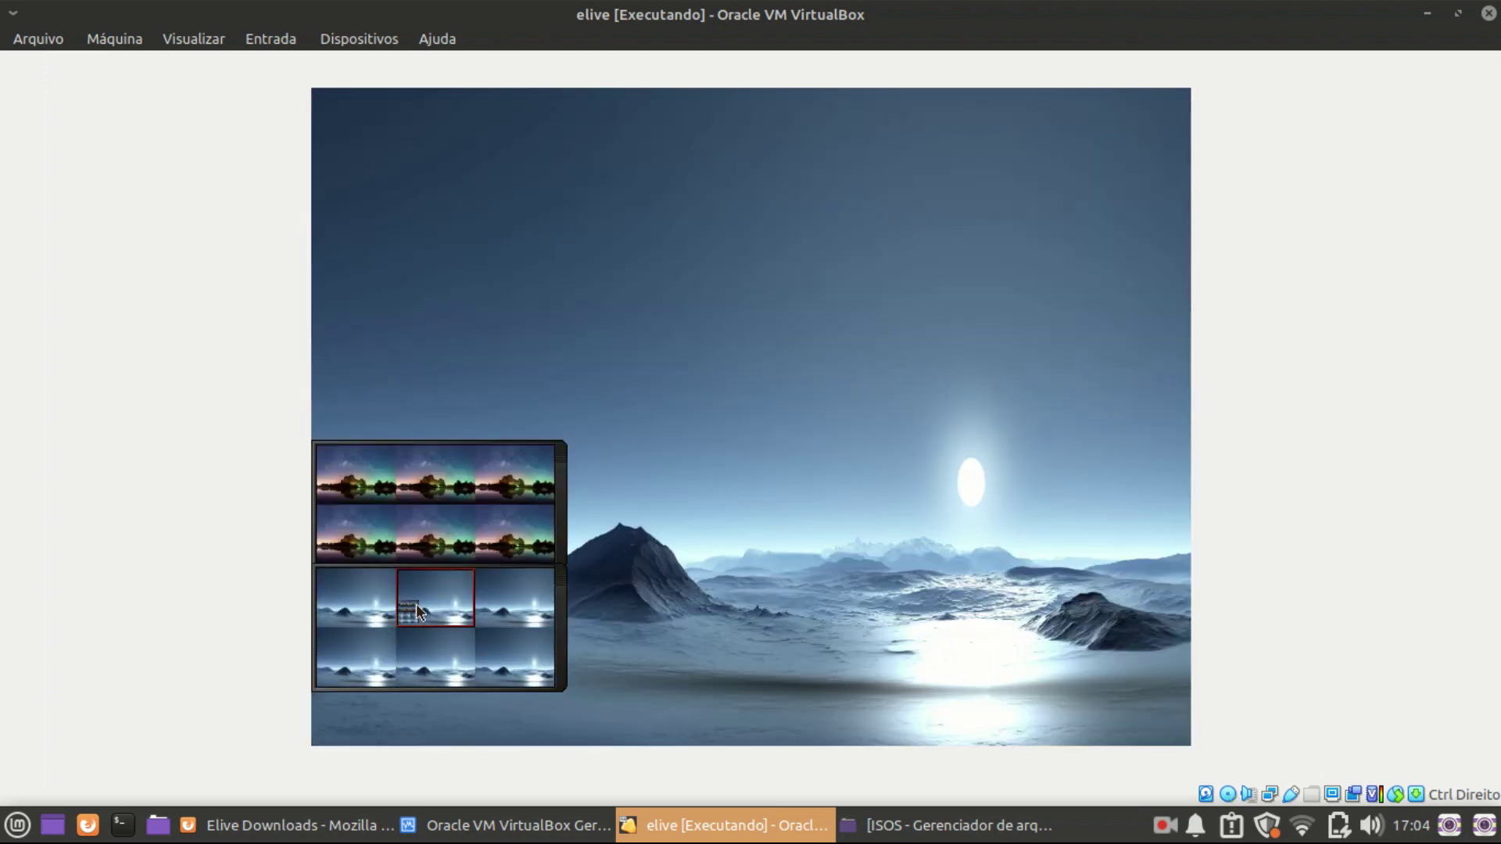
pyautogui.click(349, 518)
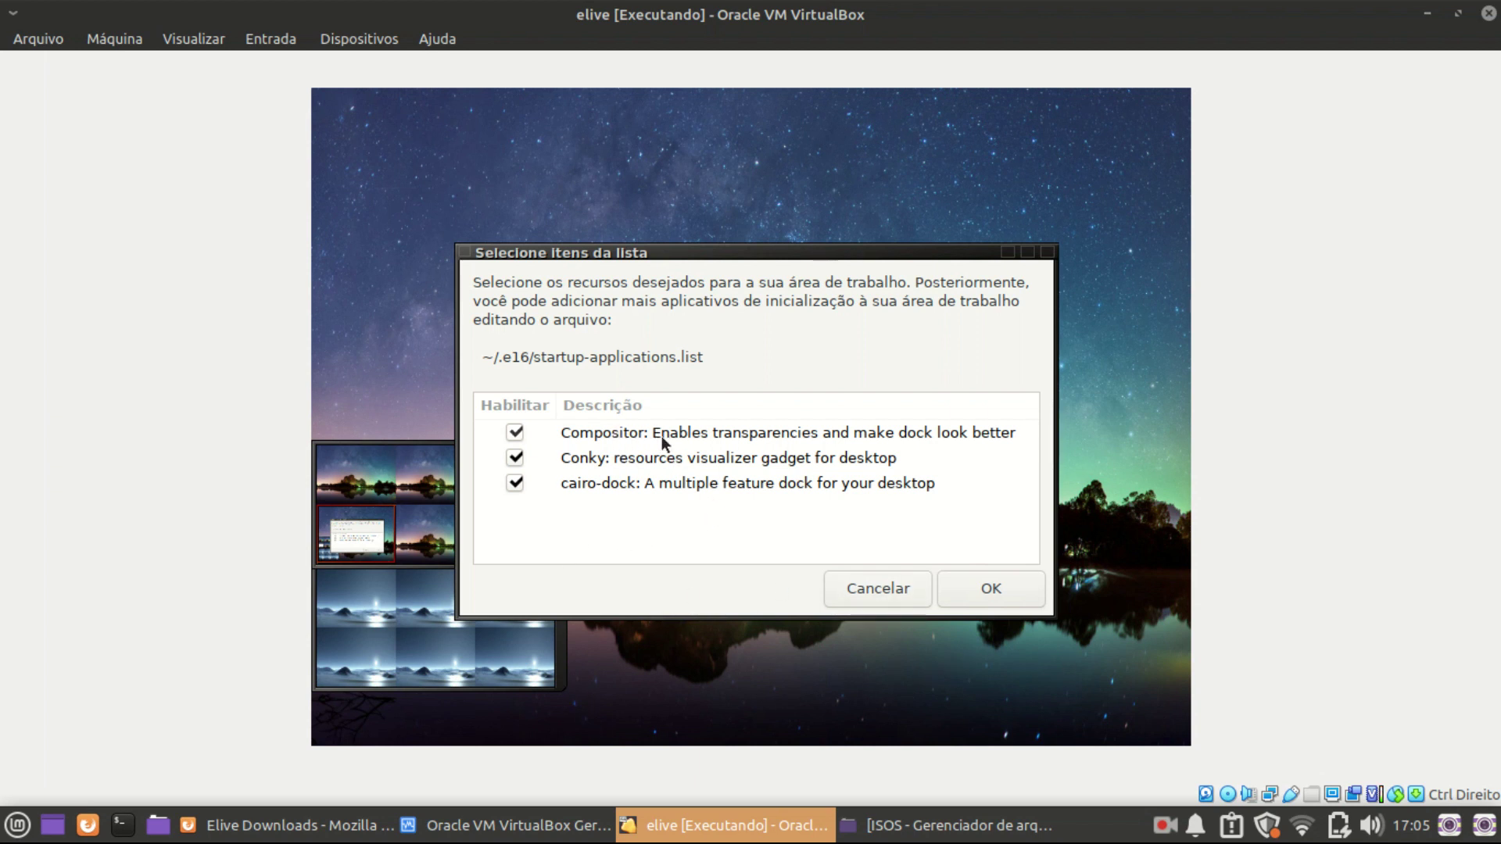
# Accept Compositor, Conky and cairo-dock as desktop features and enable OpenGL for Cairo-Dock.
pyautogui.click(995, 586)
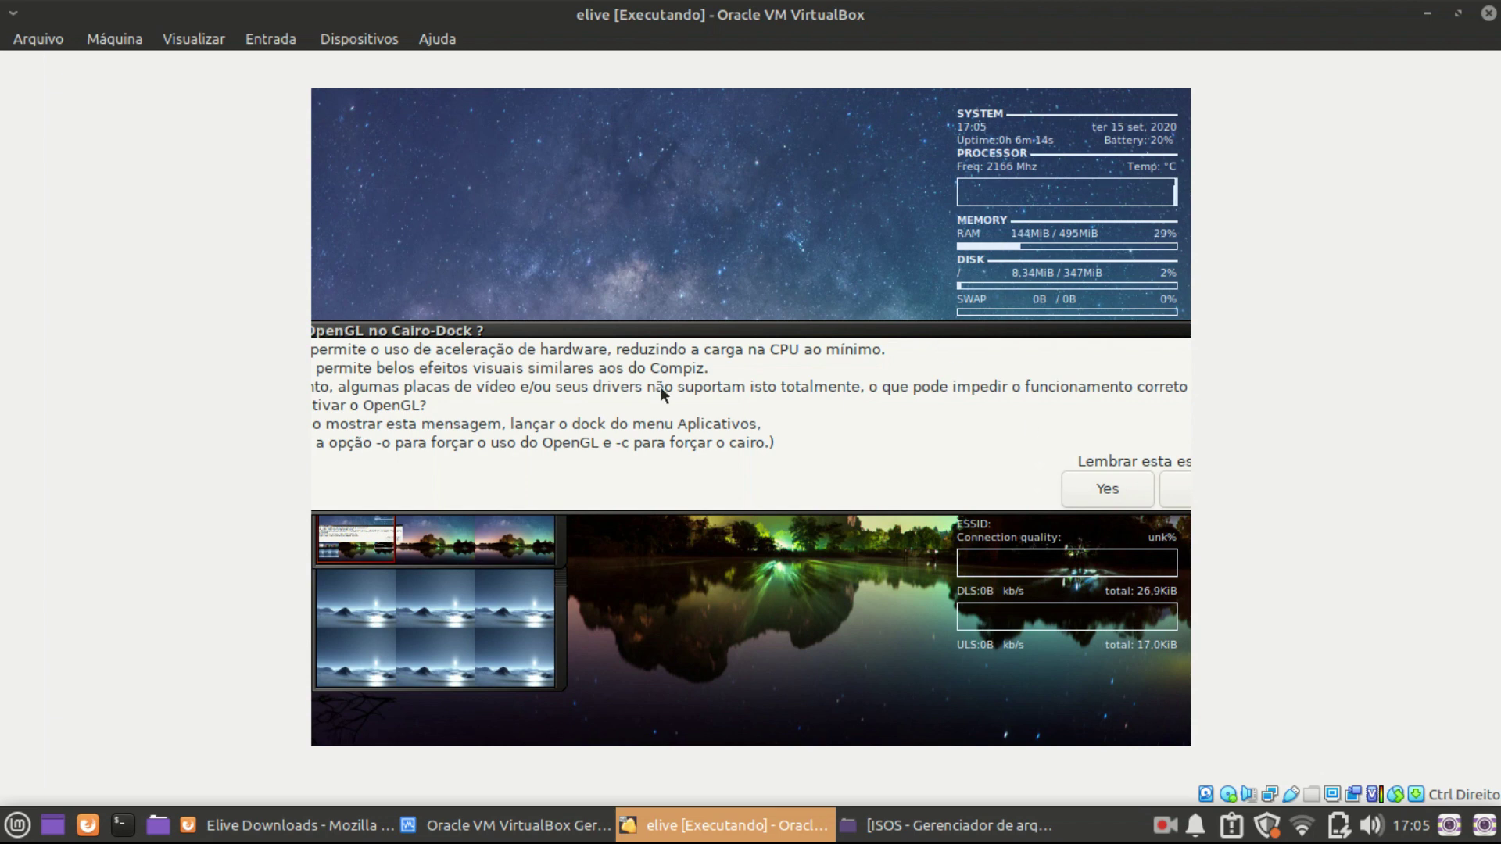
pyautogui.click(1090, 487)
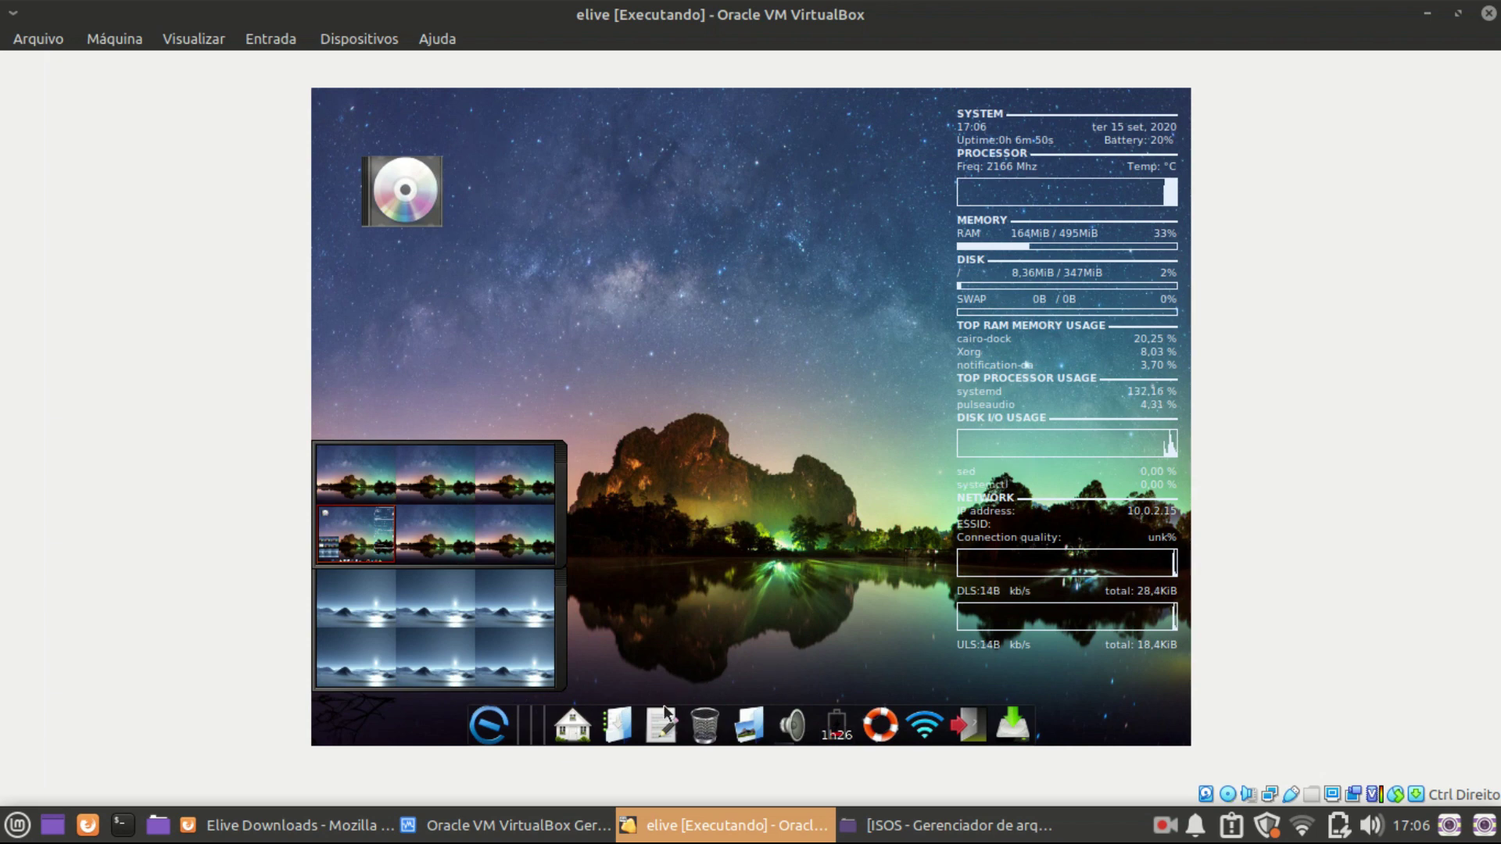
# Open the personal home folder in the file manager from the dock.
pyautogui.moveTo(835, 709)
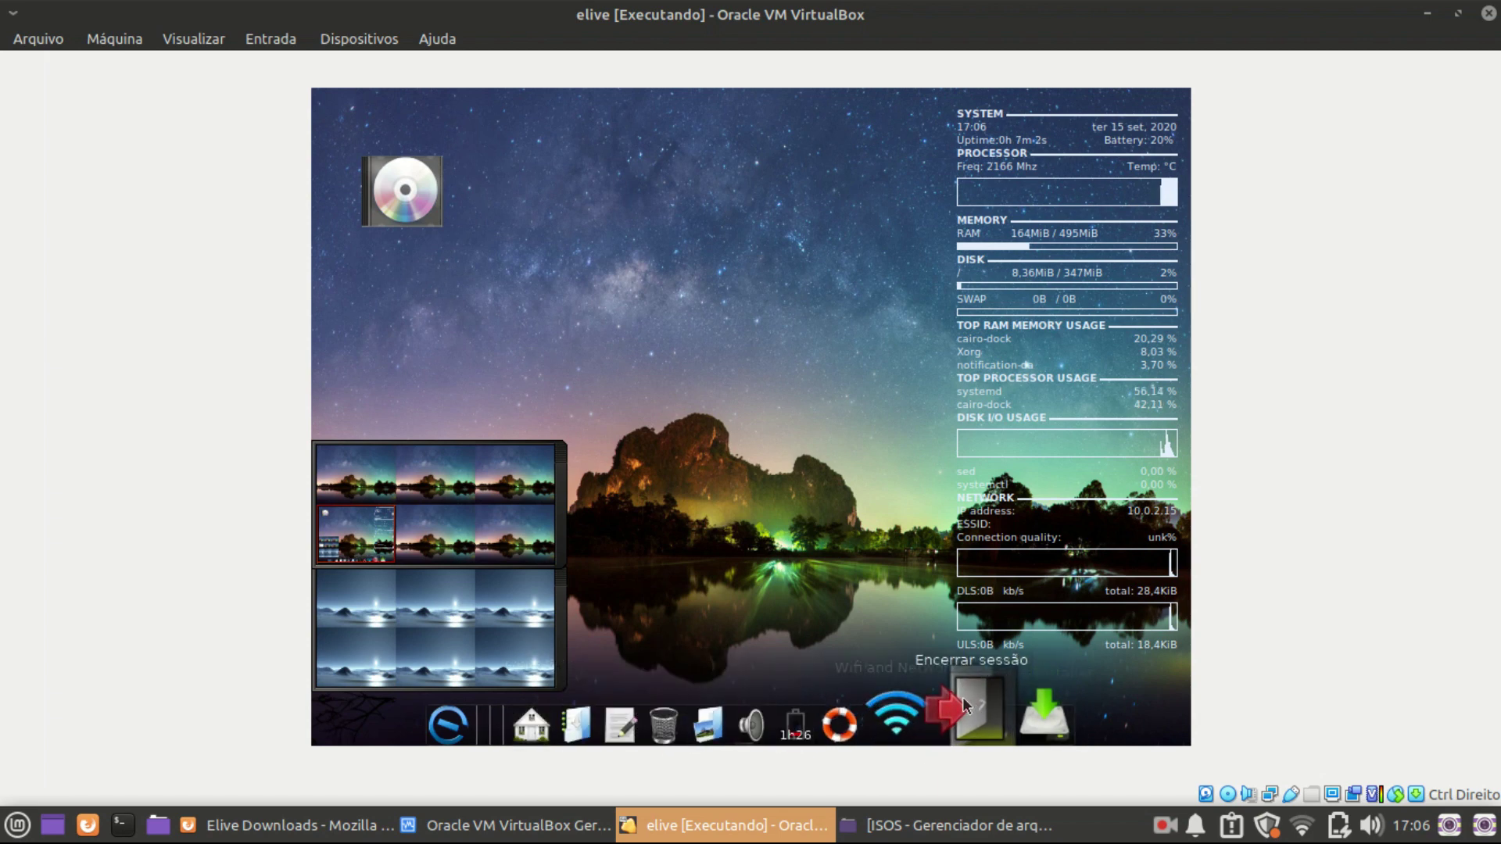
pyautogui.click(568, 717)
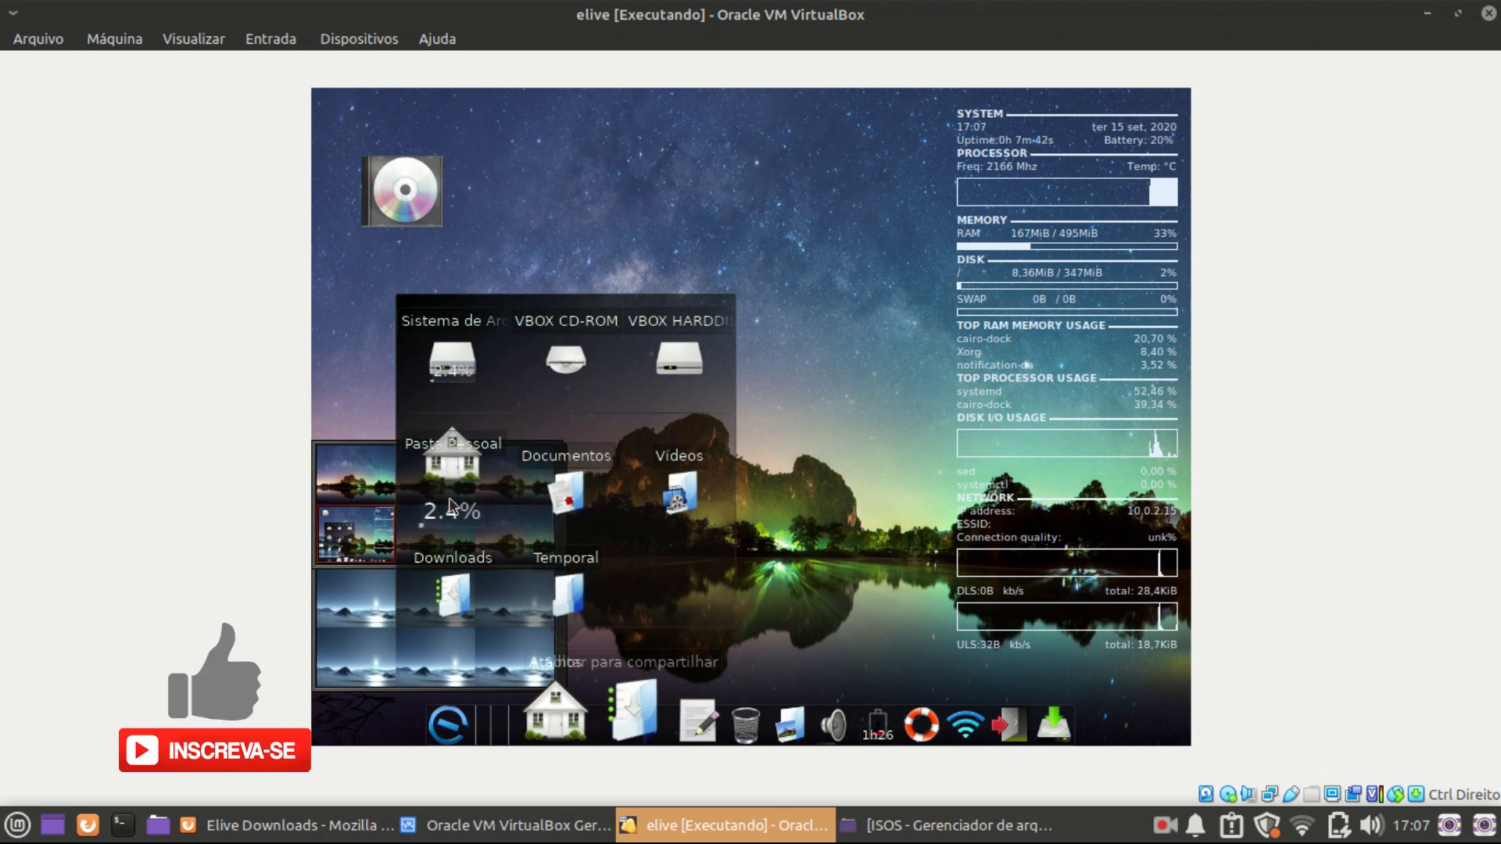
pyautogui.click(440, 529)
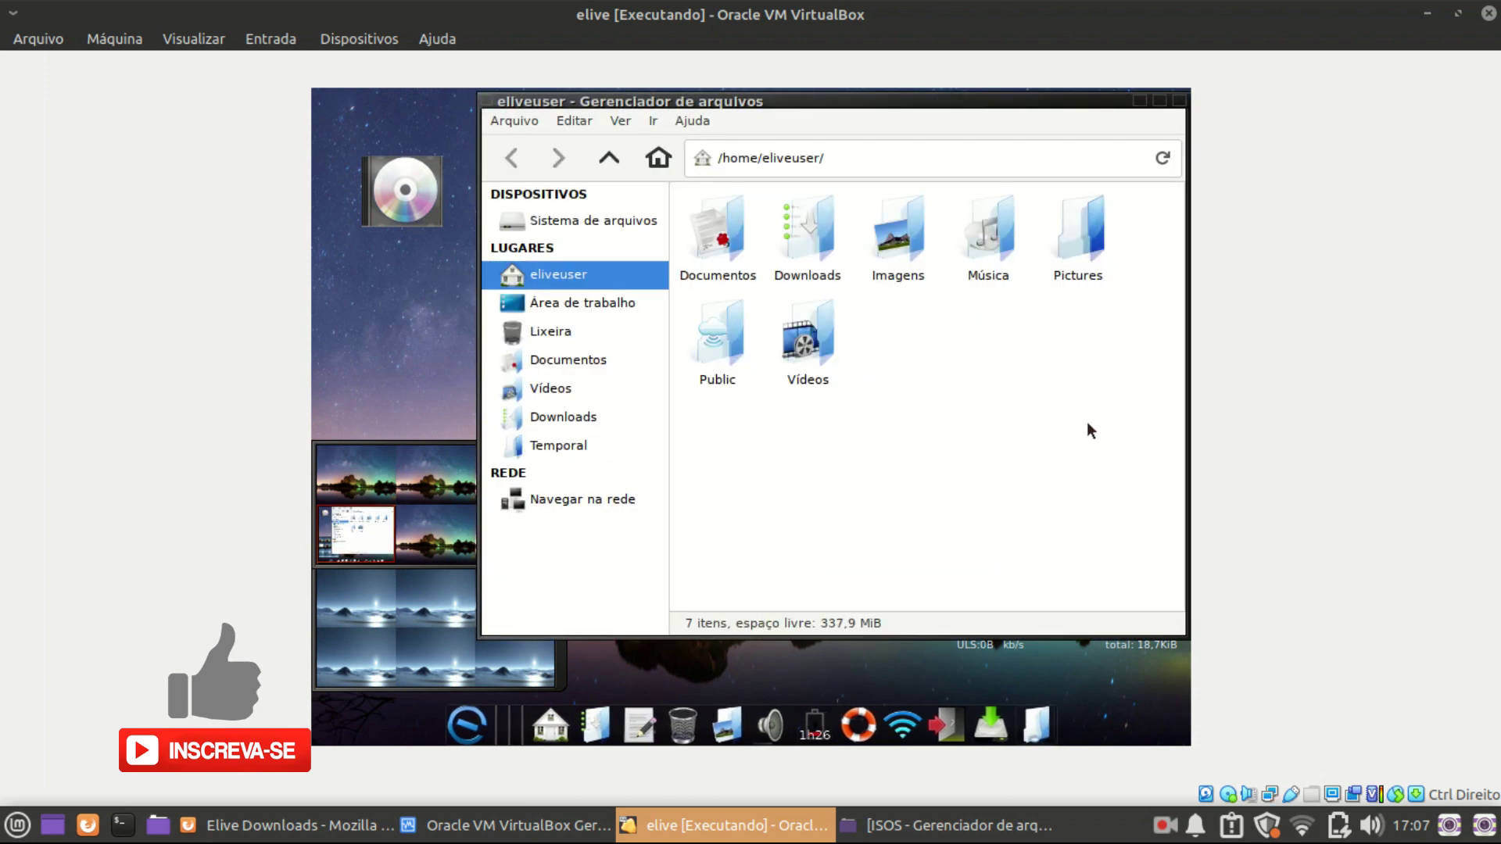
# View the file manager's About information and close it.
pyautogui.click(620, 122)
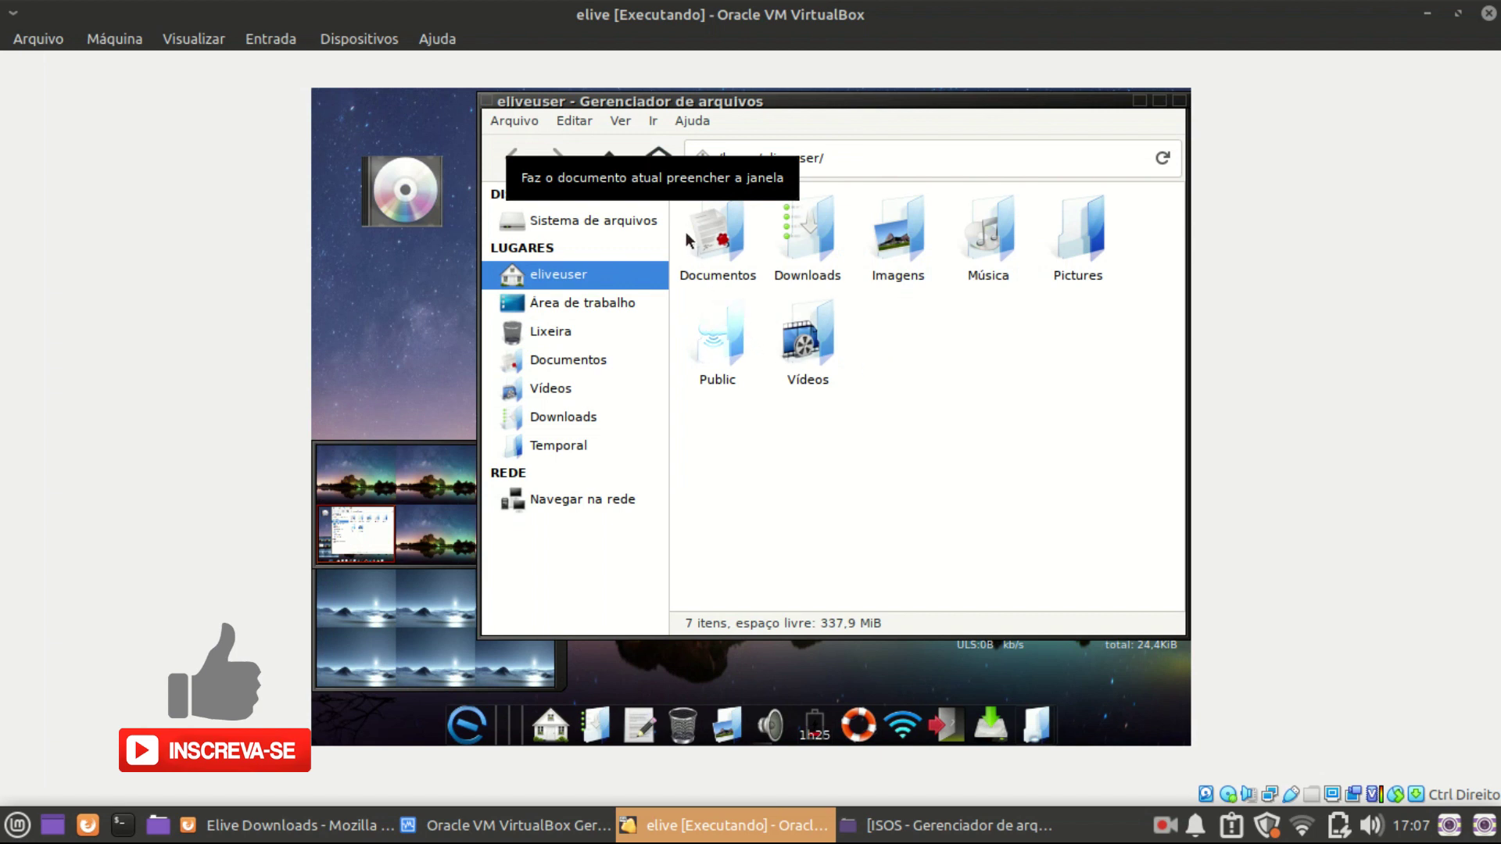
pyautogui.click(688, 122)
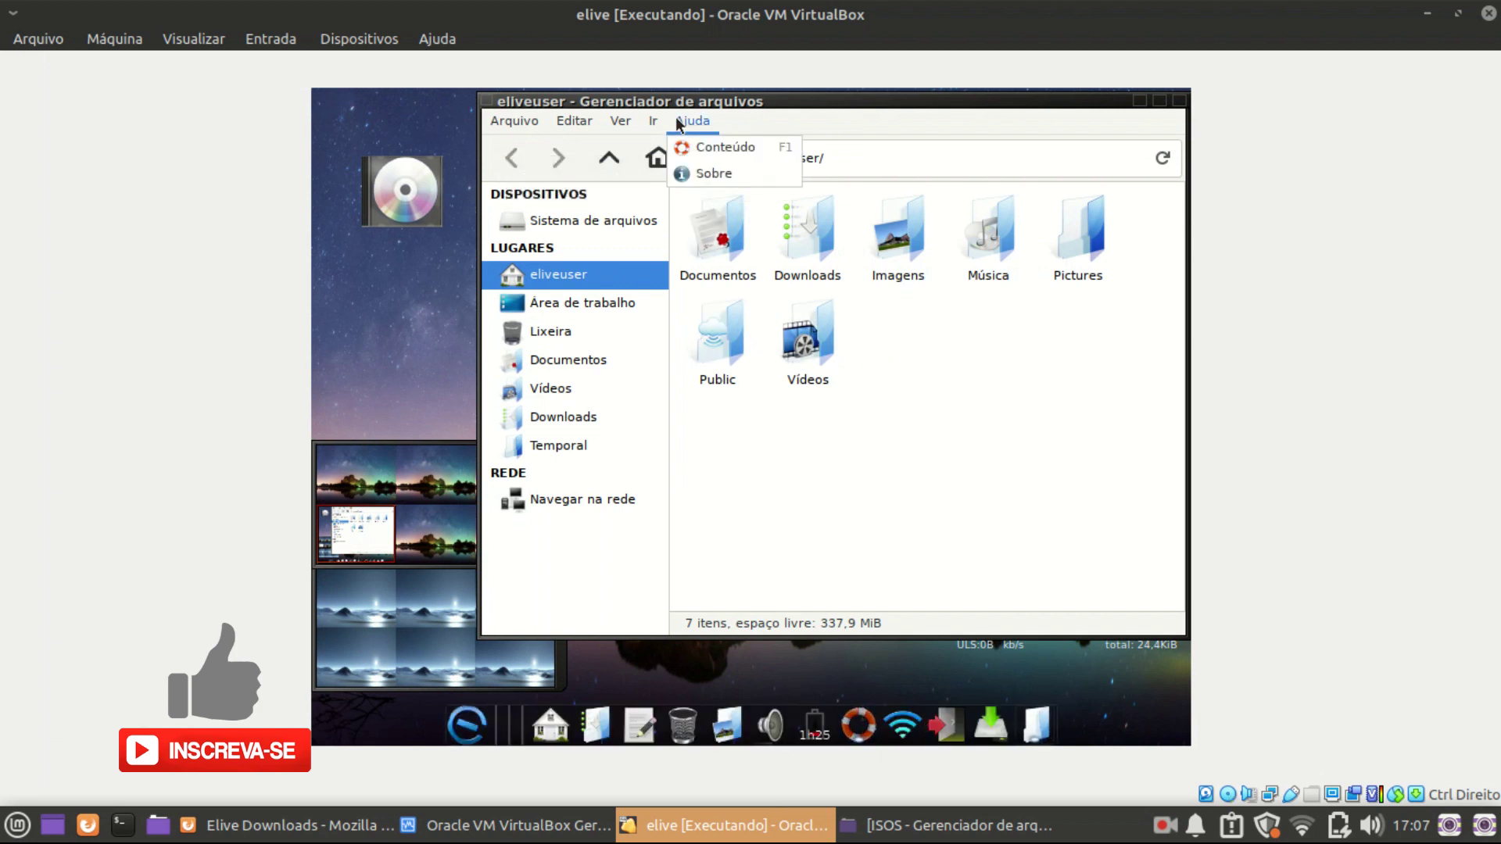
pyautogui.click(706, 170)
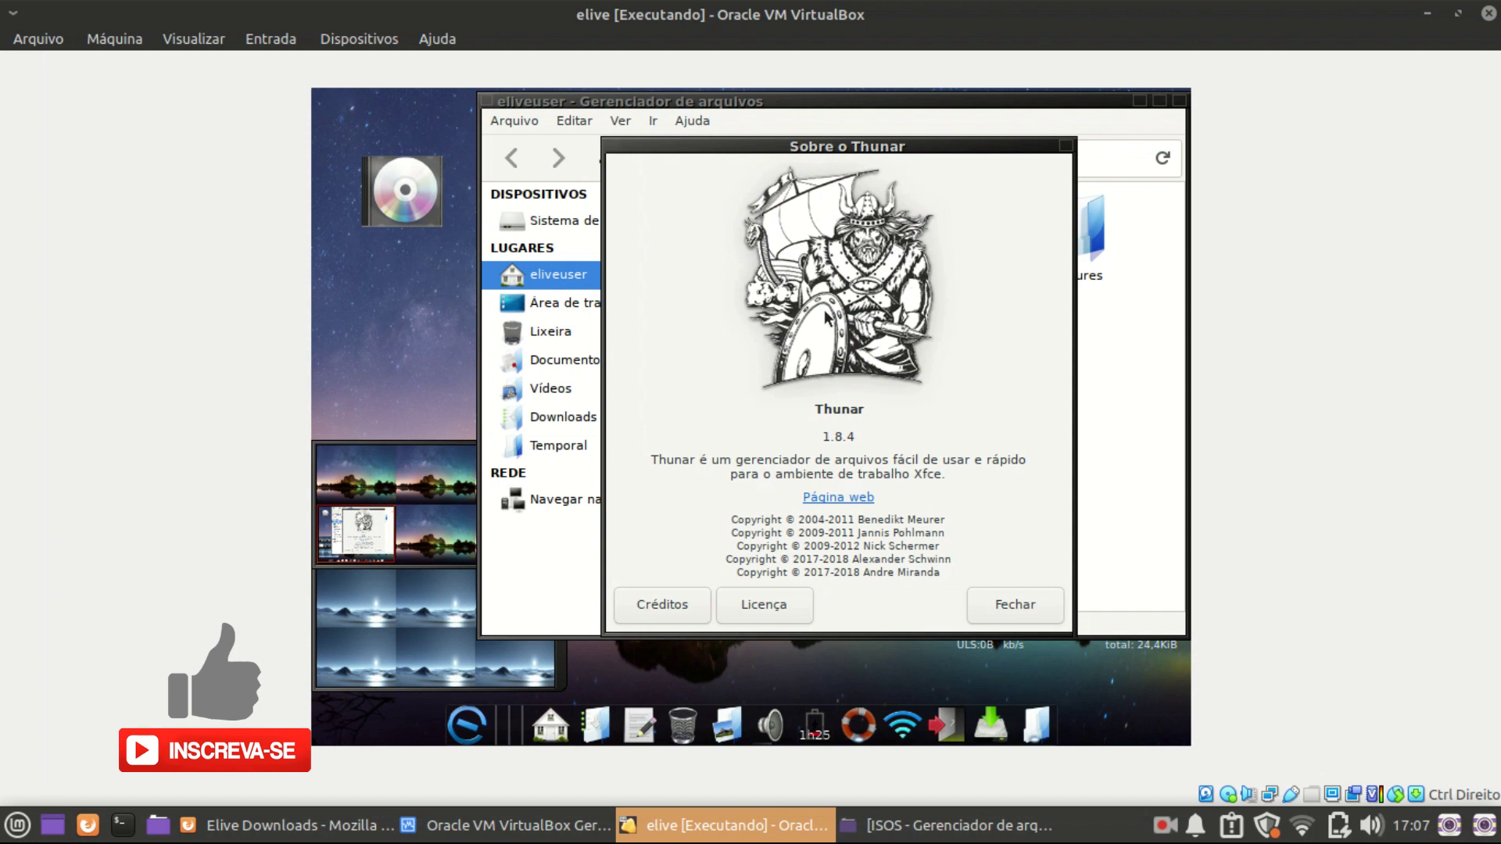
pyautogui.click(1015, 605)
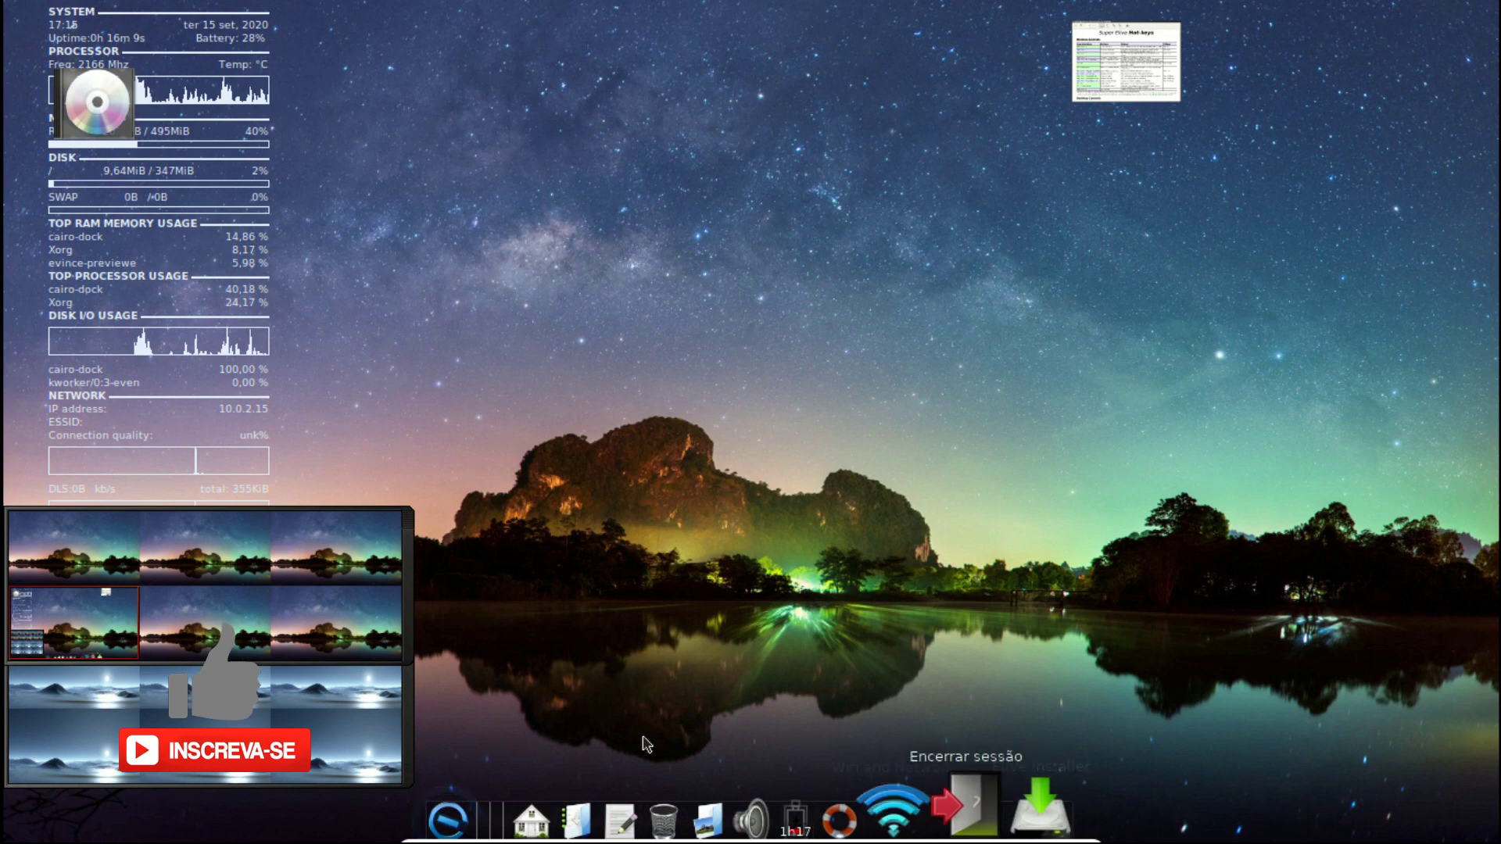
# Search the installed applications for the terminal and launch Rxvt Color Unicode Terminal.
pyautogui.click(476, 810)
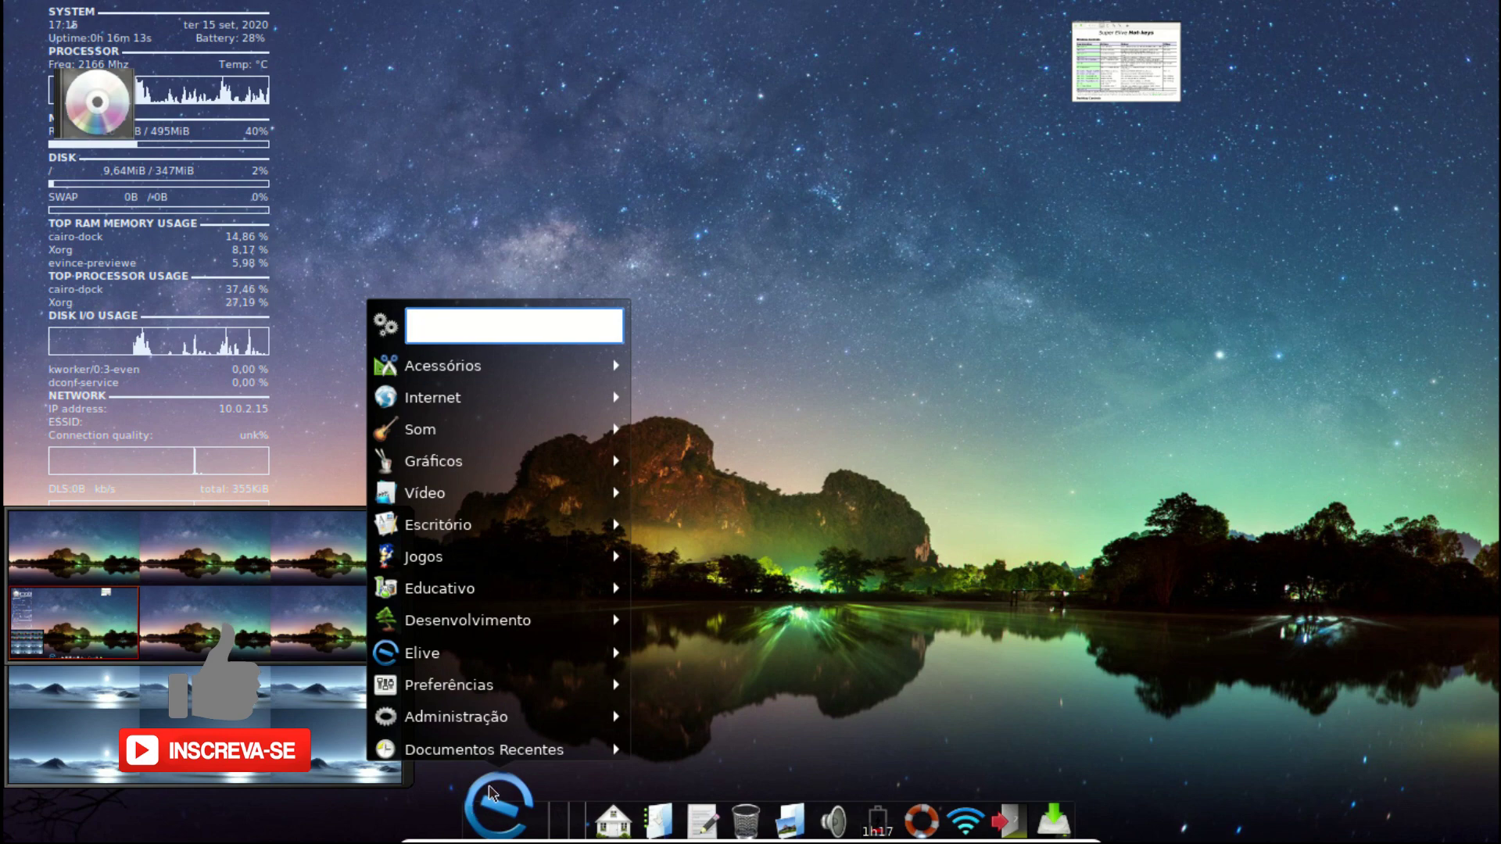
pyautogui.write('ter')
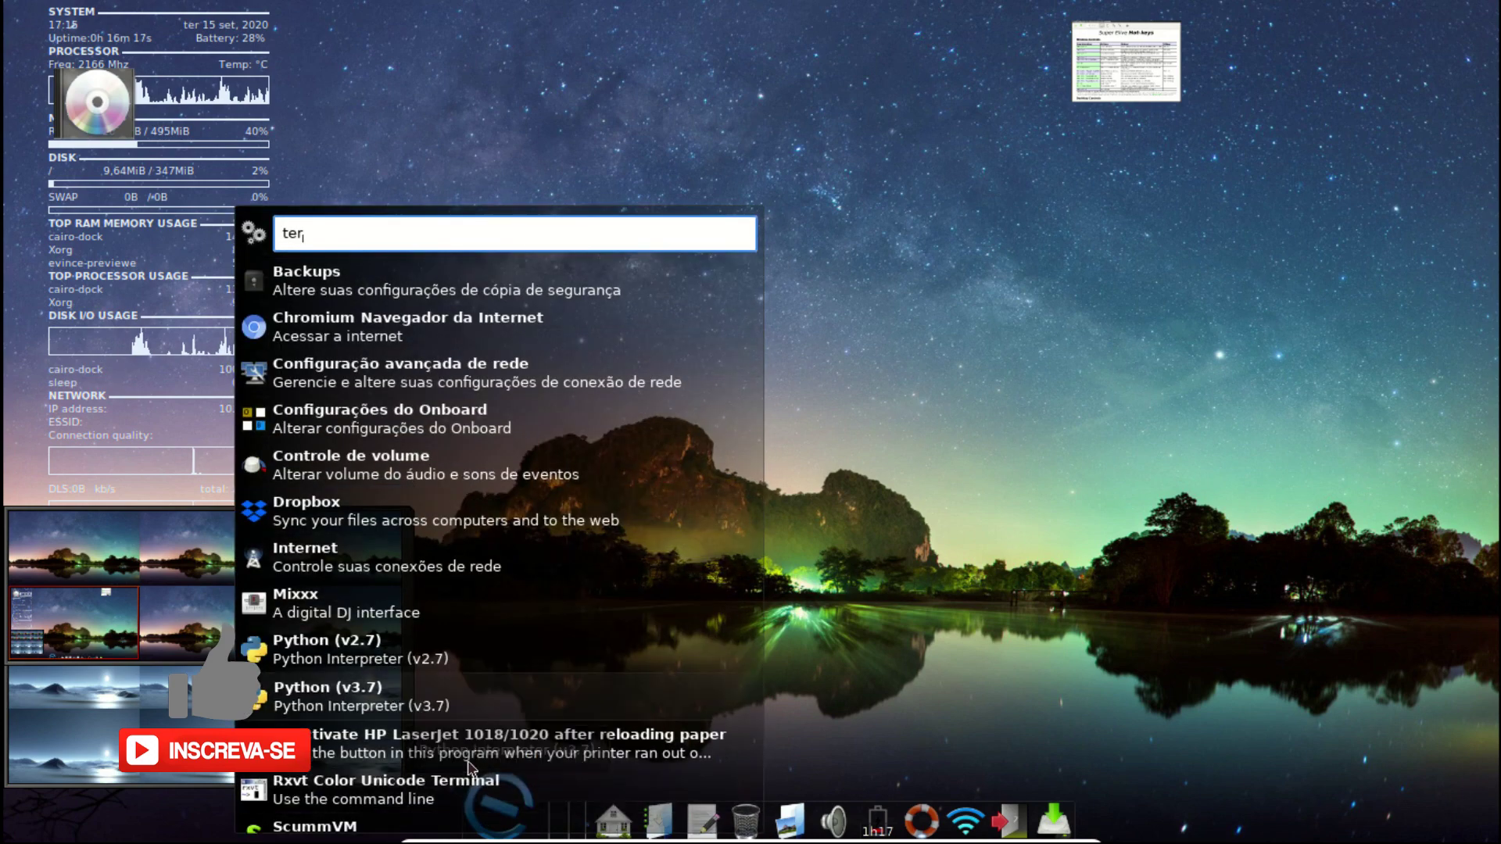
pyautogui.write('mina')
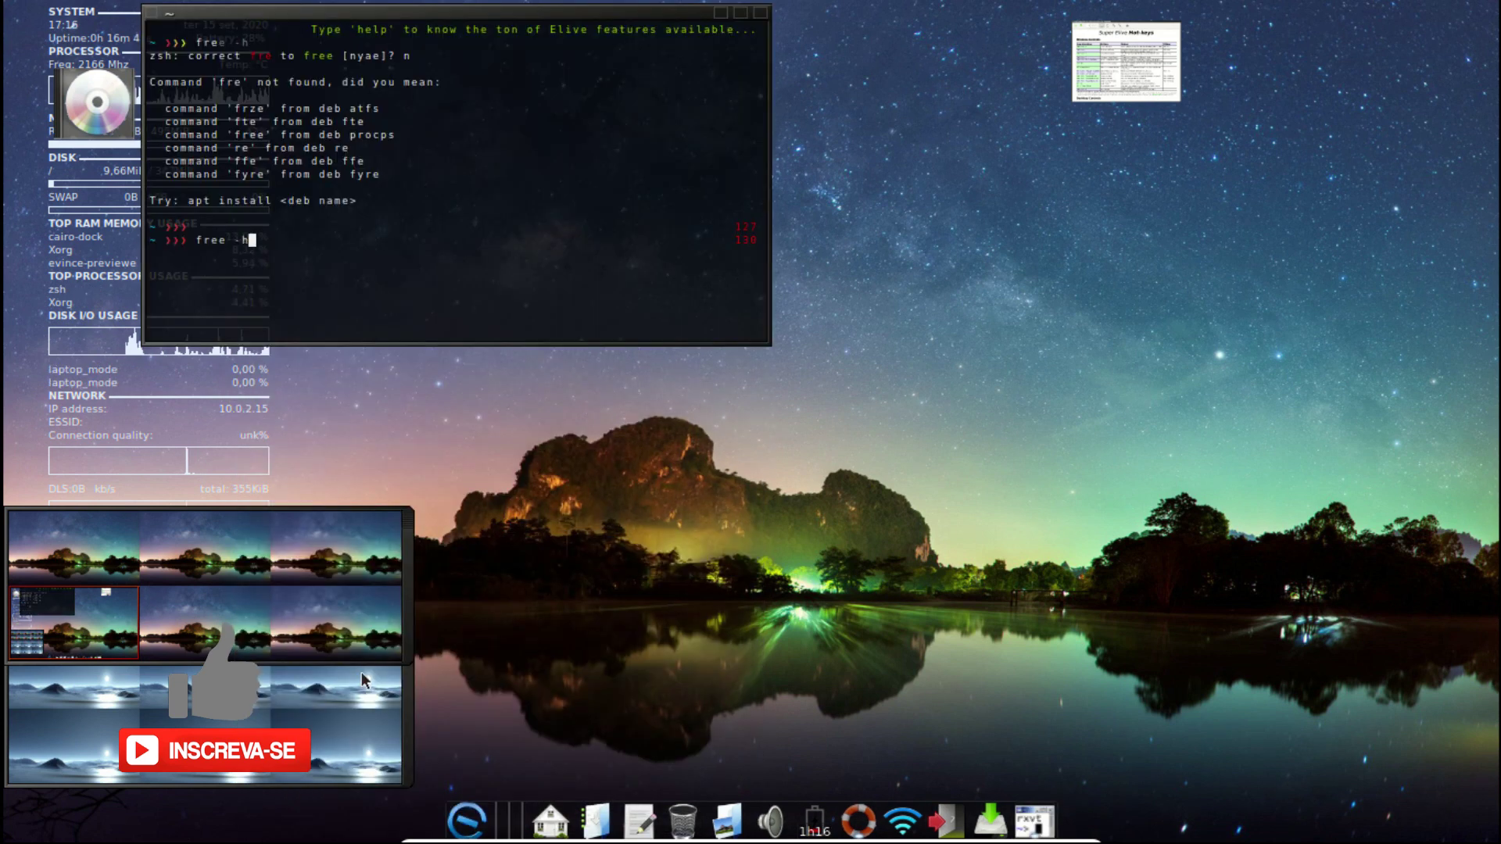
# Run free -h in the terminal and highlight the used and total memory values.
pyautogui.press('Return')
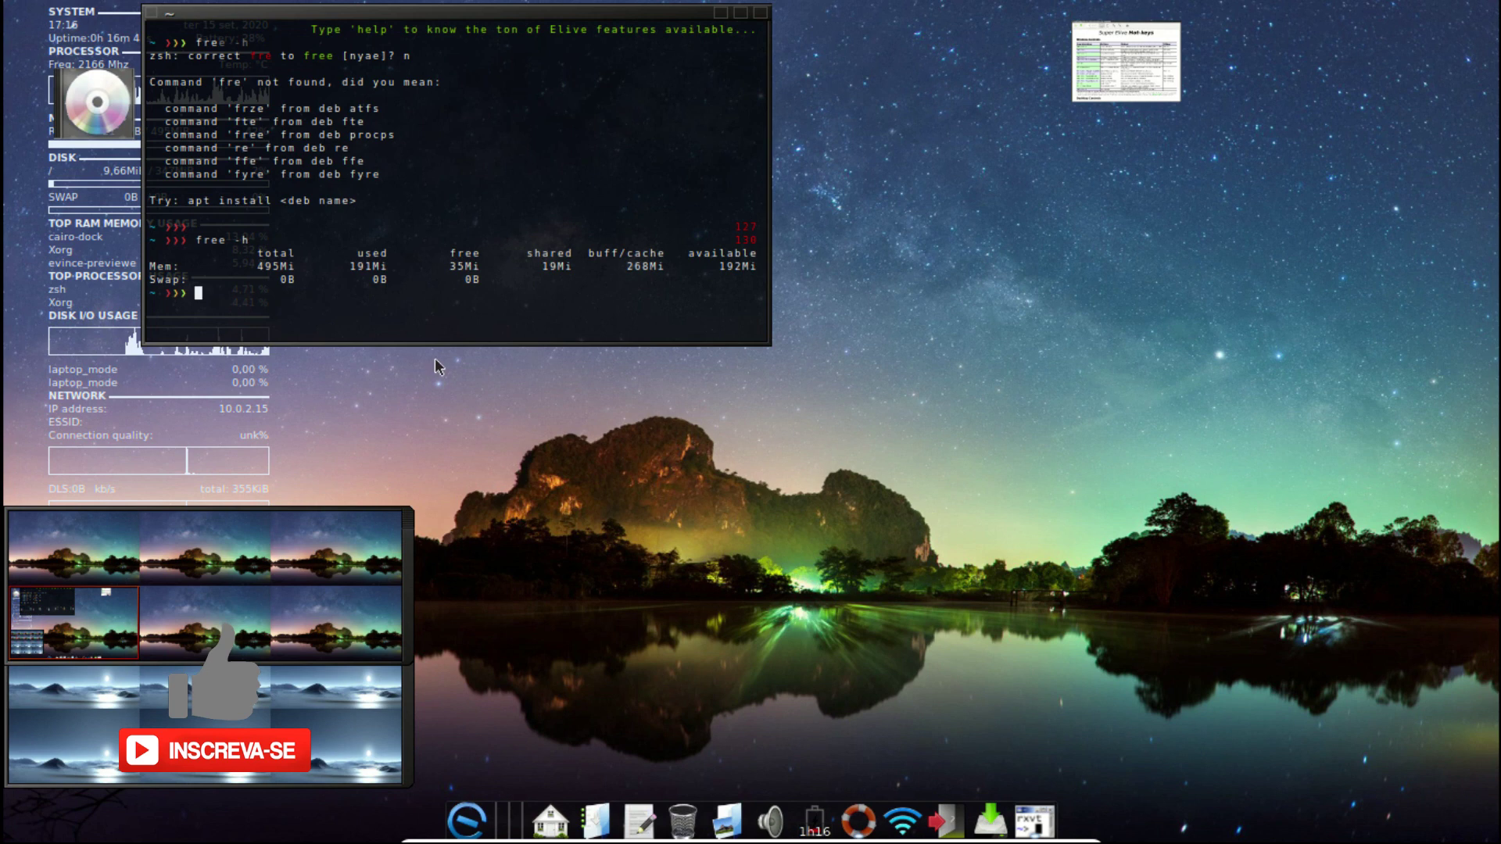
pyautogui.doubleClick(374, 267)
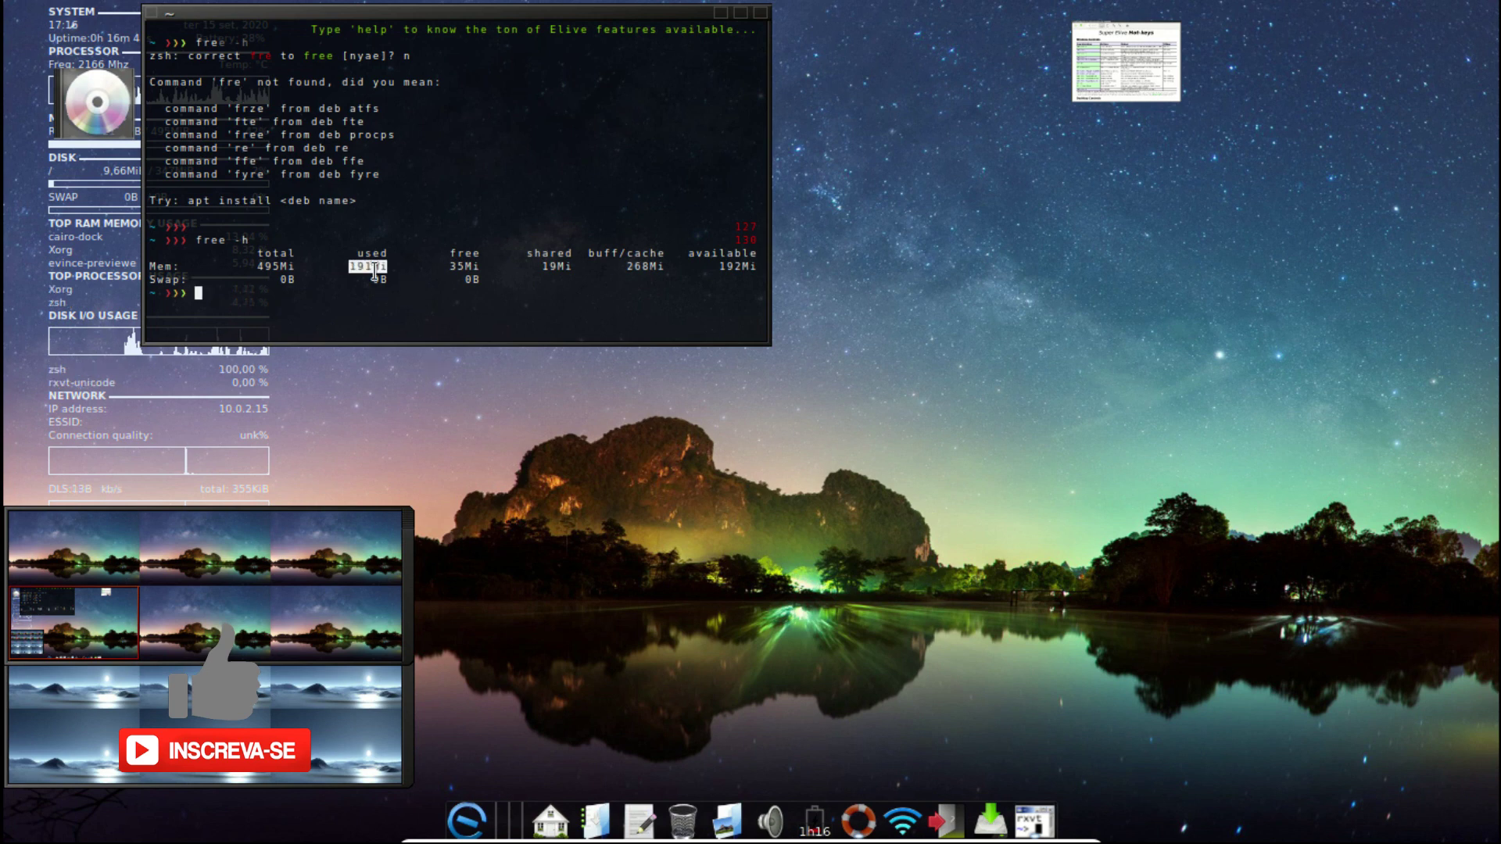
pyautogui.doubleClick(277, 266)
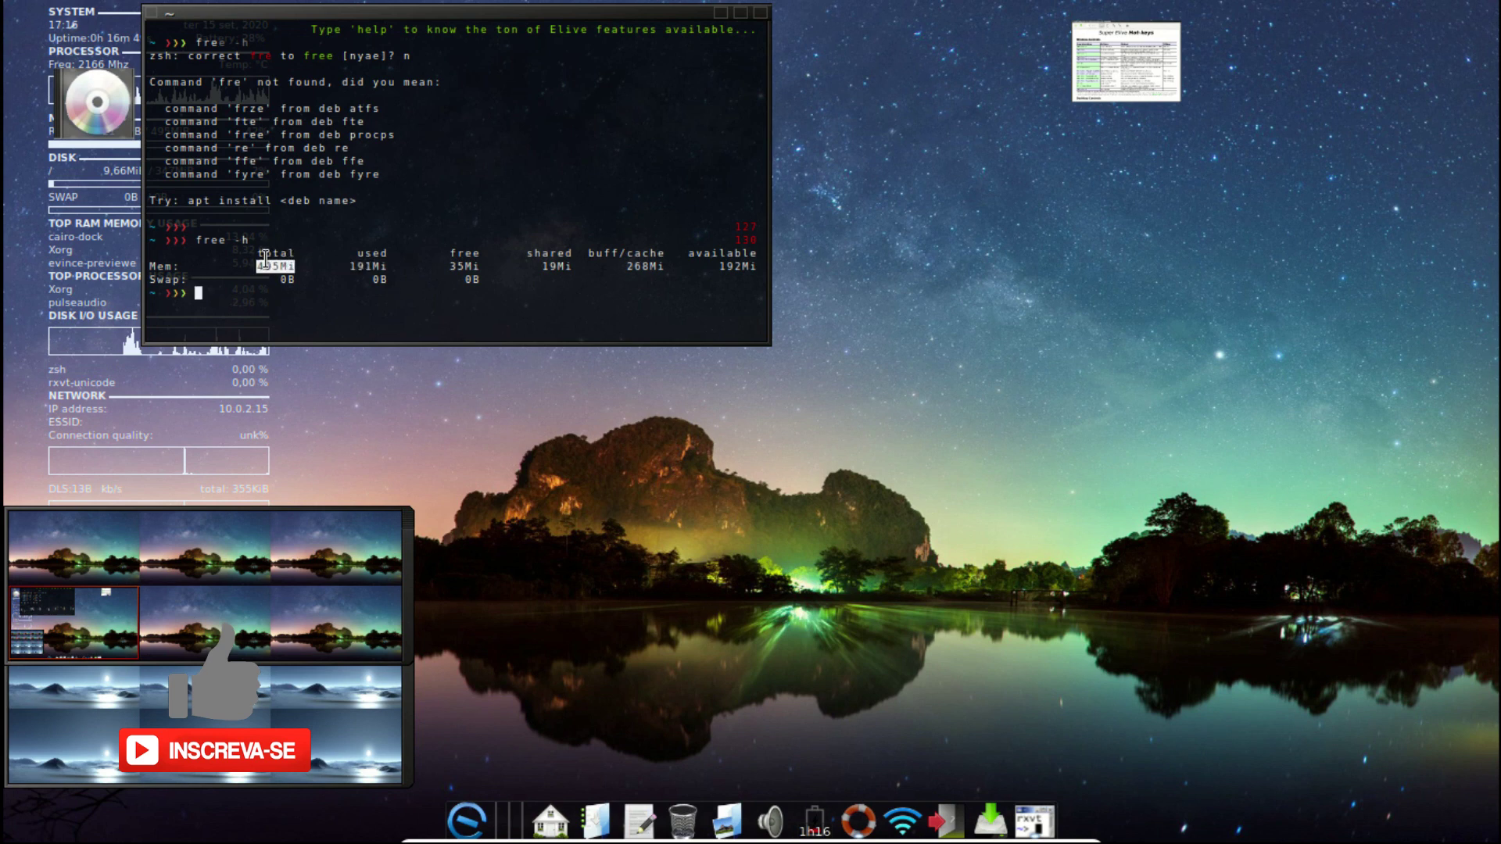
# Highlight the header row and the total and used memory values in the free -h output, and close the terminal.
pyautogui.tripleClick(266, 255)
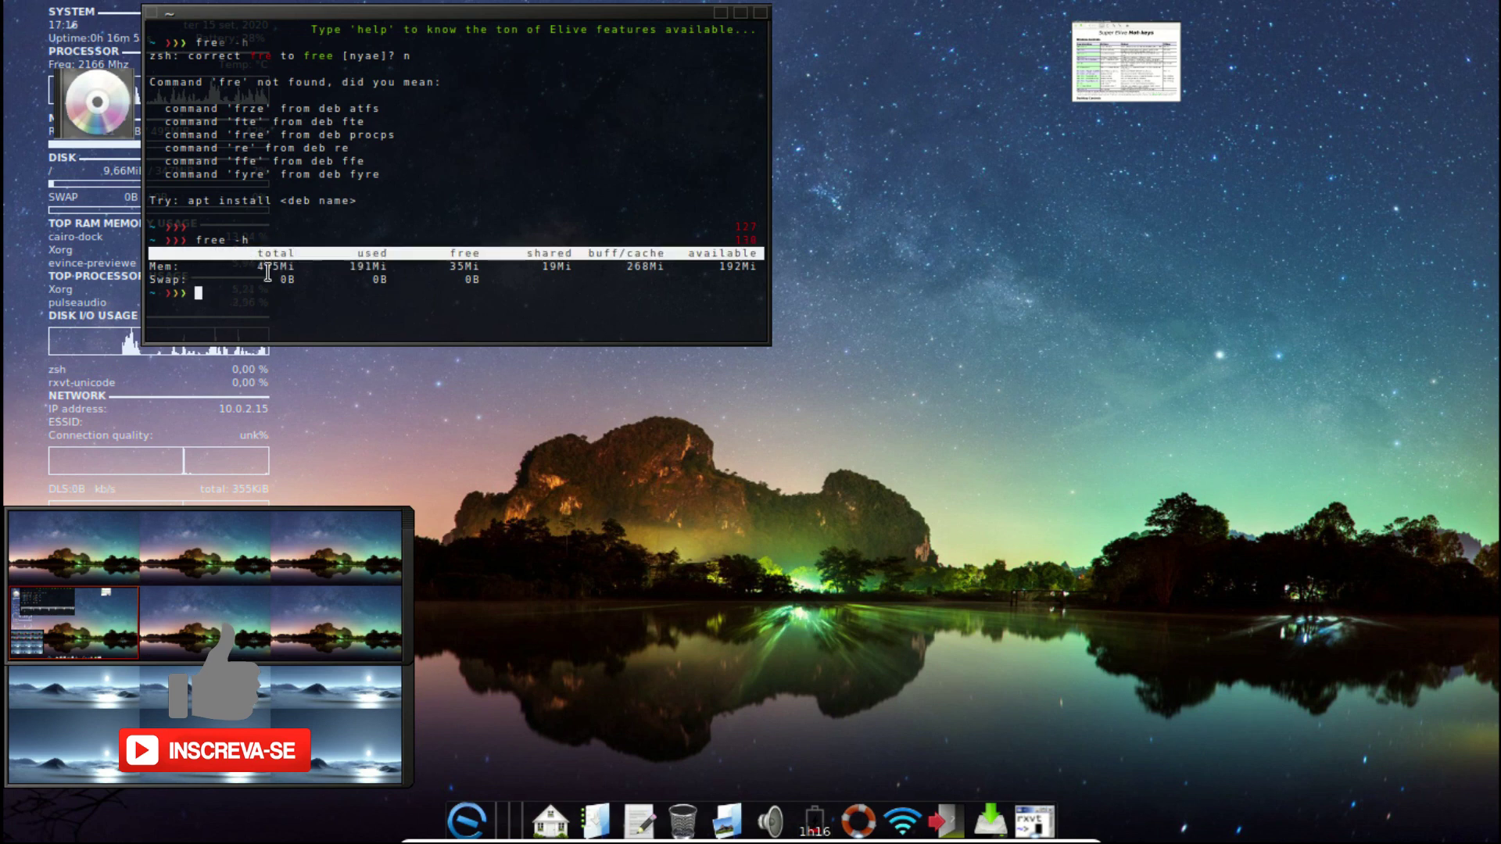
pyautogui.doubleClick(267, 268)
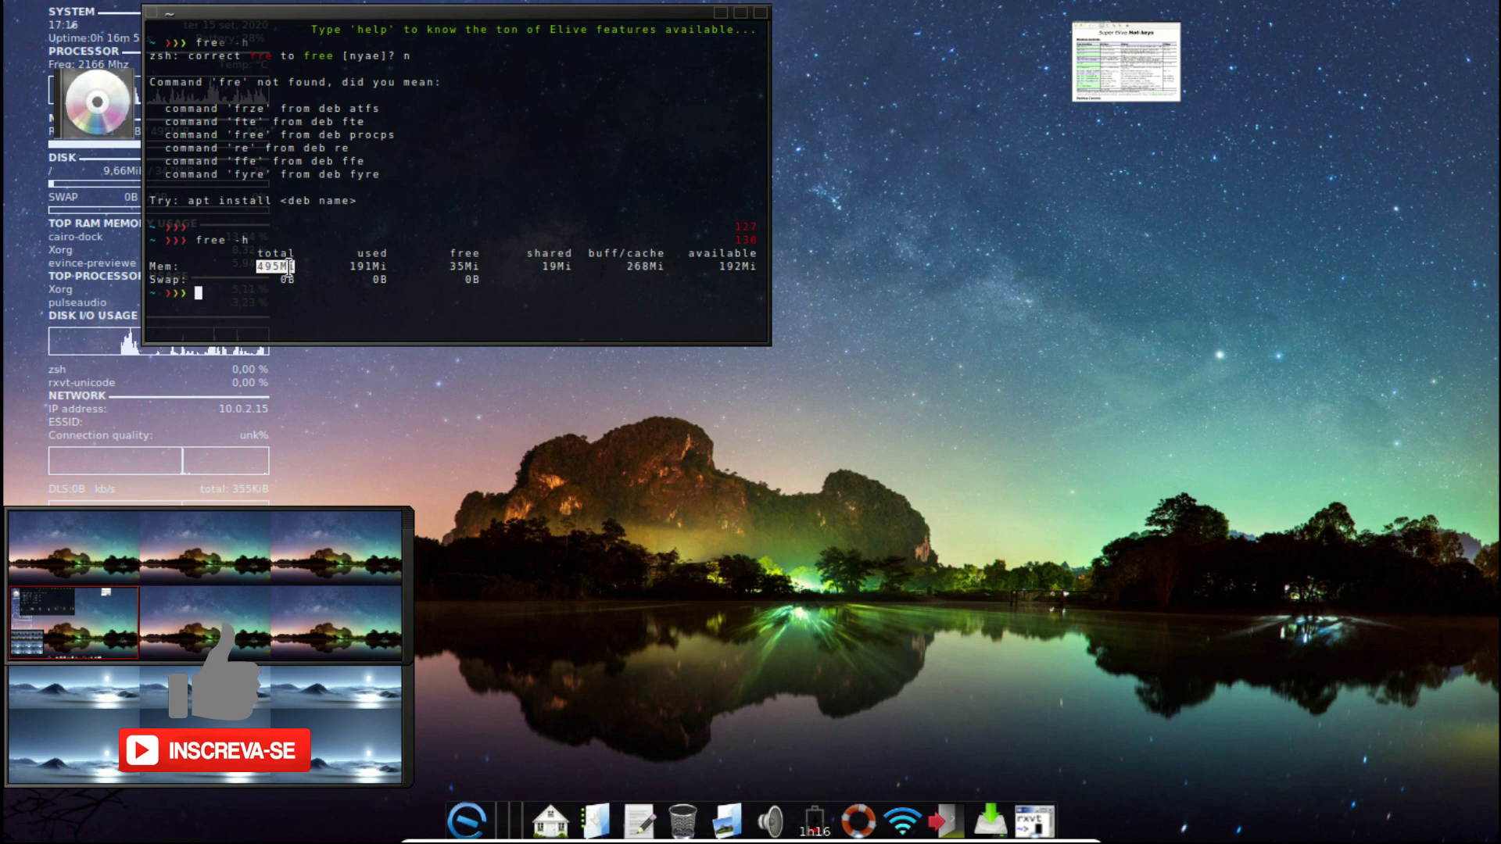
pyautogui.doubleClick(361, 266)
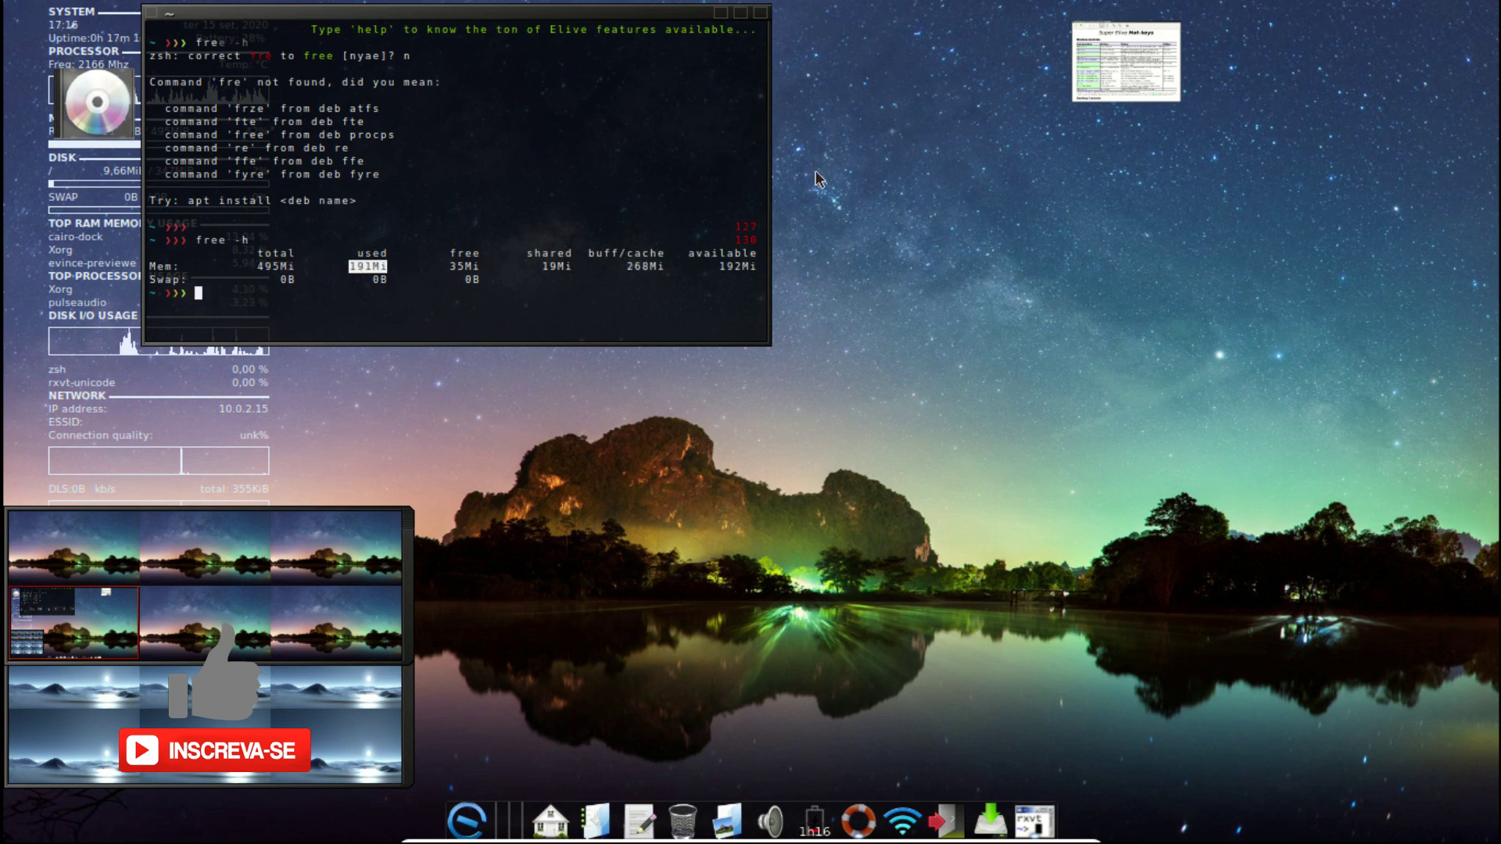
pyautogui.click(762, 14)
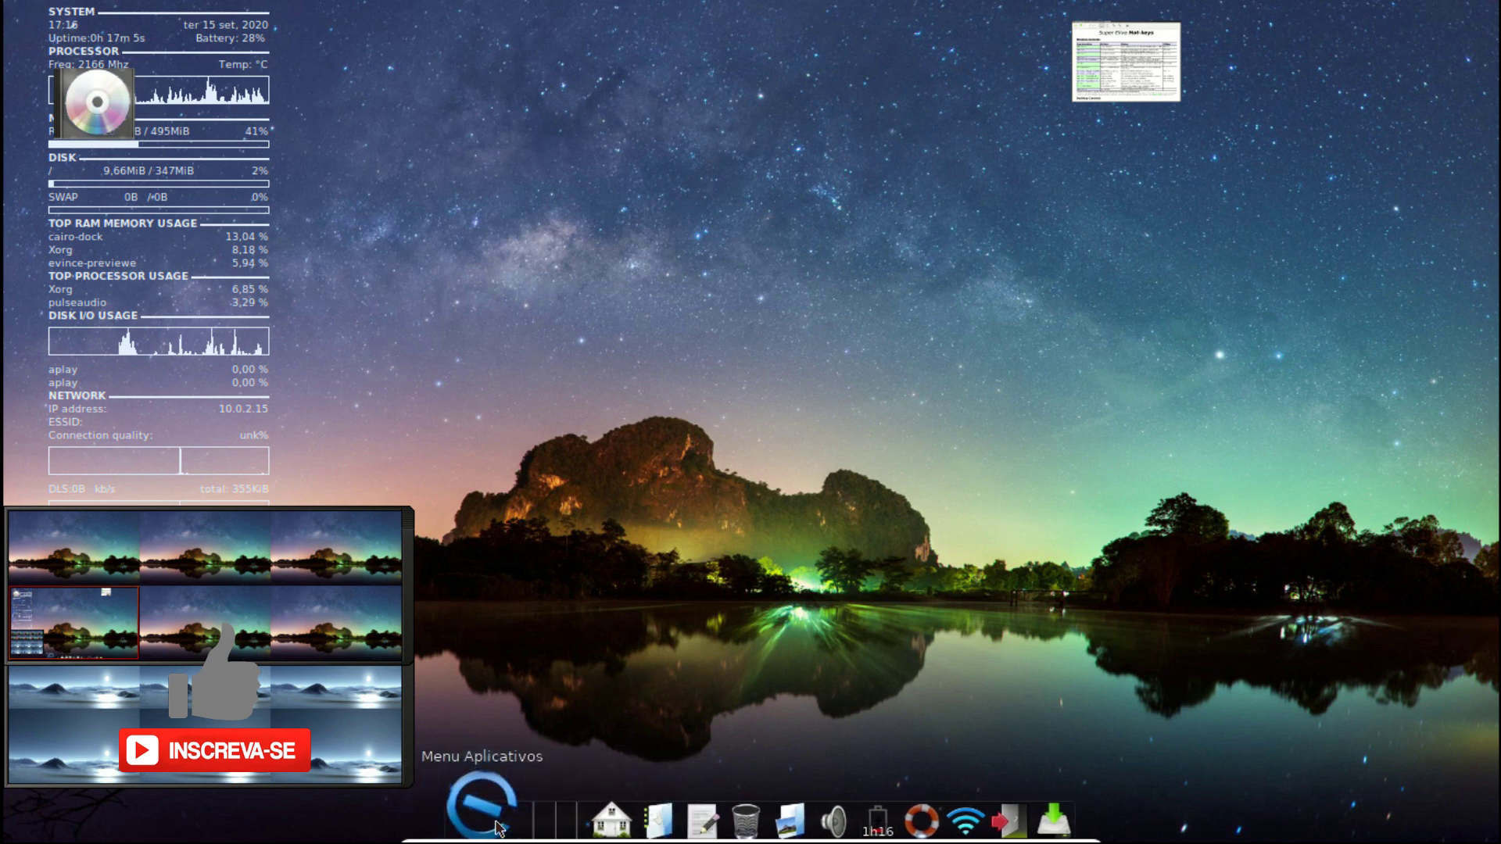
# Open the personal folder (Pasta Pessoal) from the dock's folder shortcuts (Atalhos).
pyautogui.click(498, 826)
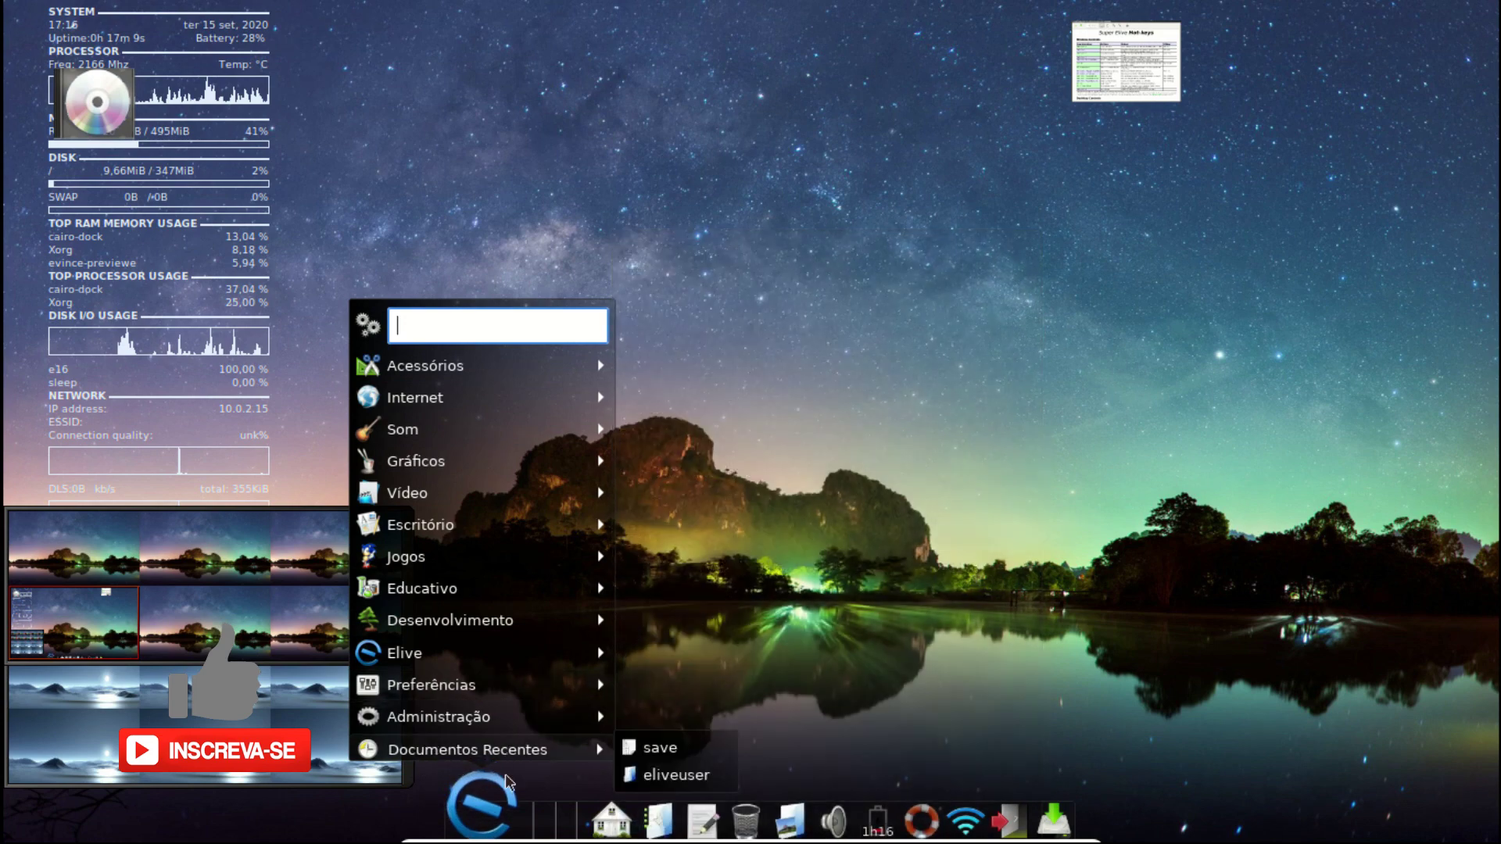
pyautogui.click(626, 828)
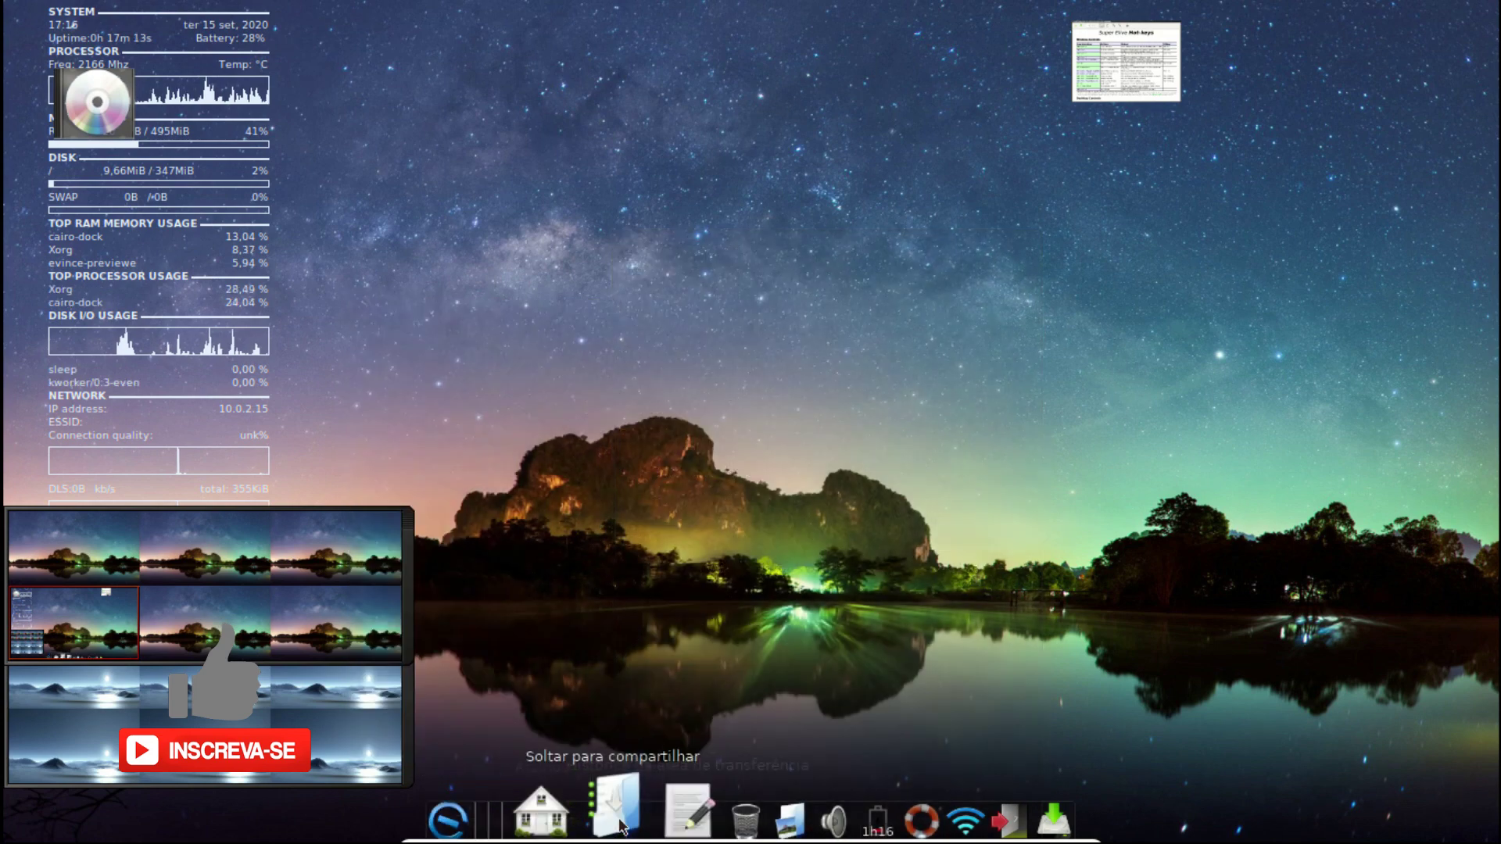
pyautogui.moveTo(569, 815)
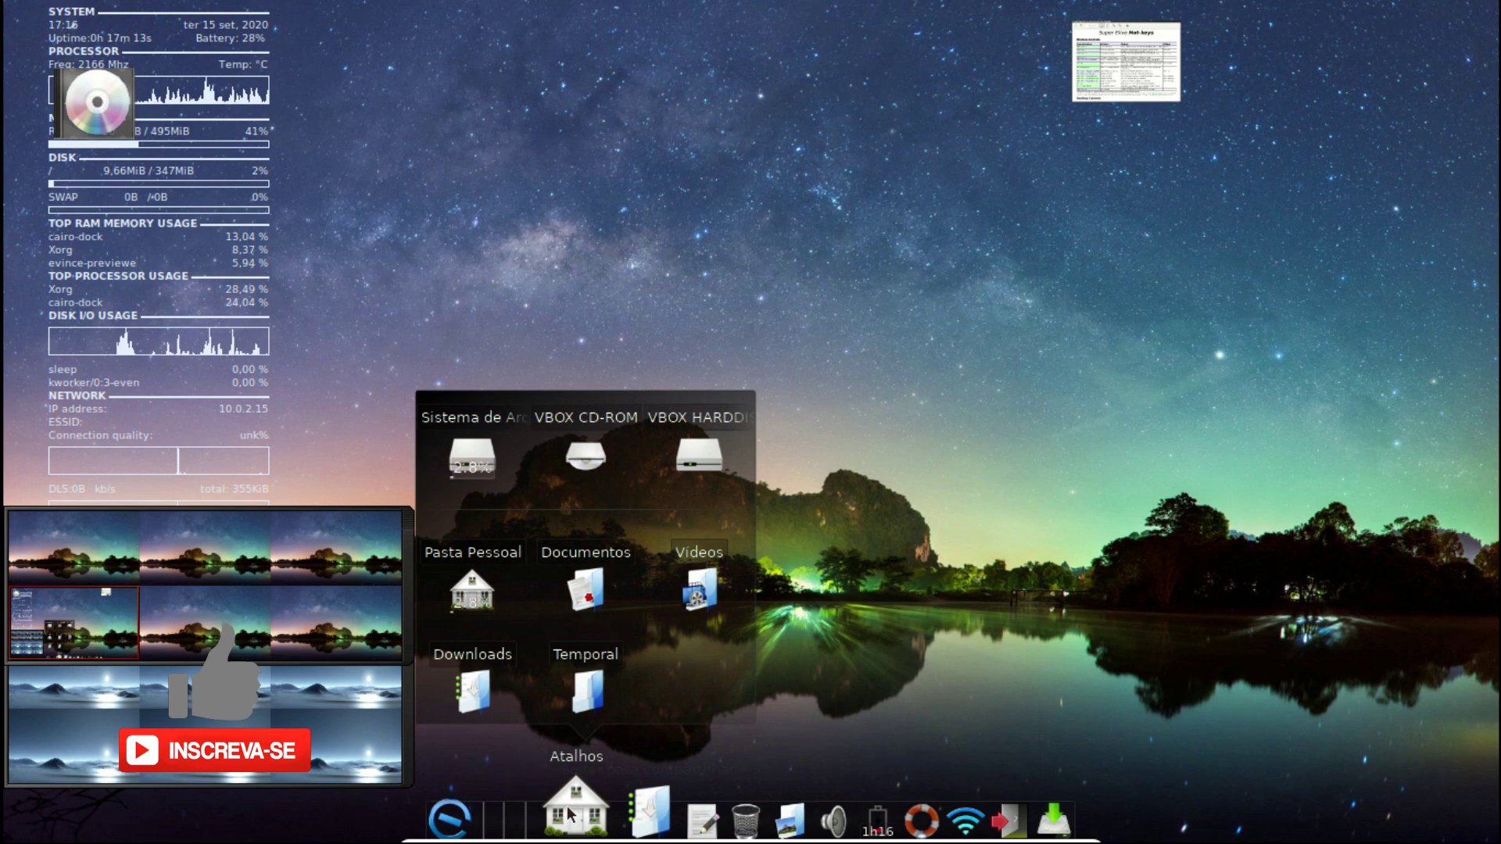
pyautogui.click(454, 605)
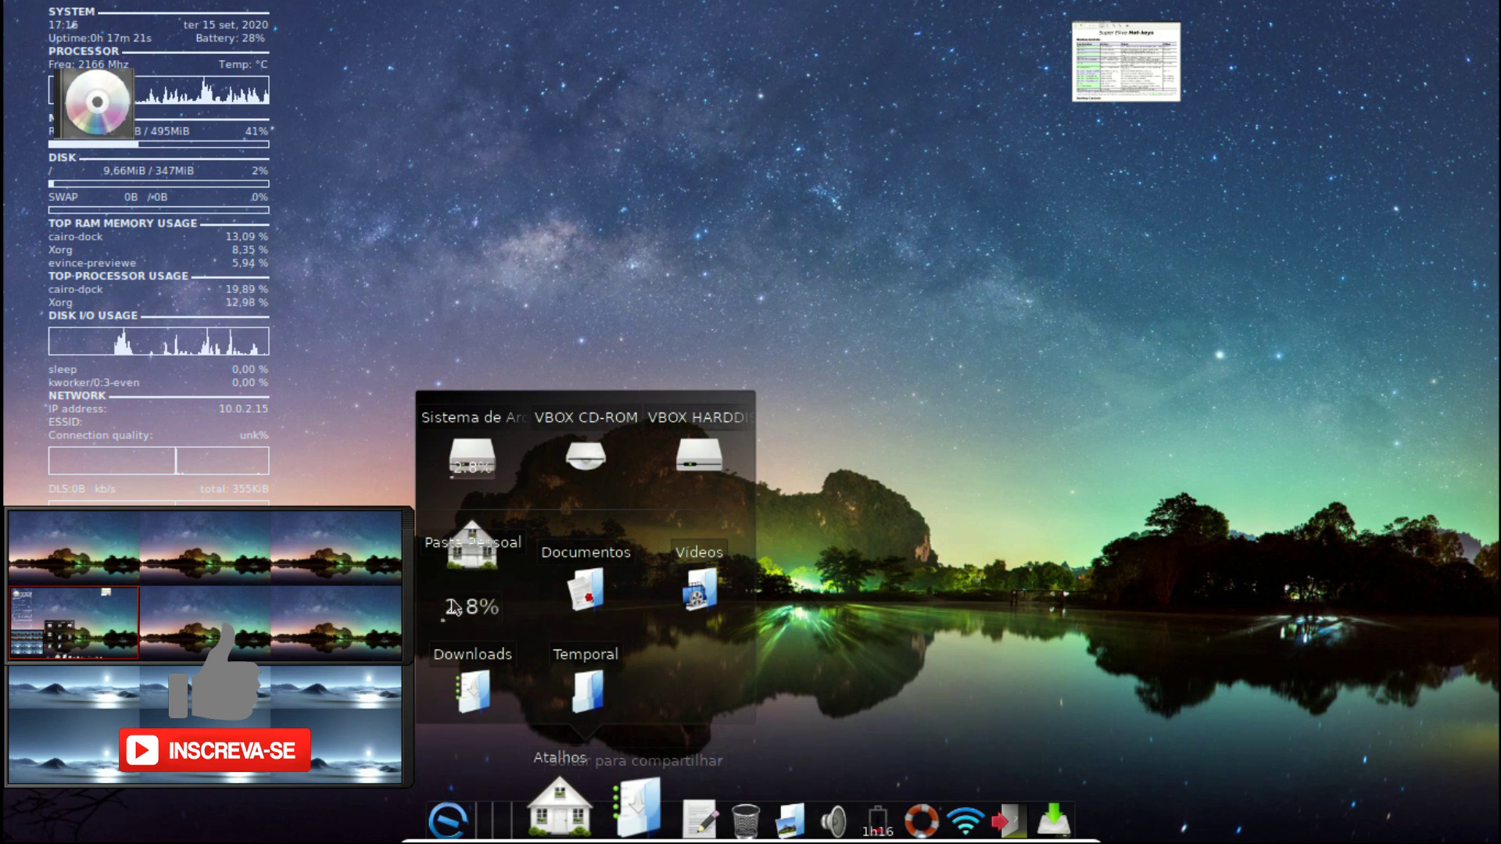
# View the Thunar file manager's About information, dismiss it and close the file manager.
pyautogui.click(991, 33)
pyautogui.click(1008, 92)
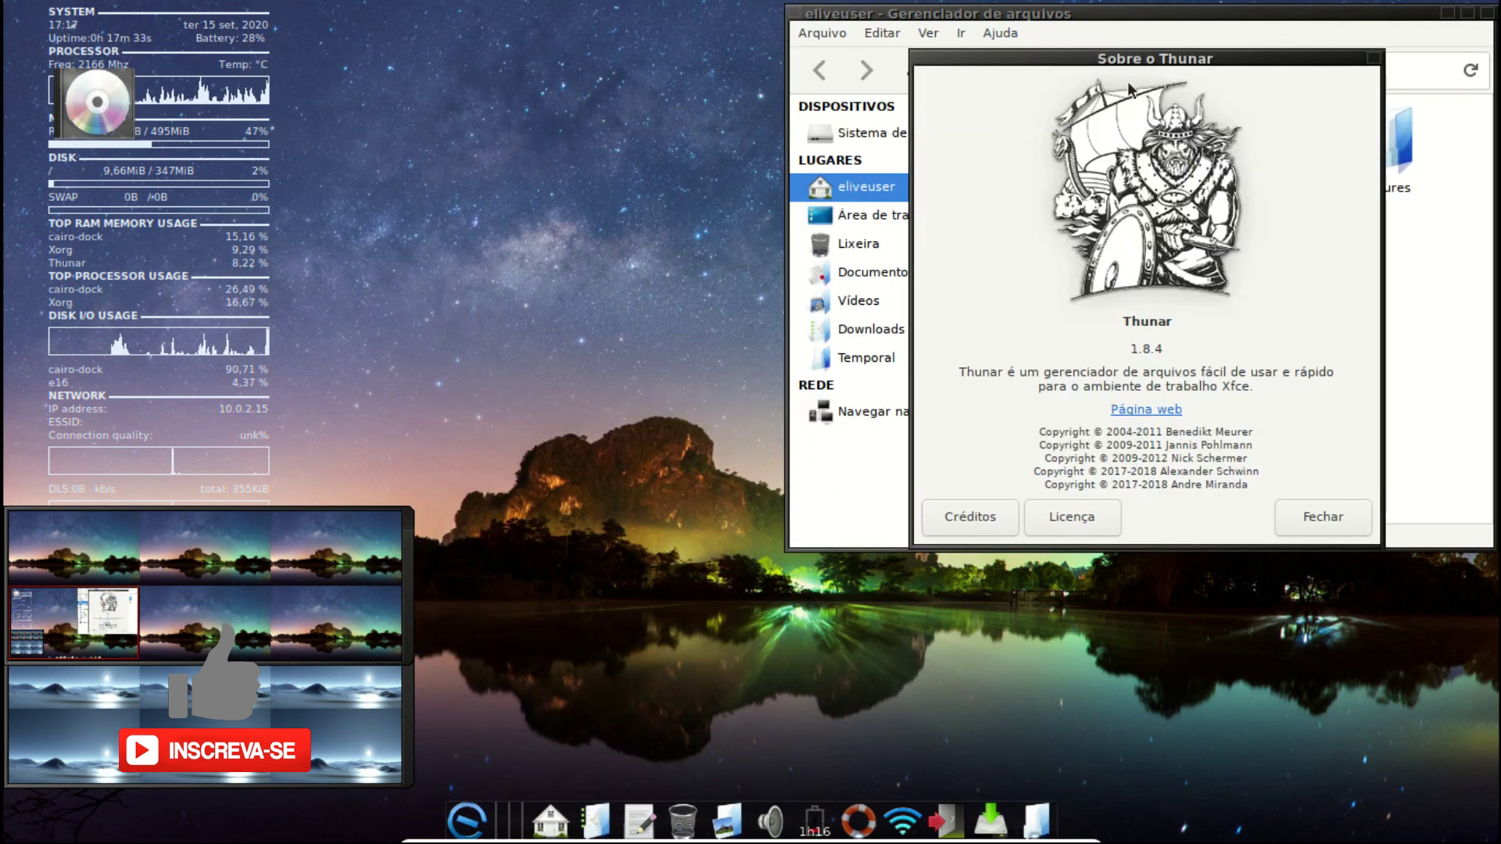
pyautogui.click(1331, 518)
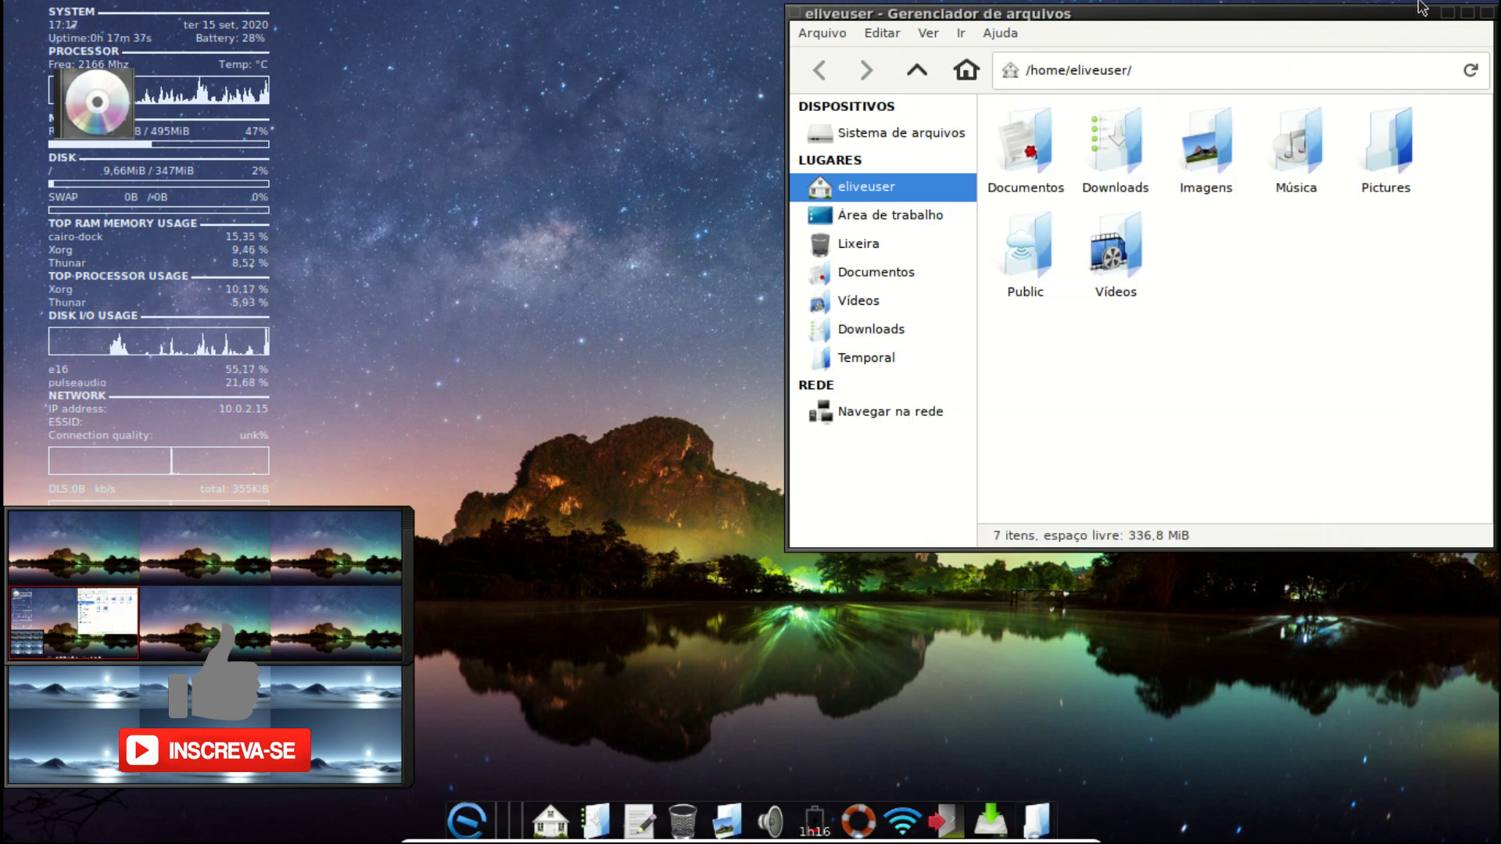
pyautogui.click(1486, 13)
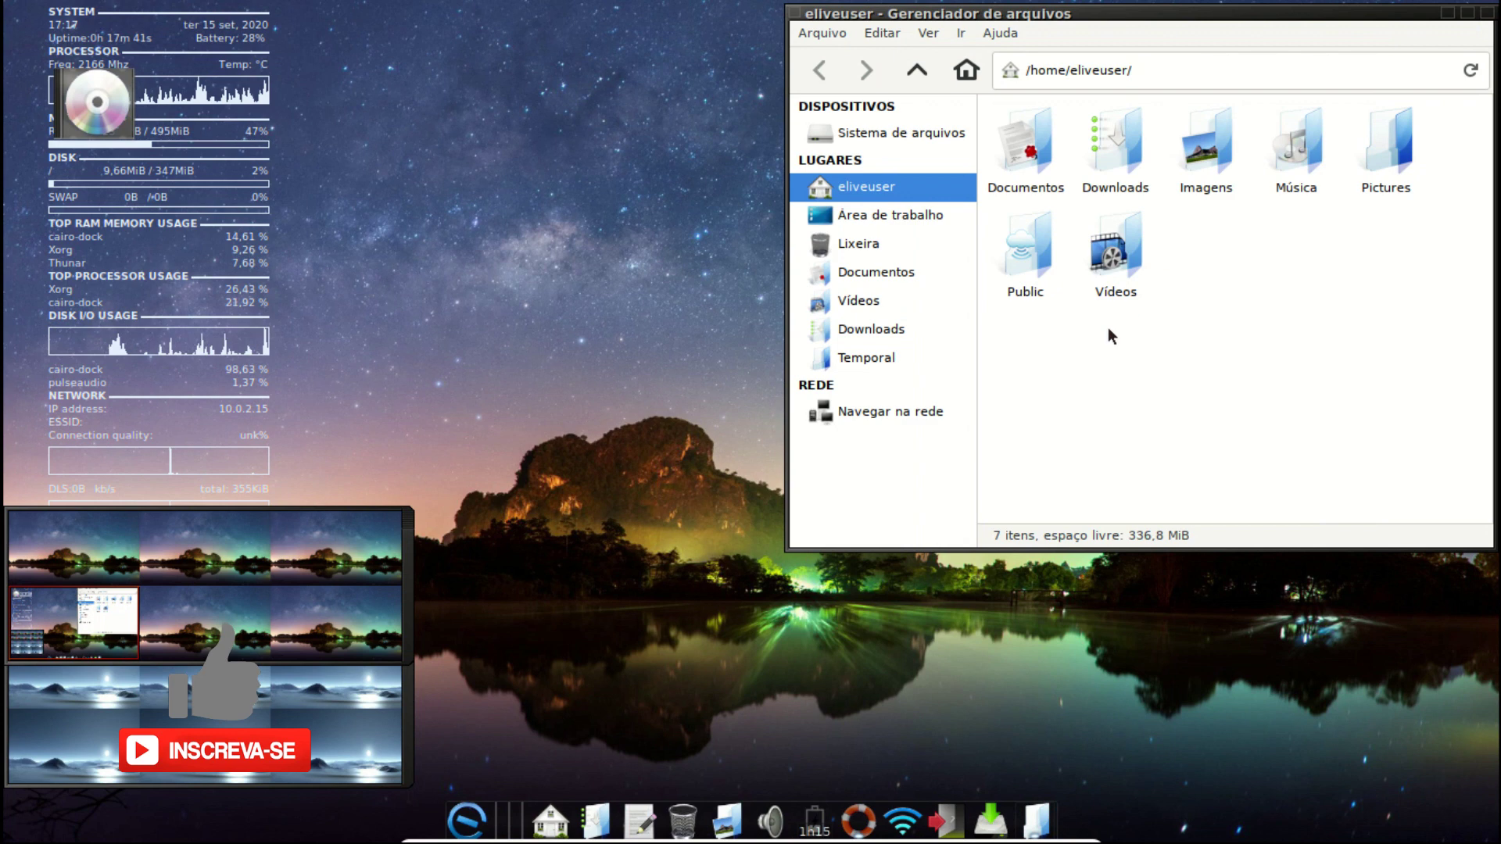
# Launch Rxvt Color Unicode Terminal and run uname -a to display the kernel information.
pyautogui.click(497, 819)
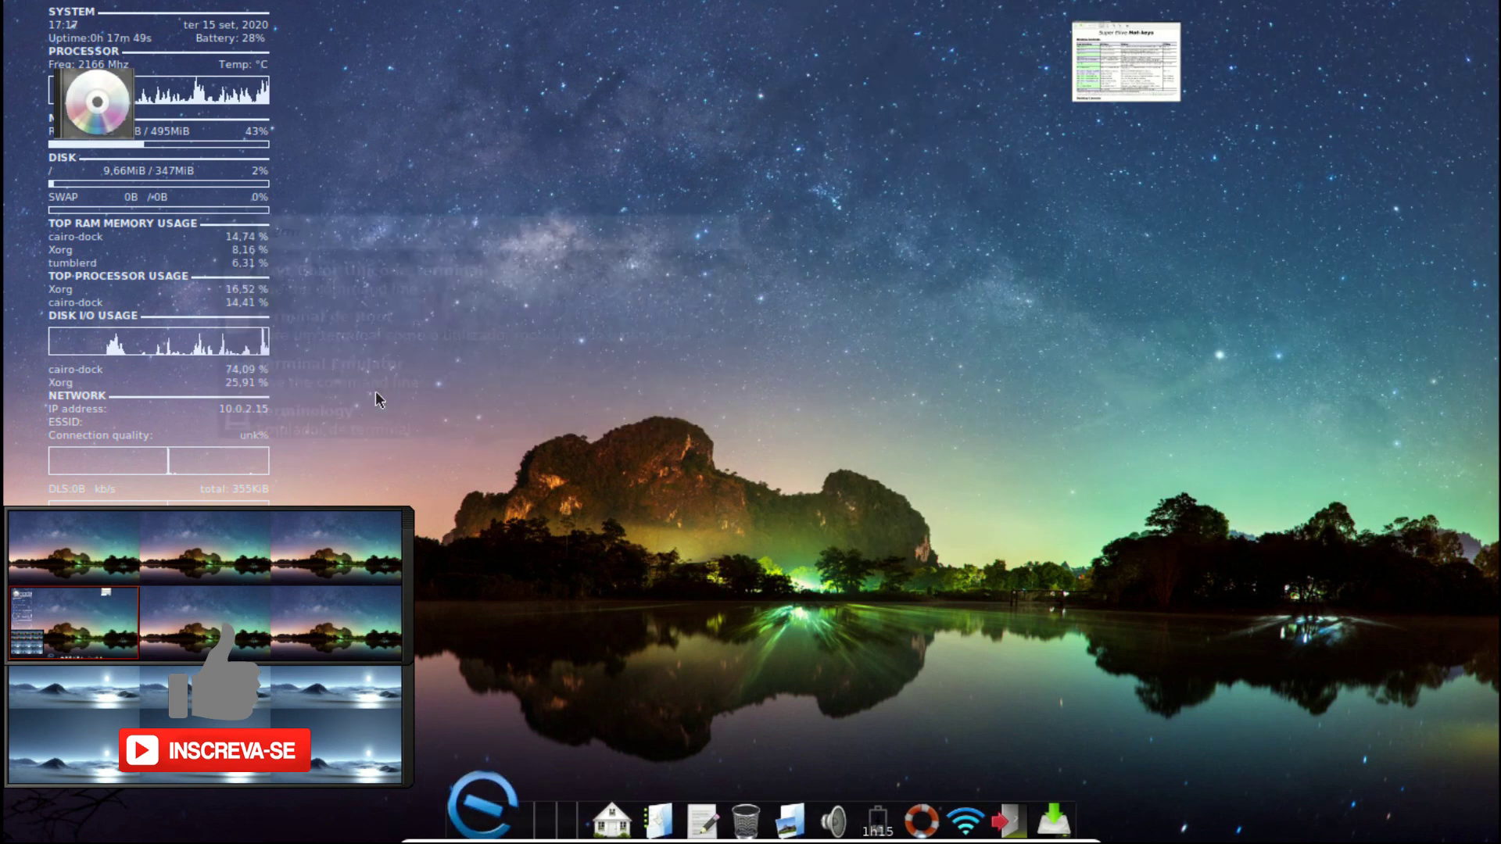
pyautogui.press('Return')
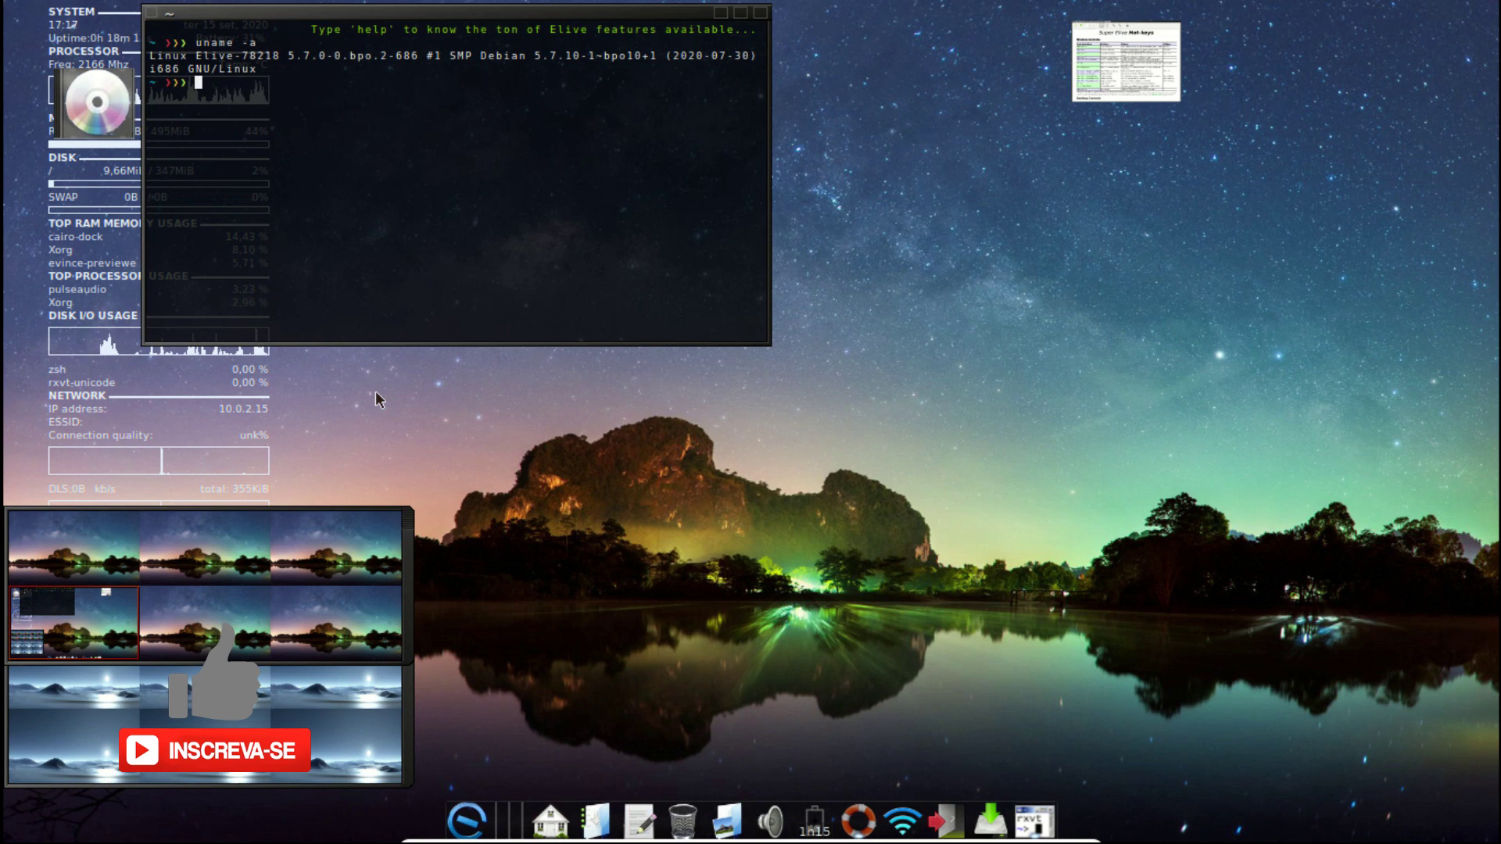
# Look through the installed Acessórios applications, including the Editores and Gestão de Ficheiros groups.
pyautogui.press('super')
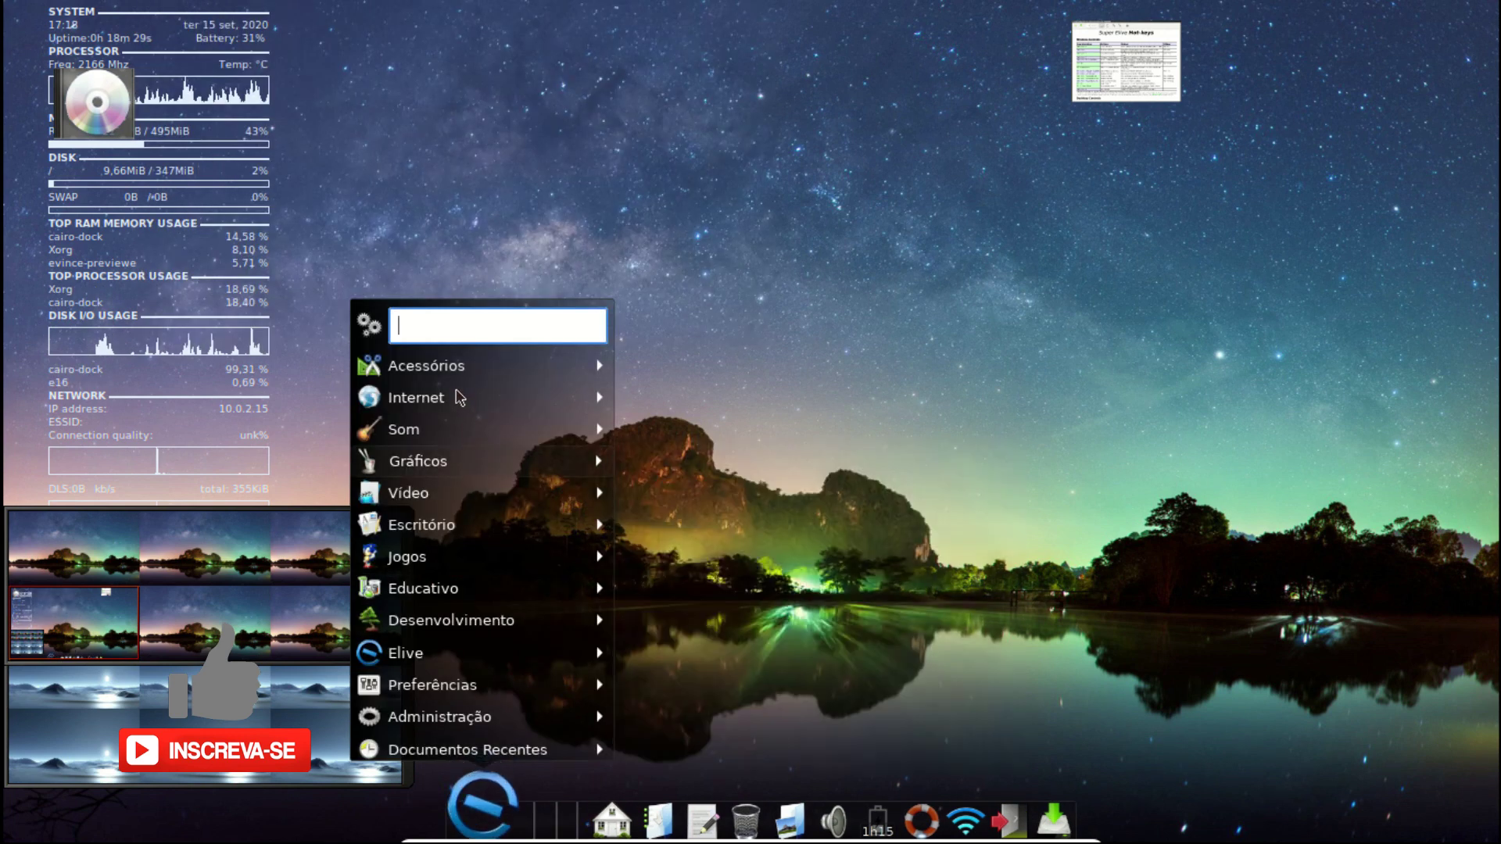
pyautogui.moveTo(451, 374)
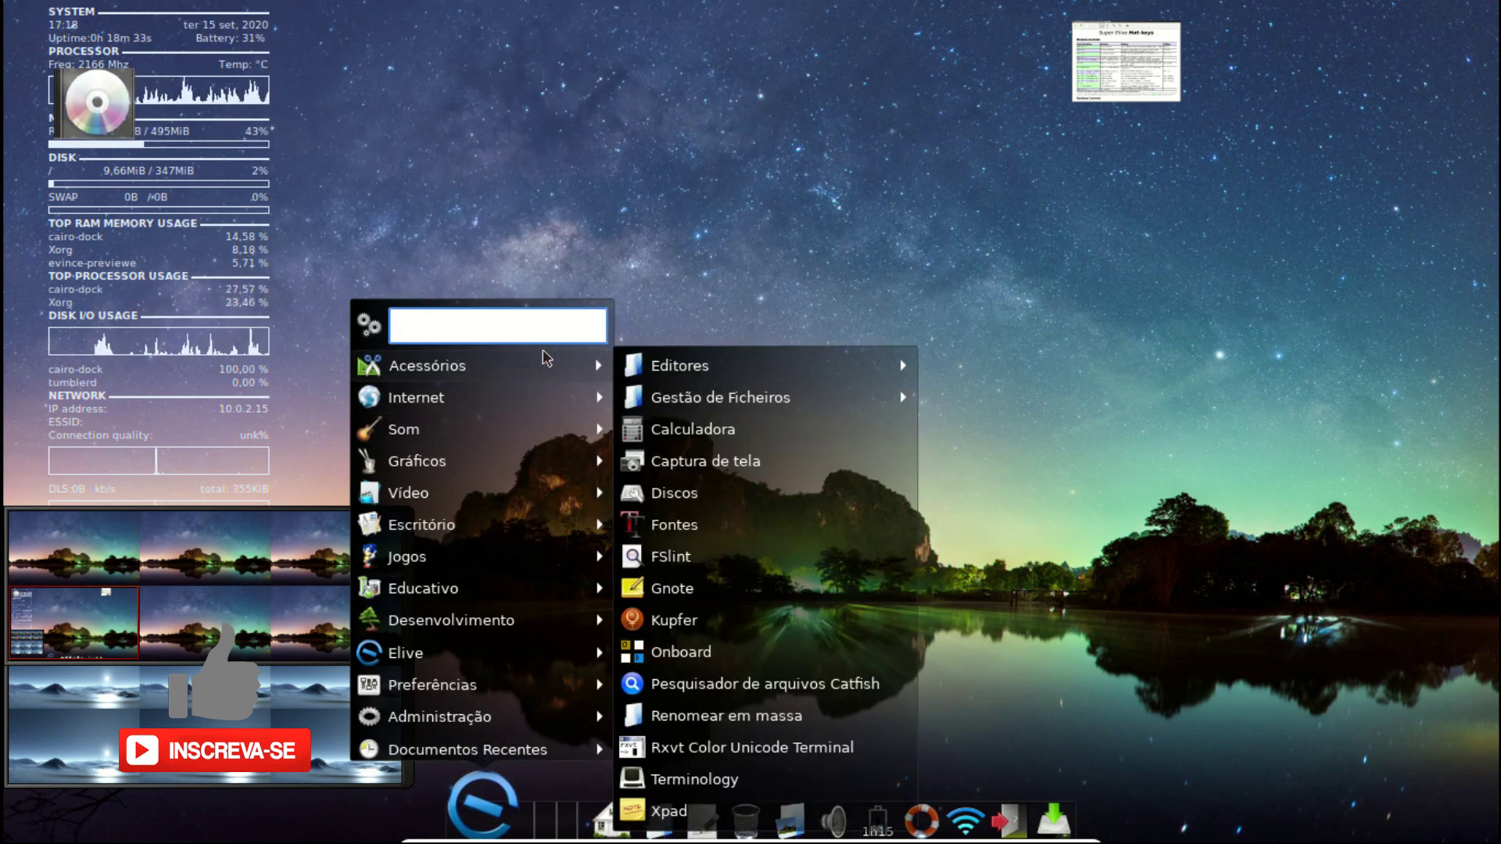
pyautogui.moveTo(655, 374)
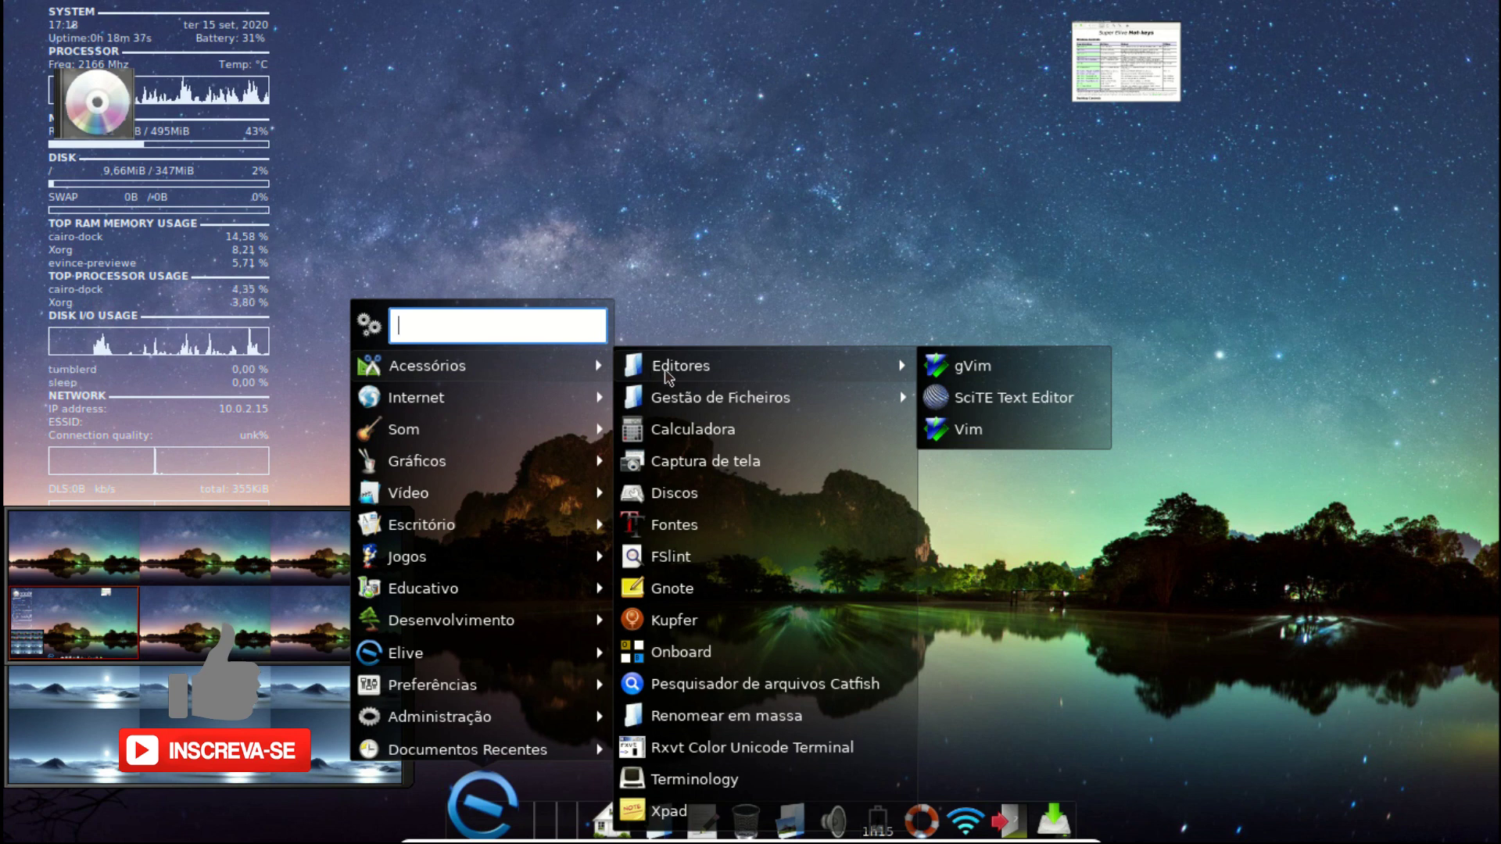
pyautogui.moveTo(680, 407)
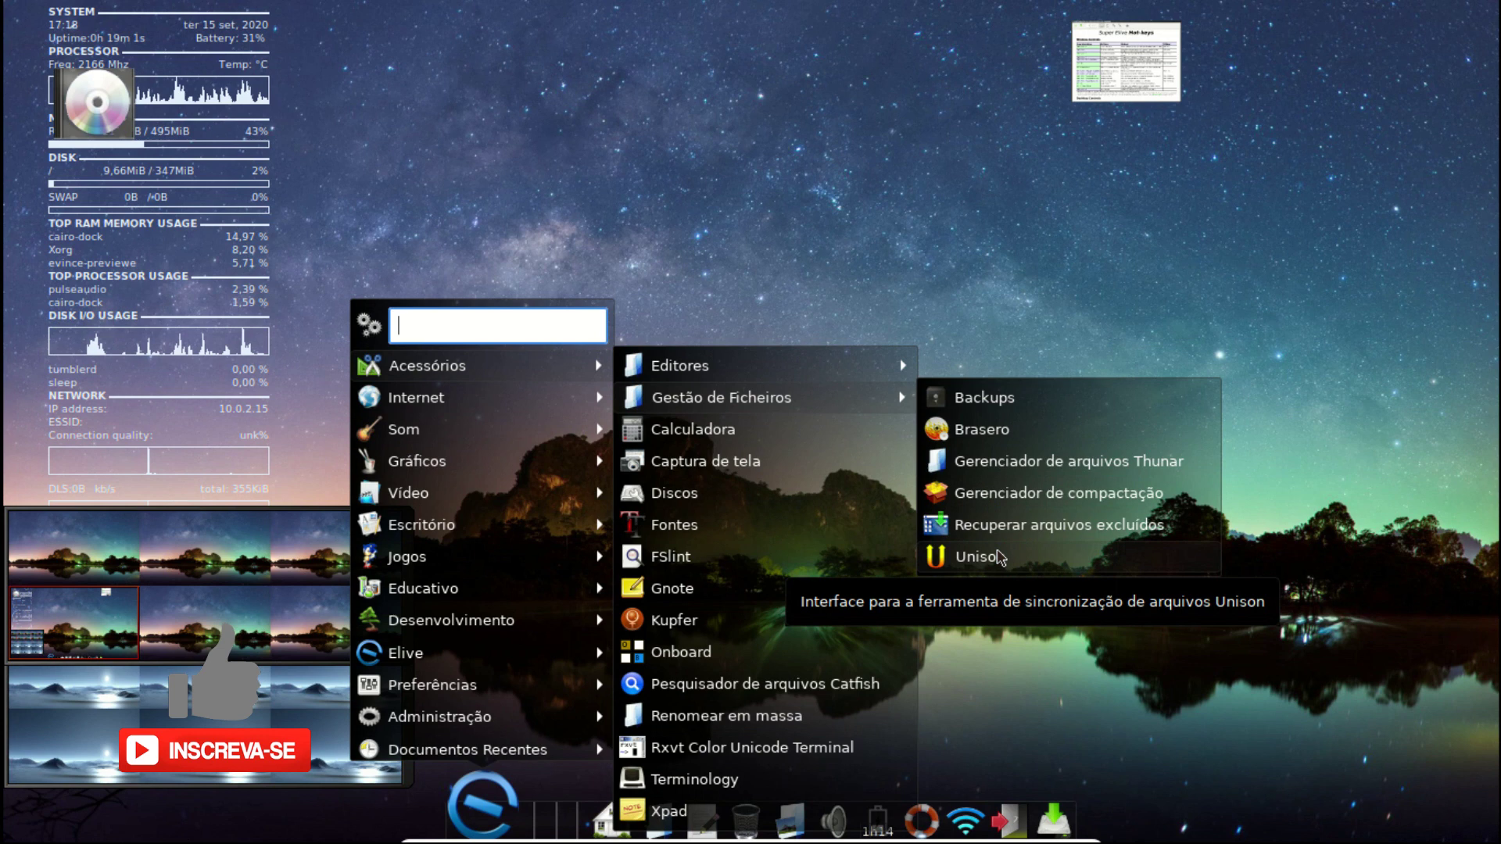
pyautogui.moveTo(460, 408)
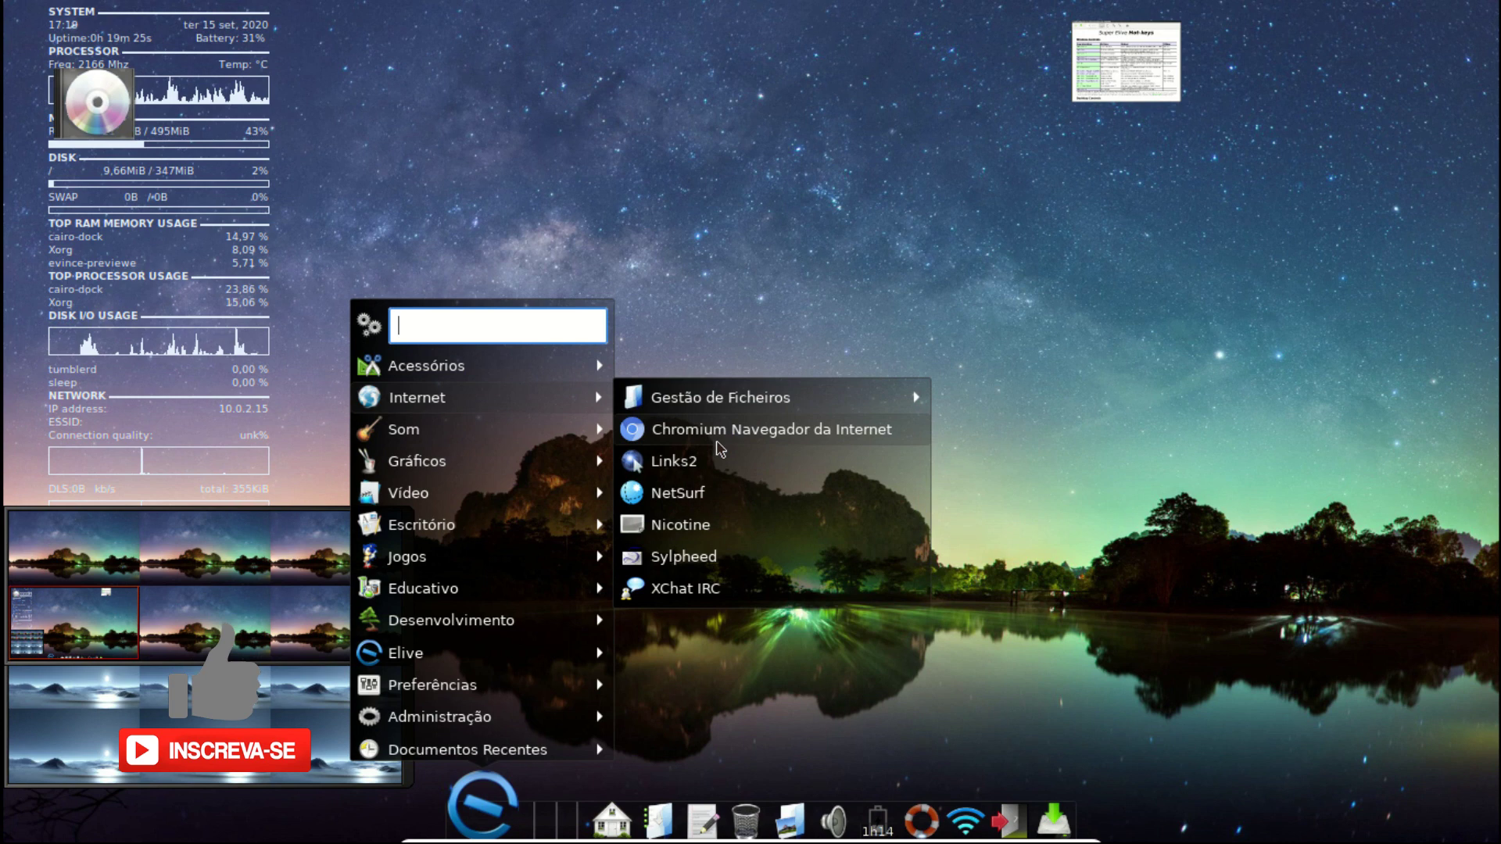
pyautogui.click(670, 490)
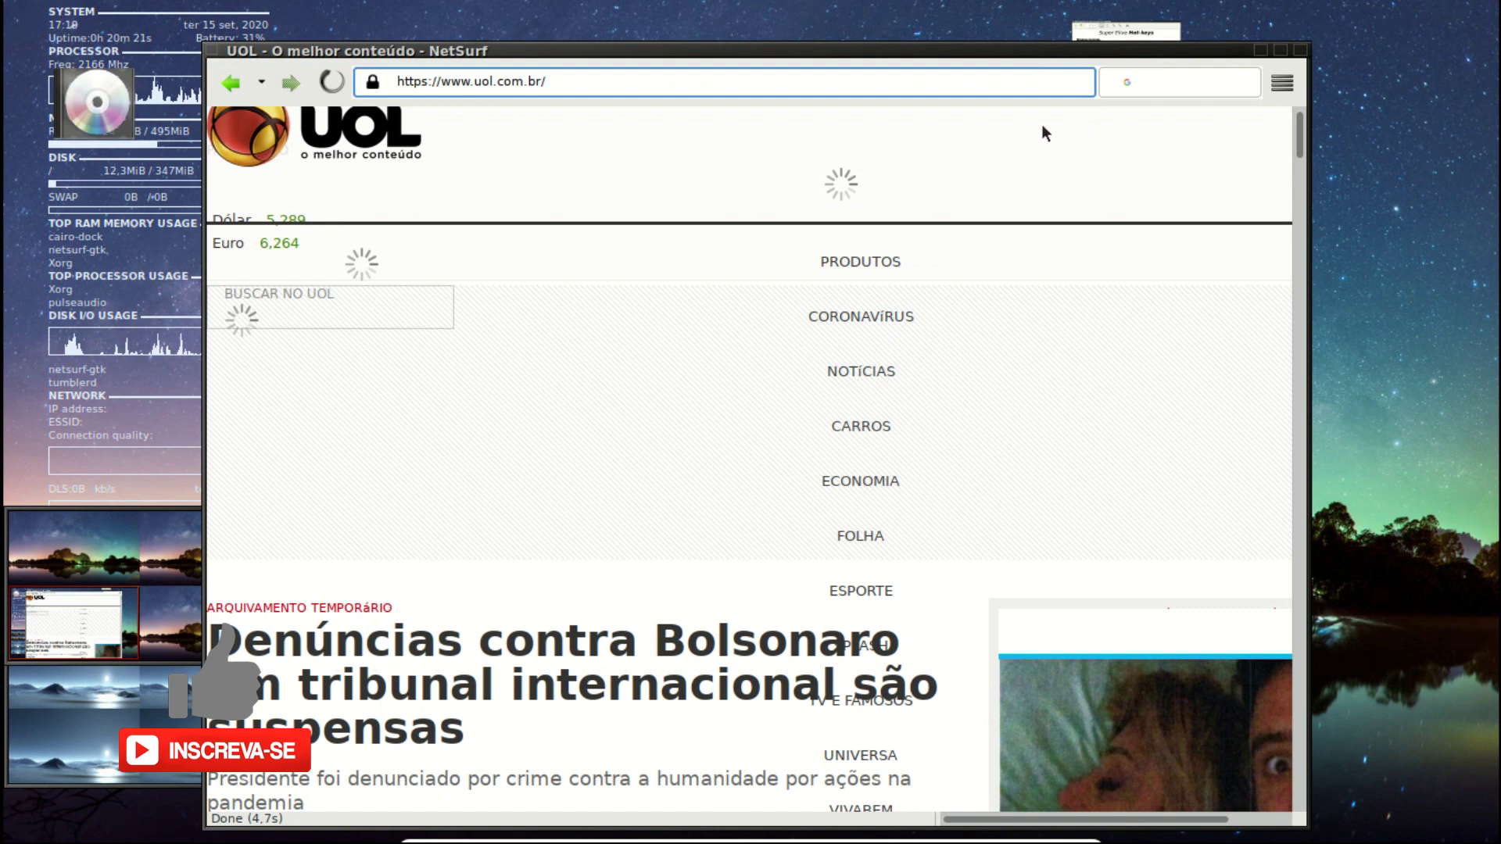
# Bring up the Elive Menu, view its Enlightenment entries (Definições) and dismiss it.
pyautogui.press('super')
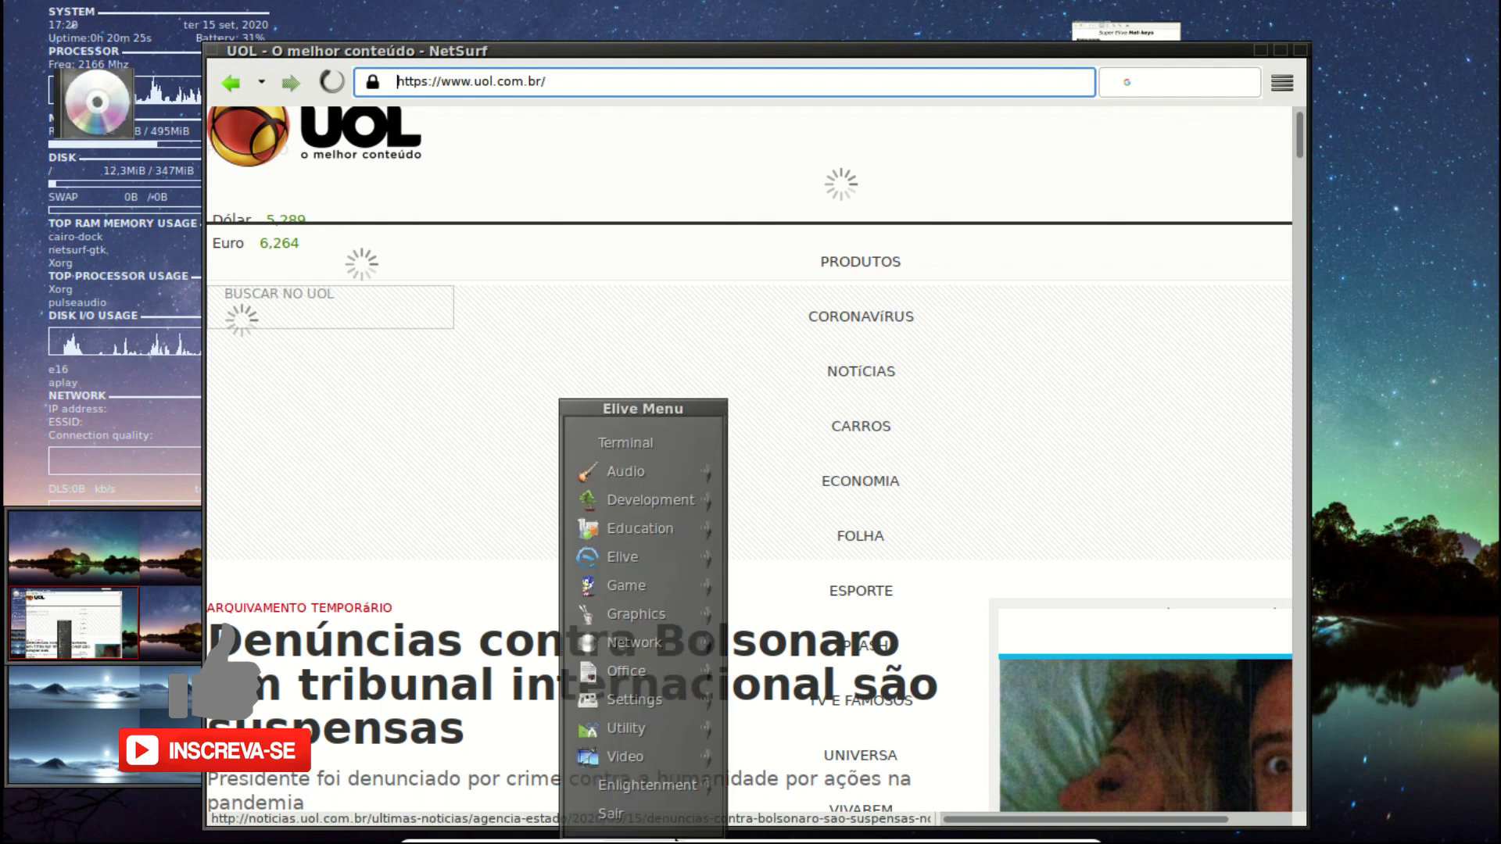
pyautogui.press('Up')
pyautogui.press('Up')
pyautogui.press('Right')
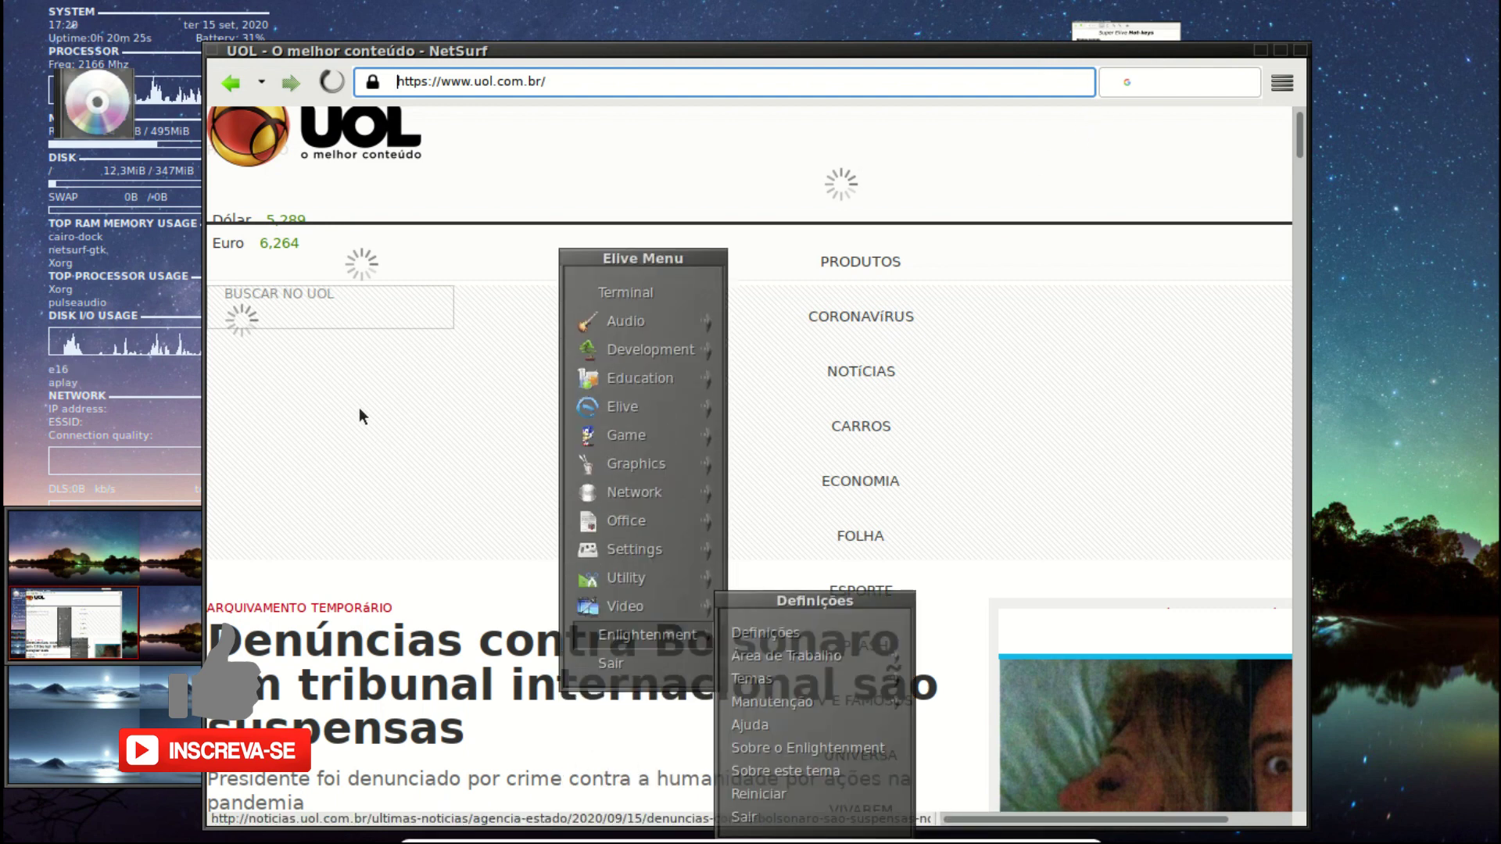
pyautogui.press('Escape')
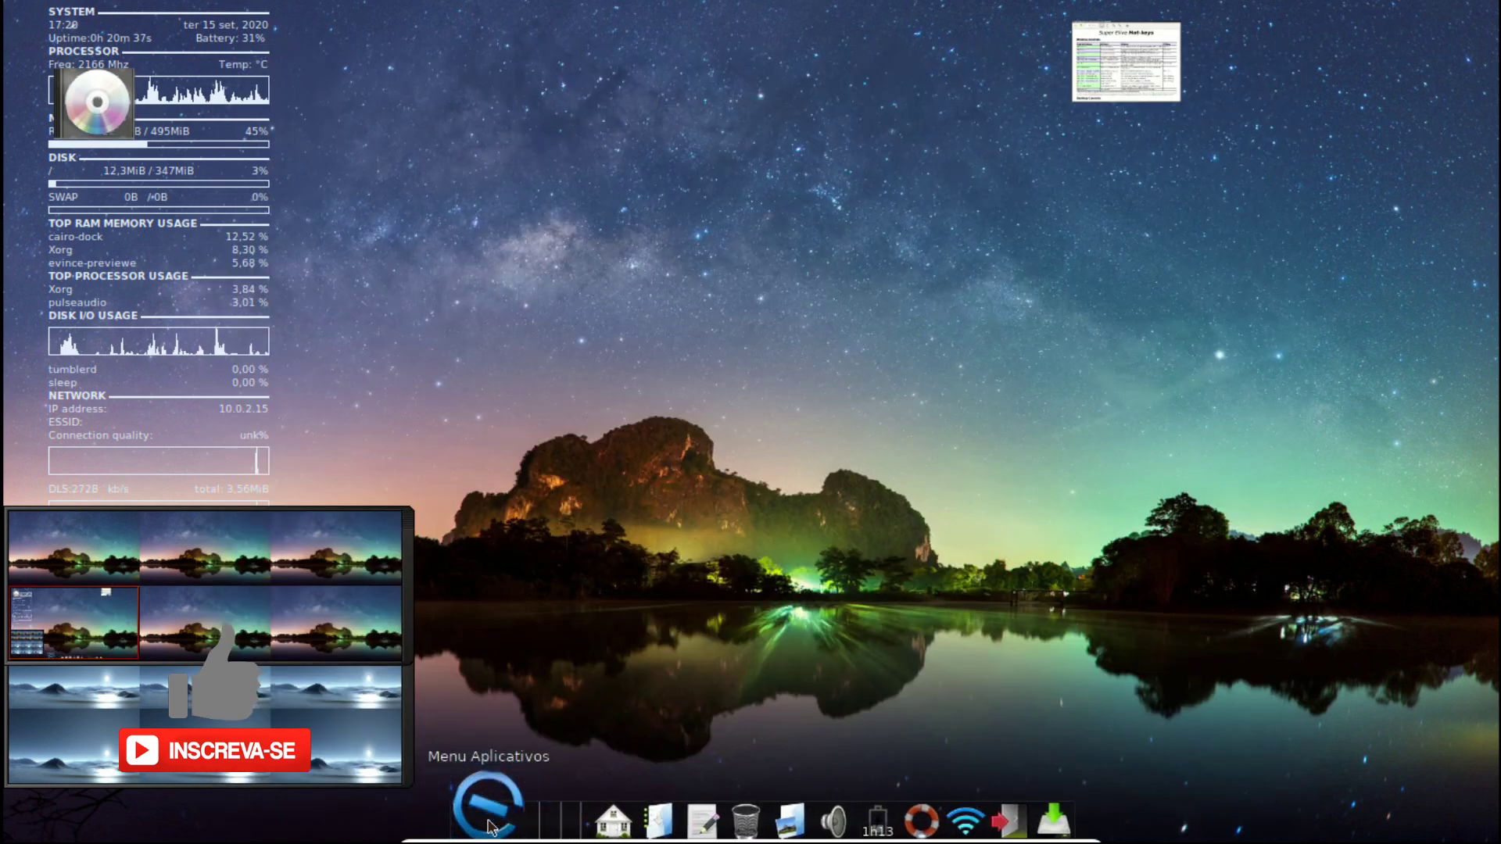
# Look through the installed Som applications and their Aplicativos da web group.
pyautogui.click(488, 819)
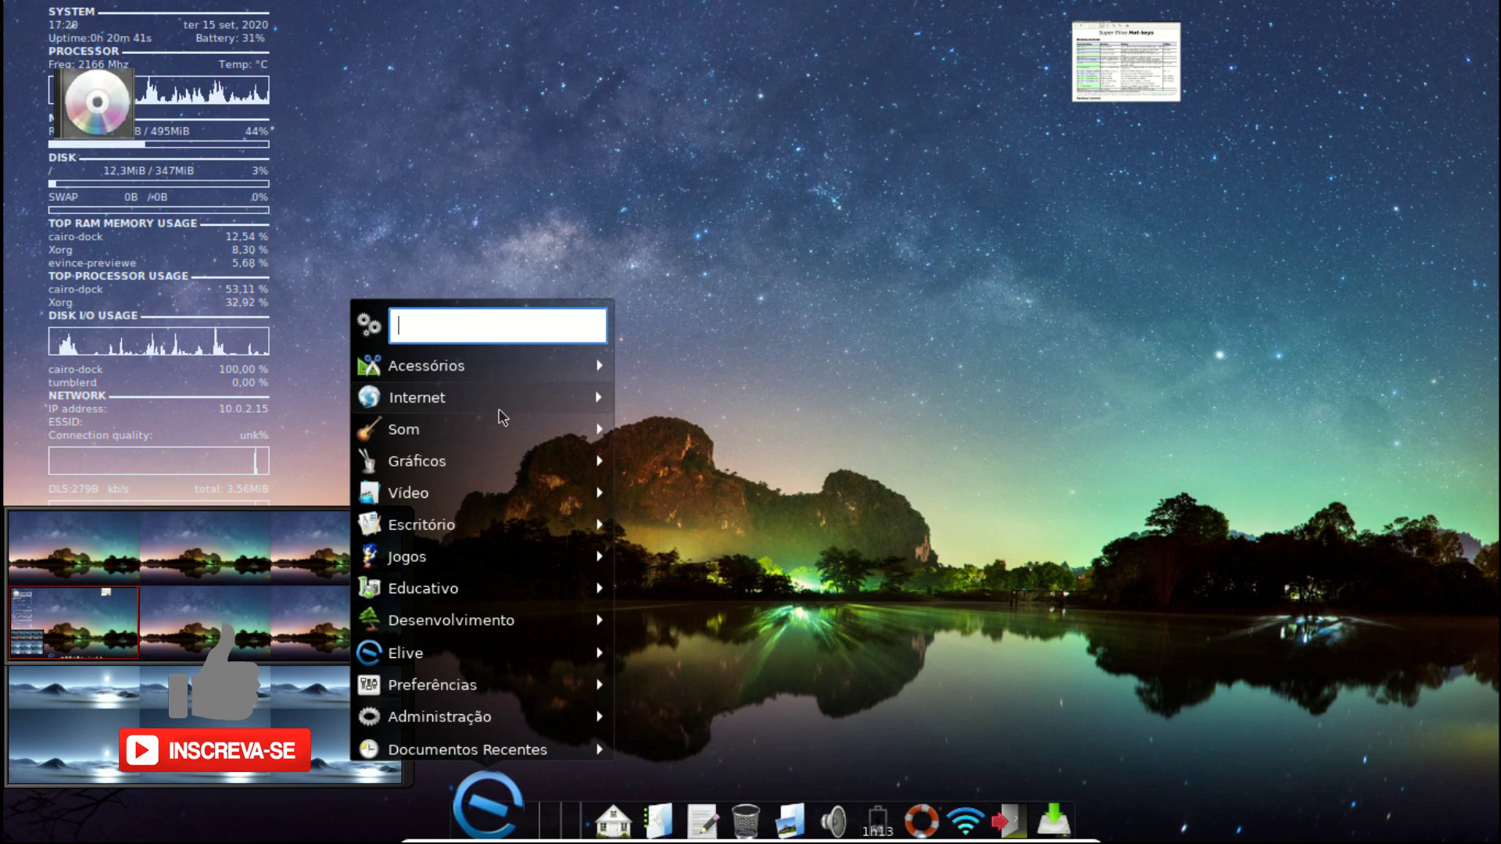
pyautogui.moveTo(502, 411)
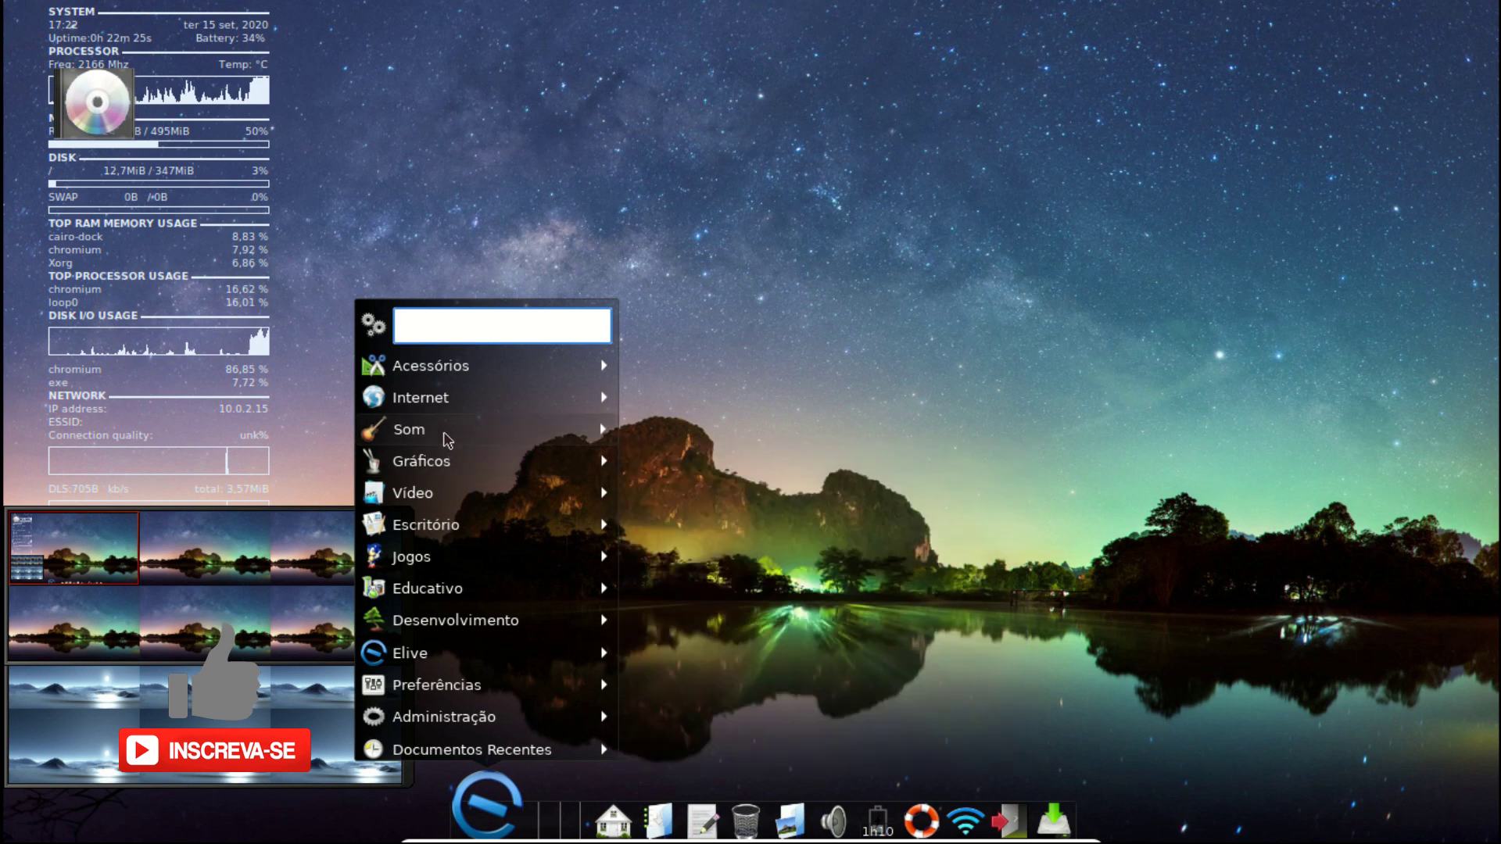
pyautogui.moveTo(446, 437)
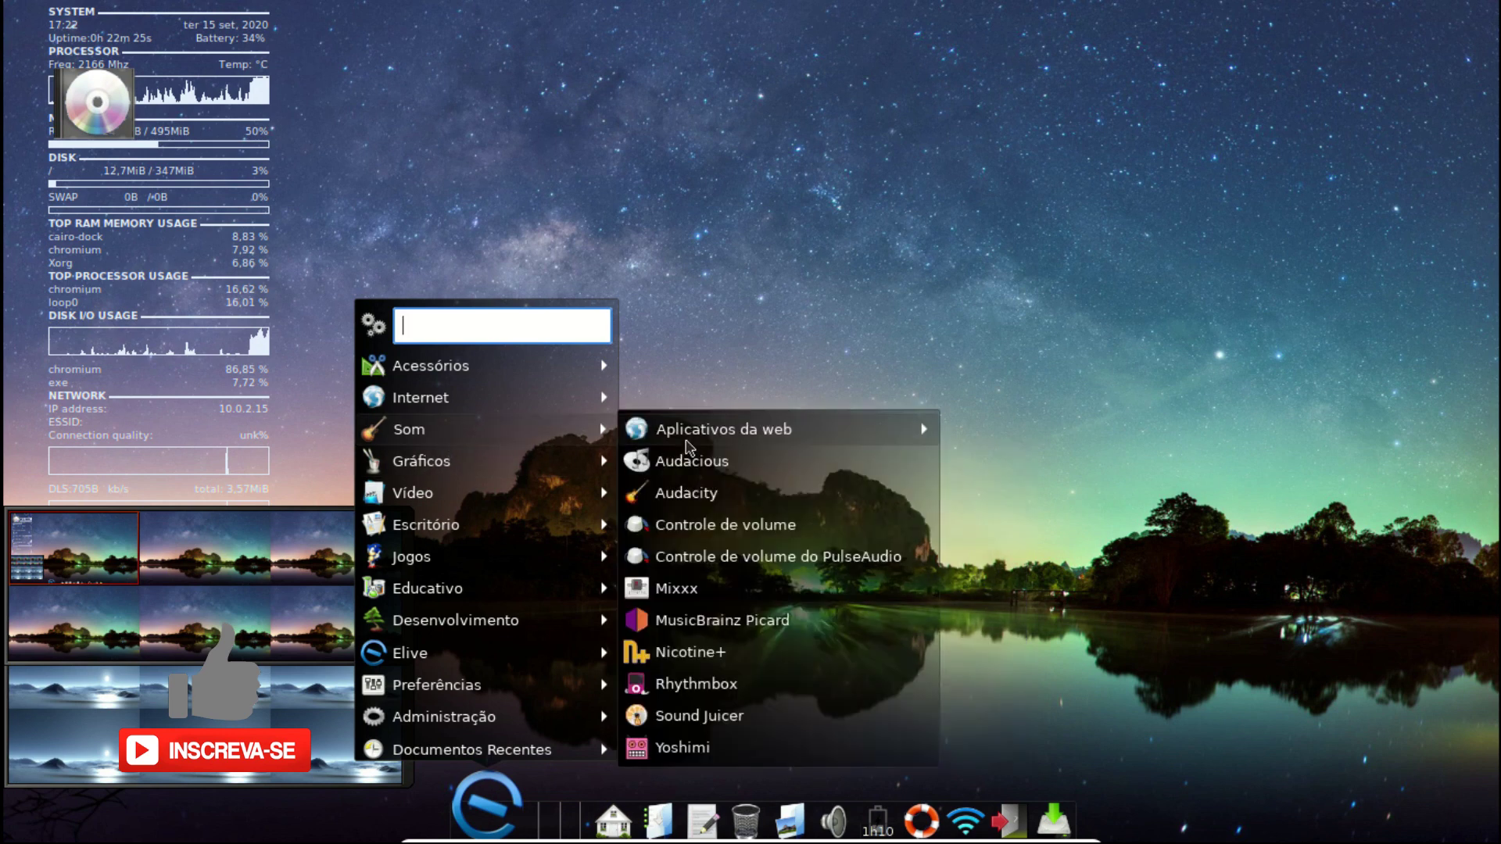
pyautogui.moveTo(689, 448)
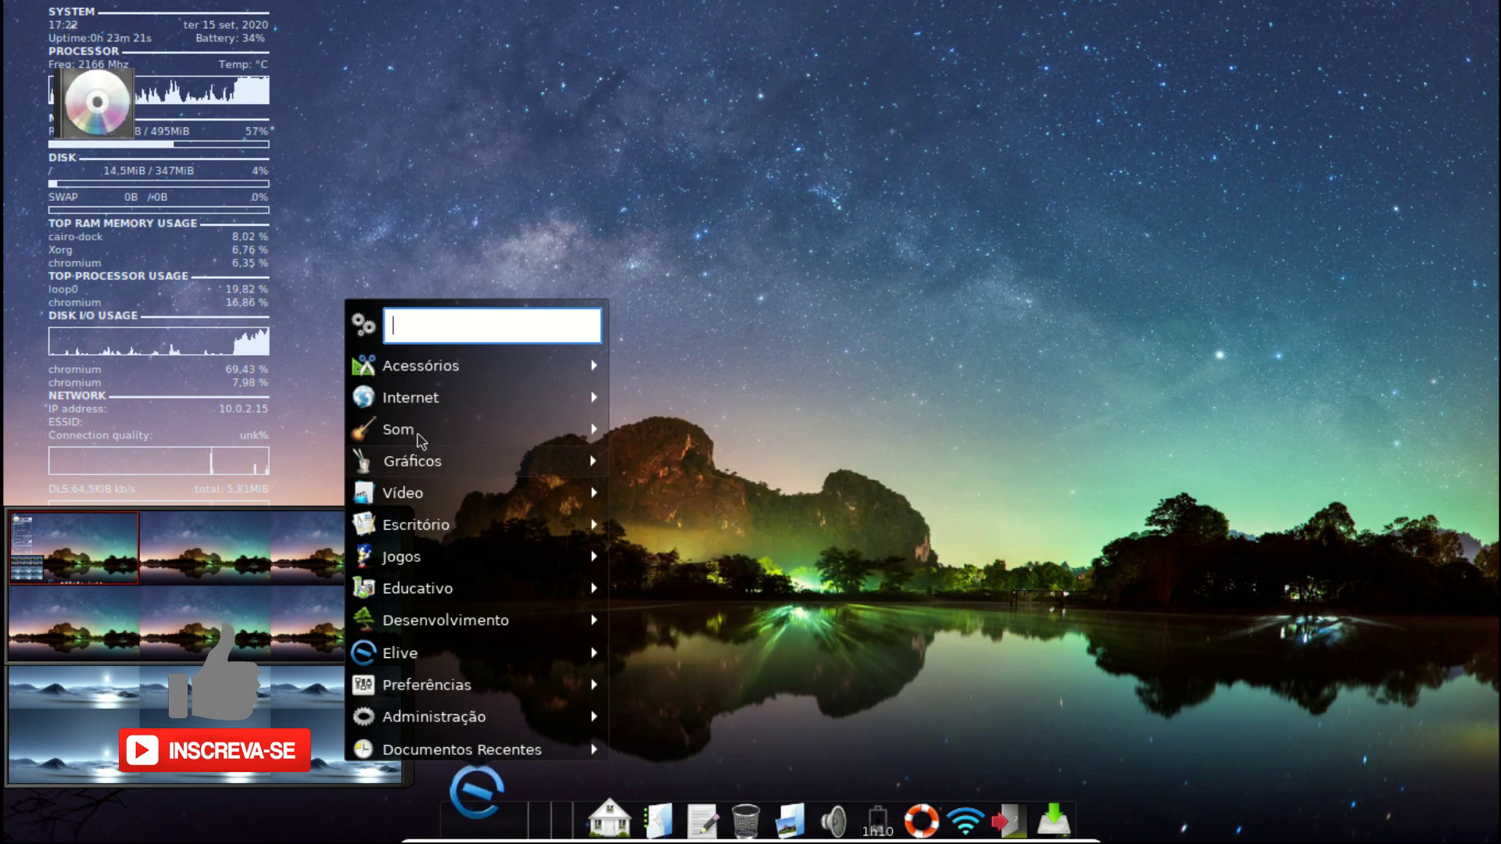
pyautogui.moveTo(421, 436)
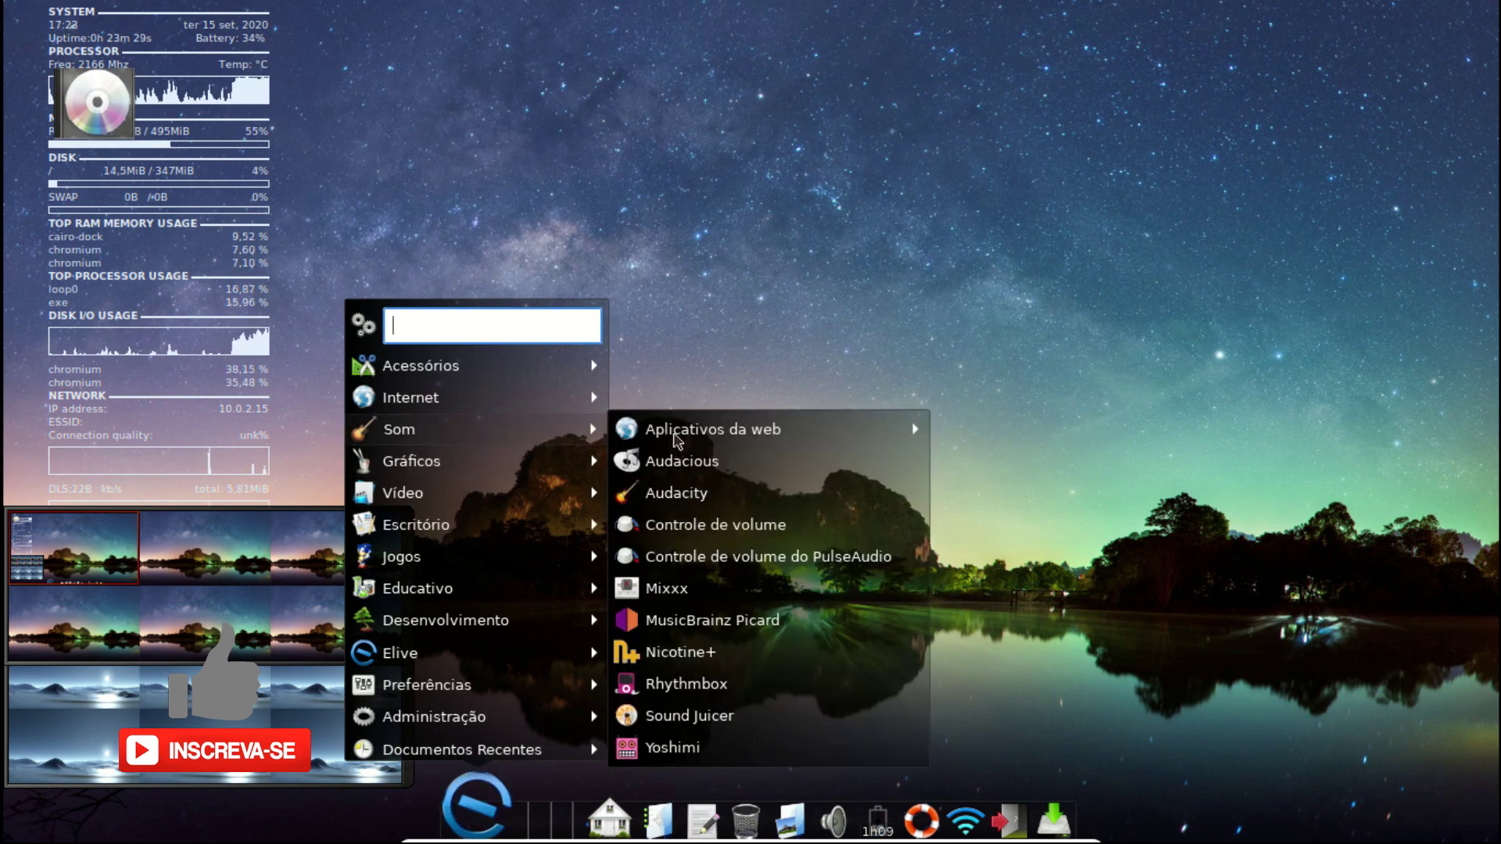
pyautogui.moveTo(676, 440)
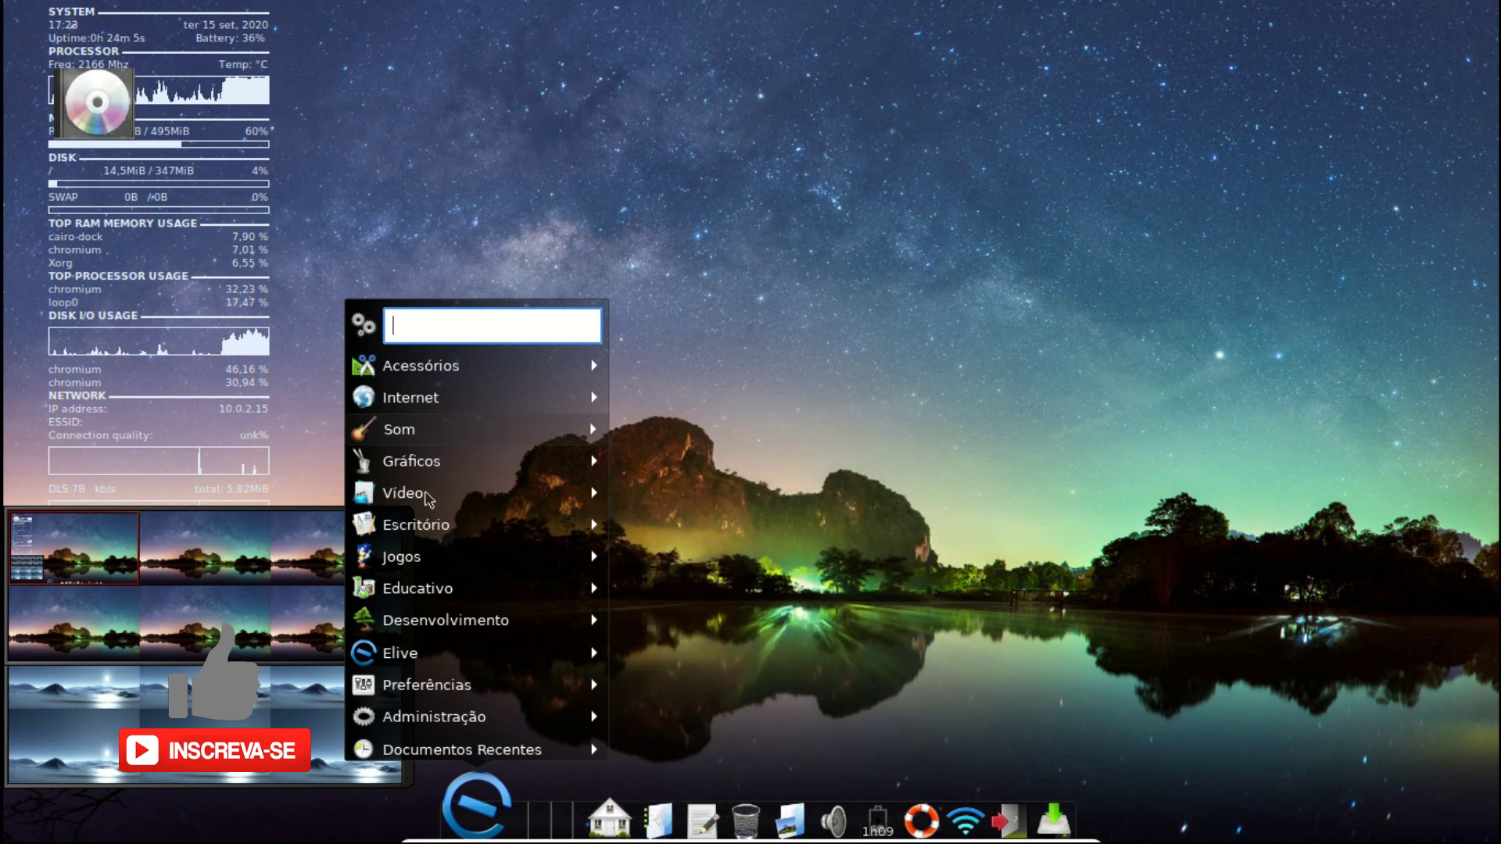
# Launch the GNU image manipulation program (GIMP) from the Gráficos applications and view its About information.
pyautogui.moveTo(430, 499)
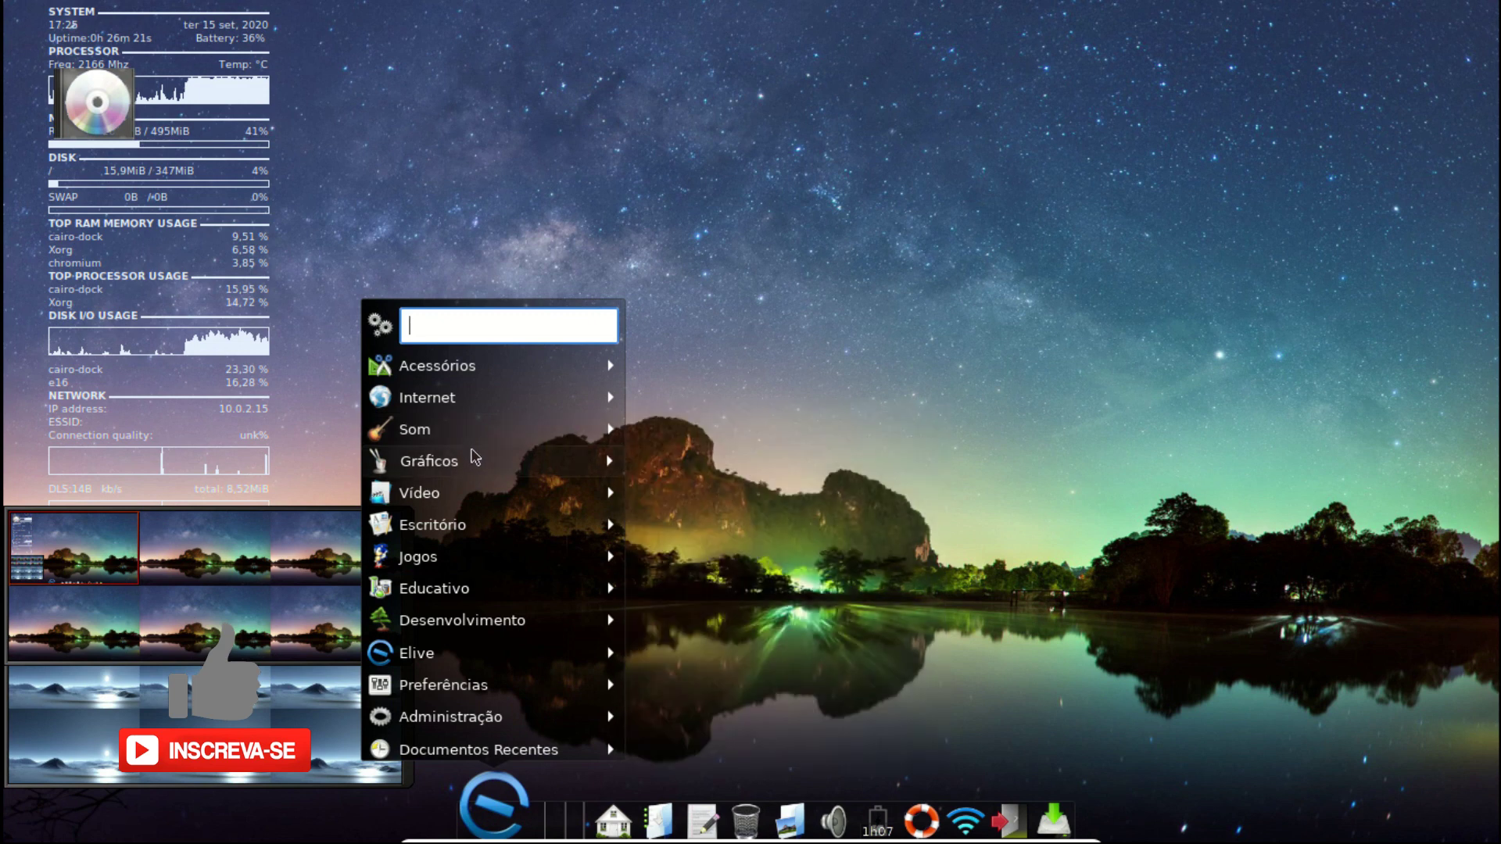
pyautogui.moveTo(472, 462)
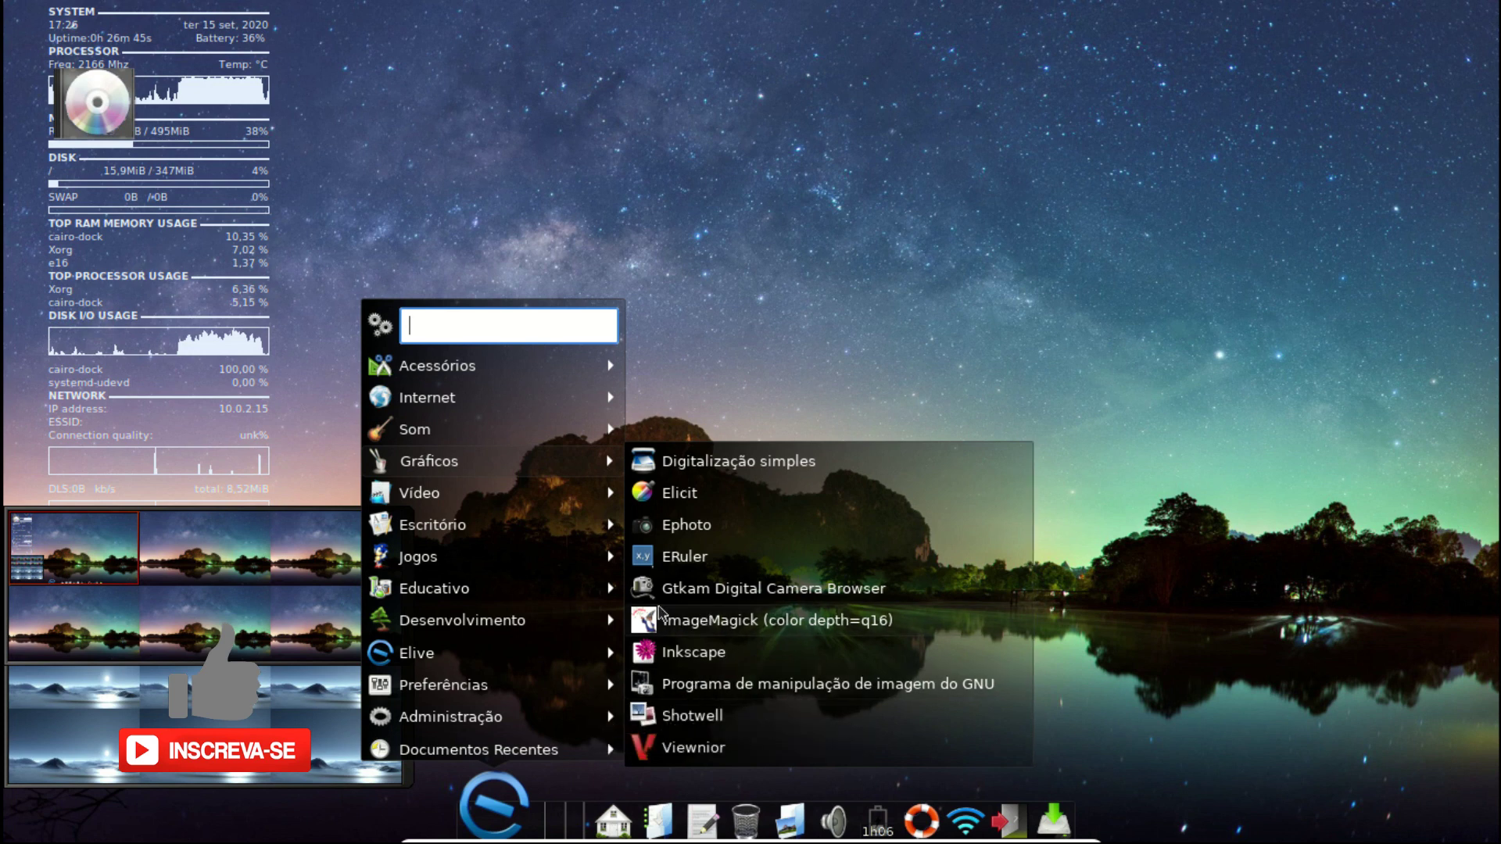
pyautogui.click(681, 695)
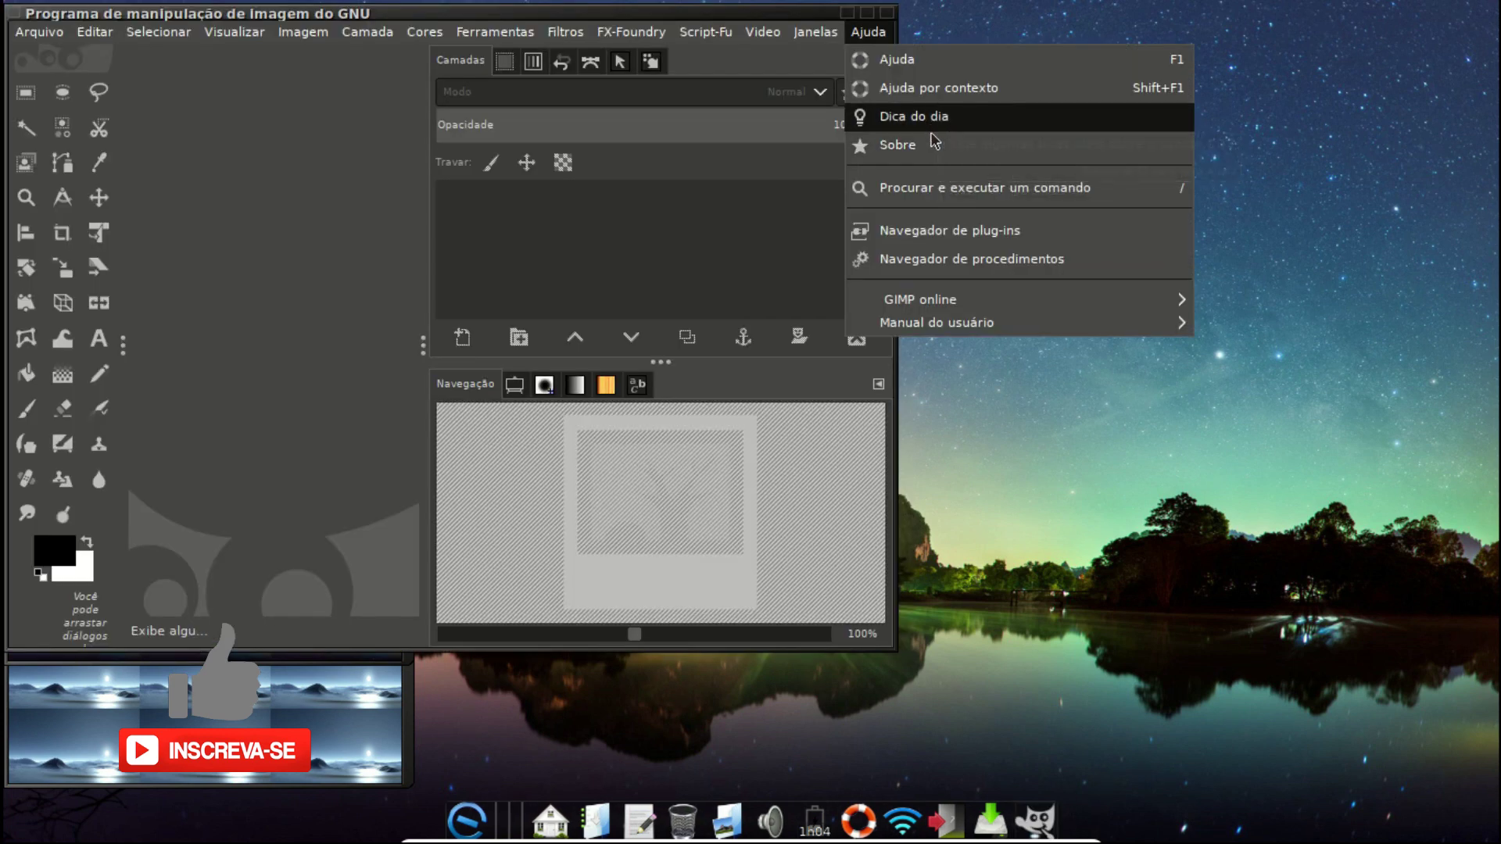
pyautogui.click(929, 149)
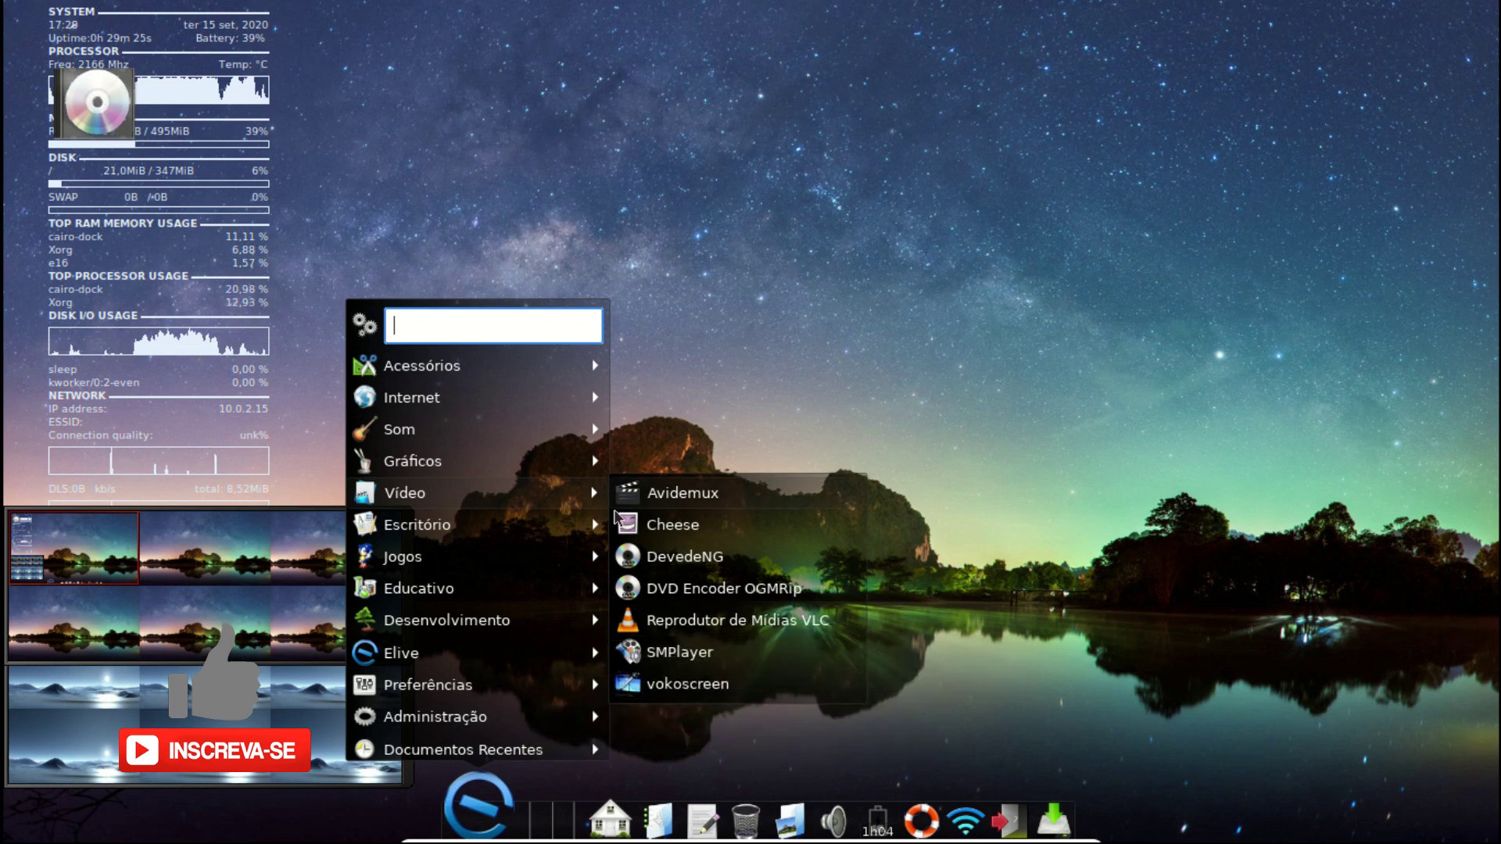
# Look over the Jogos and Escritório applications and launch the AbiWord word processor.
pyautogui.moveTo(502, 572)
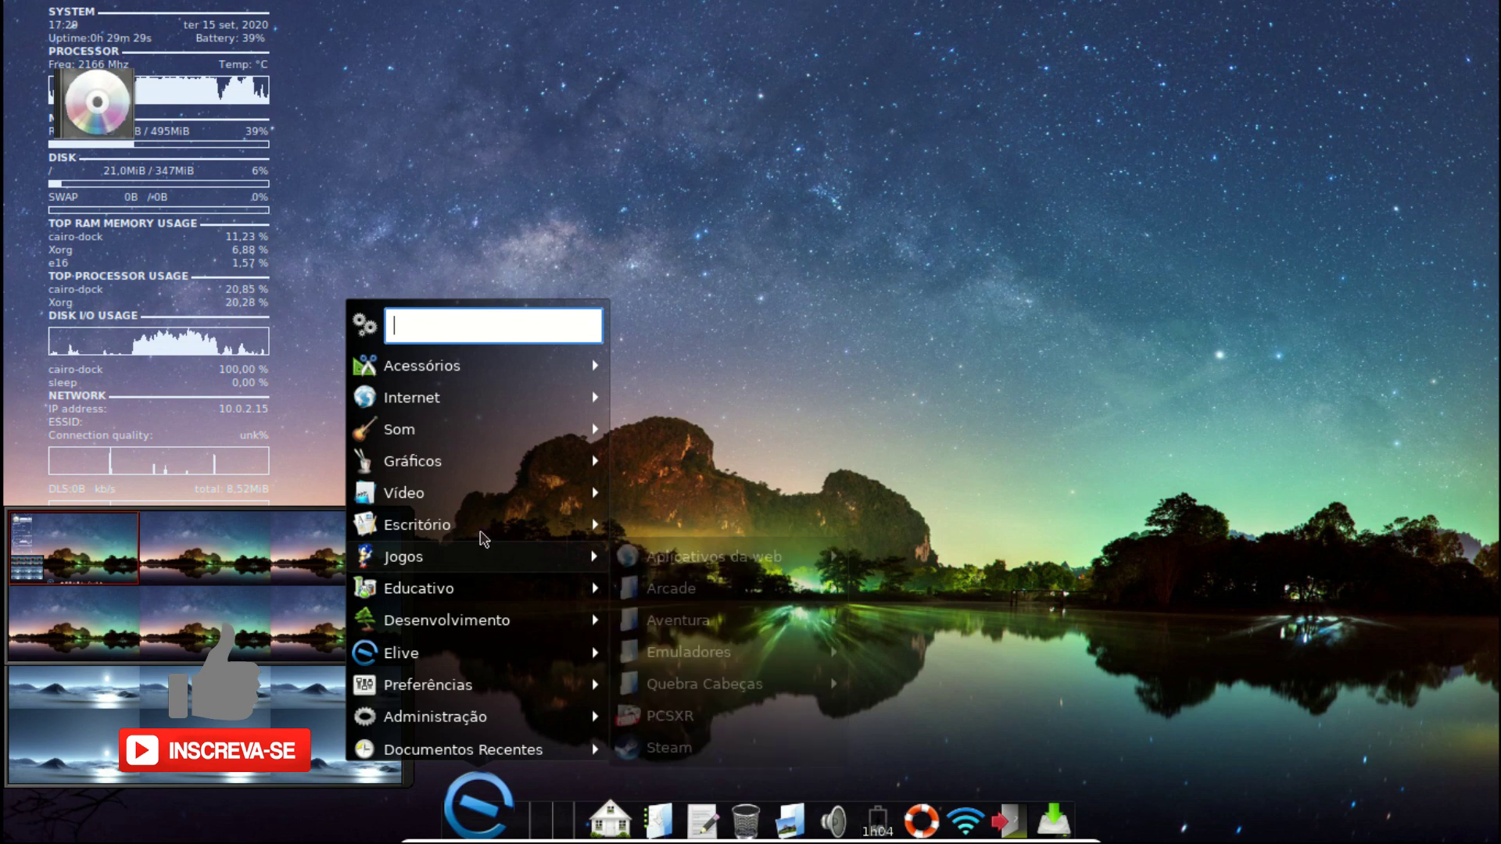
pyautogui.moveTo(485, 539)
pyautogui.moveTo(677, 538)
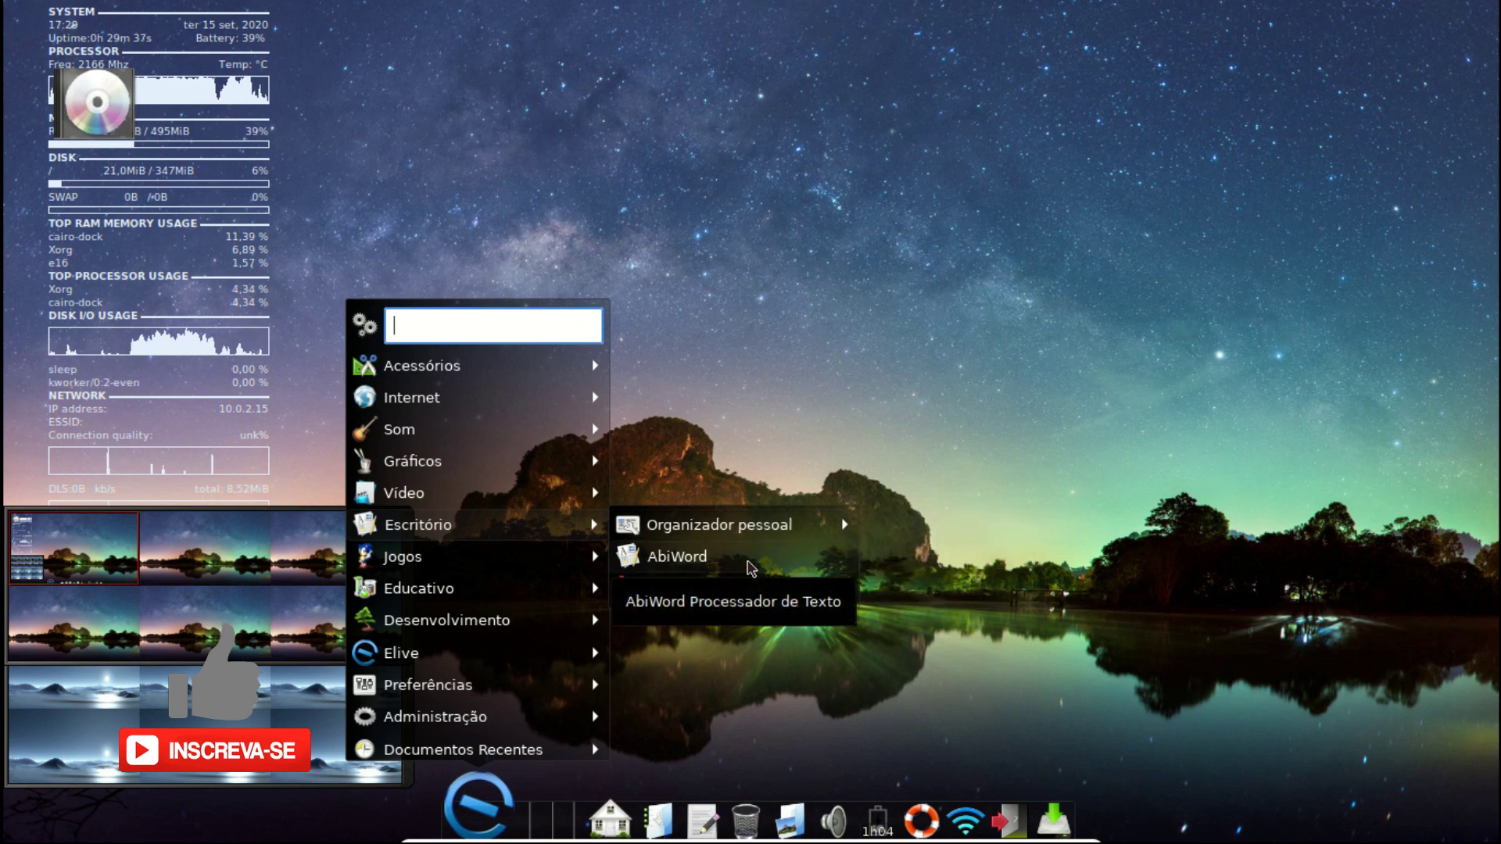
pyautogui.click(748, 563)
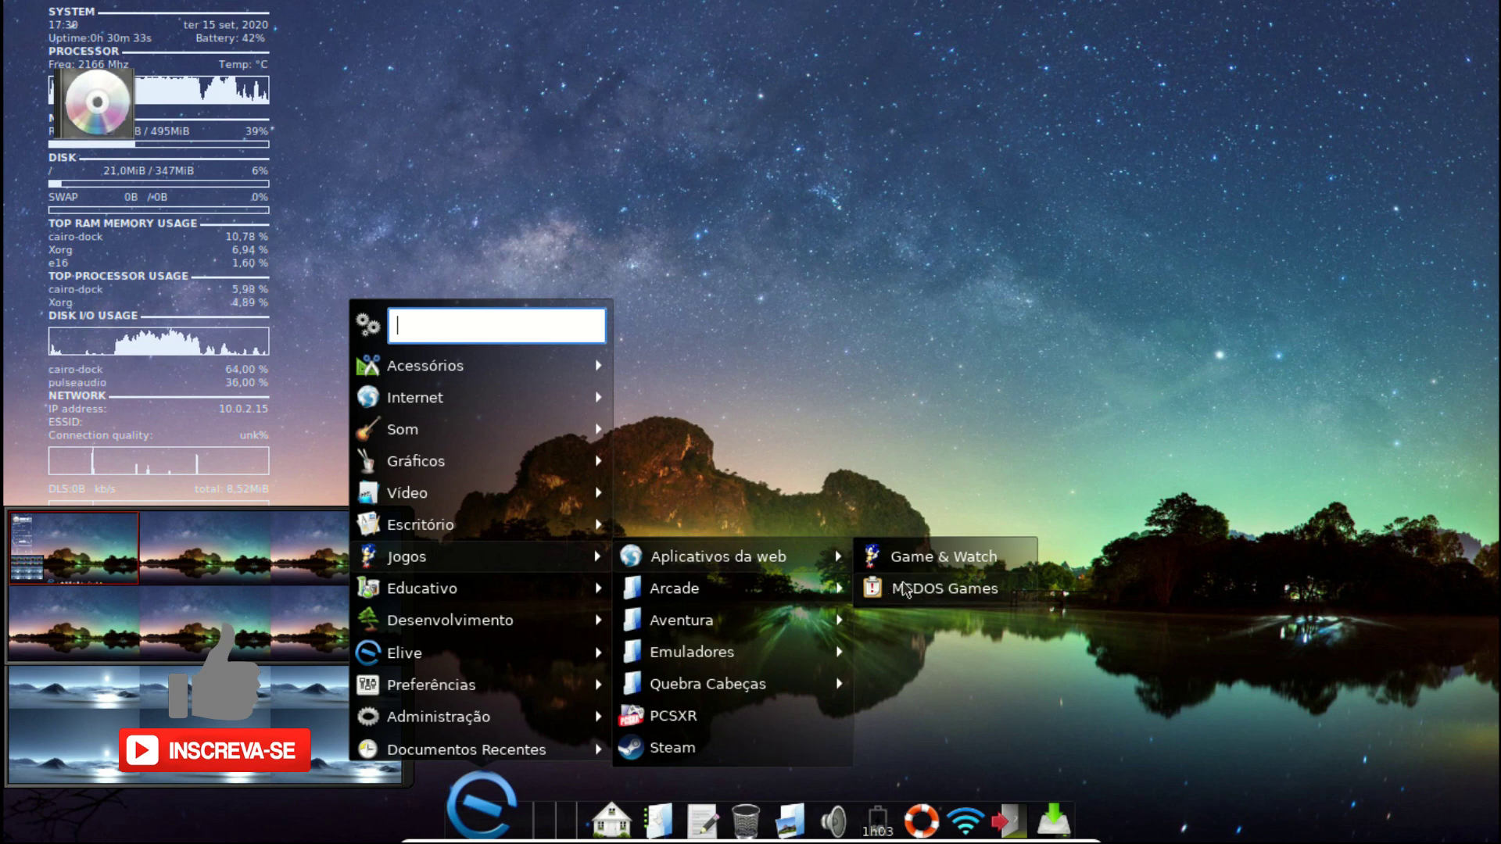
# Look through the Jogos subcategories Arcade, Aventura, Emuladores and Quebra Cabeças.
pyautogui.moveTo(797, 594)
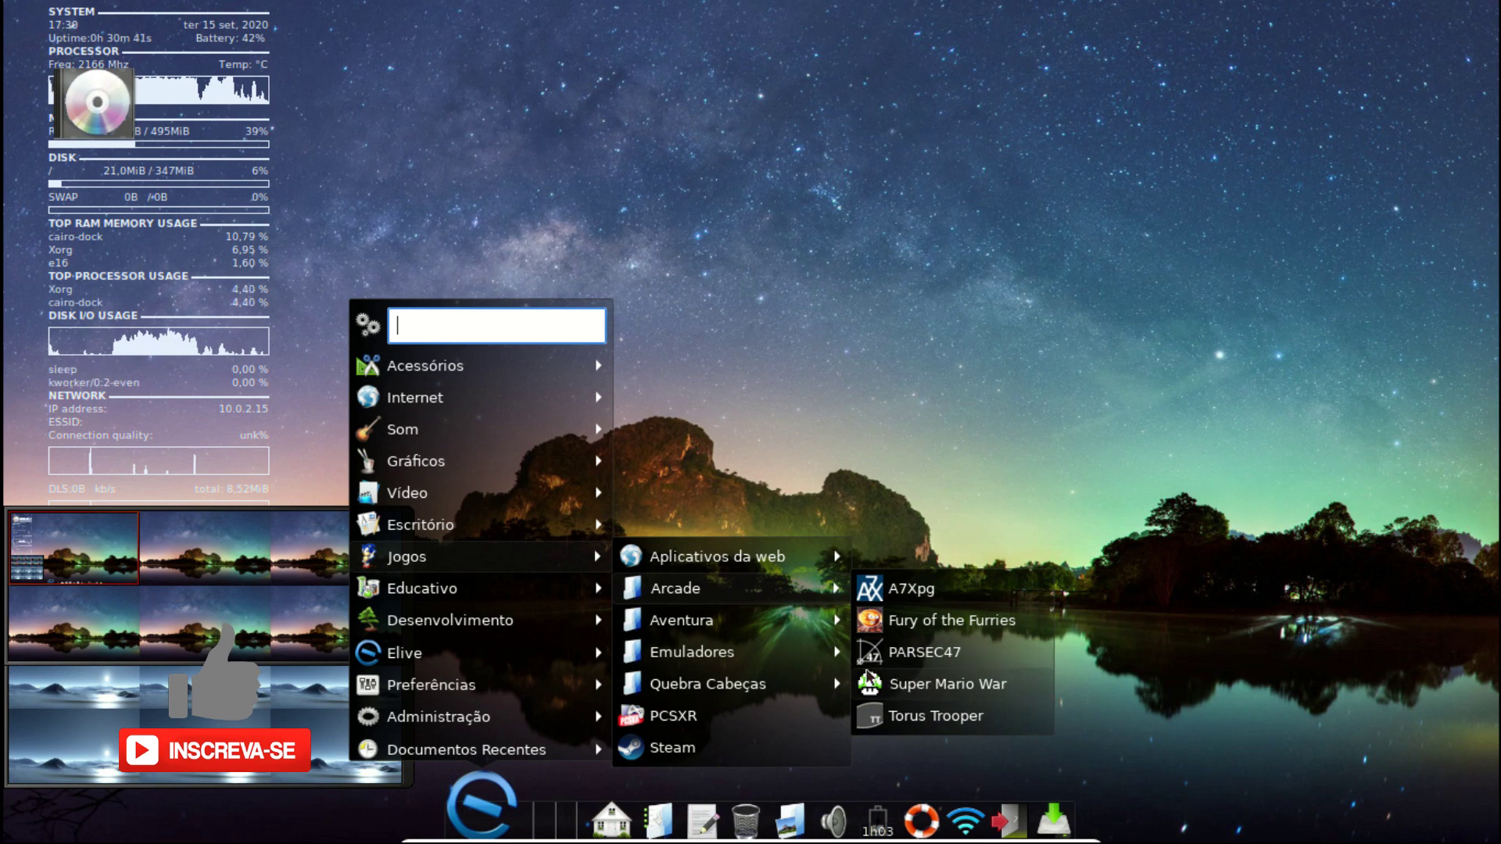
pyautogui.moveTo(744, 631)
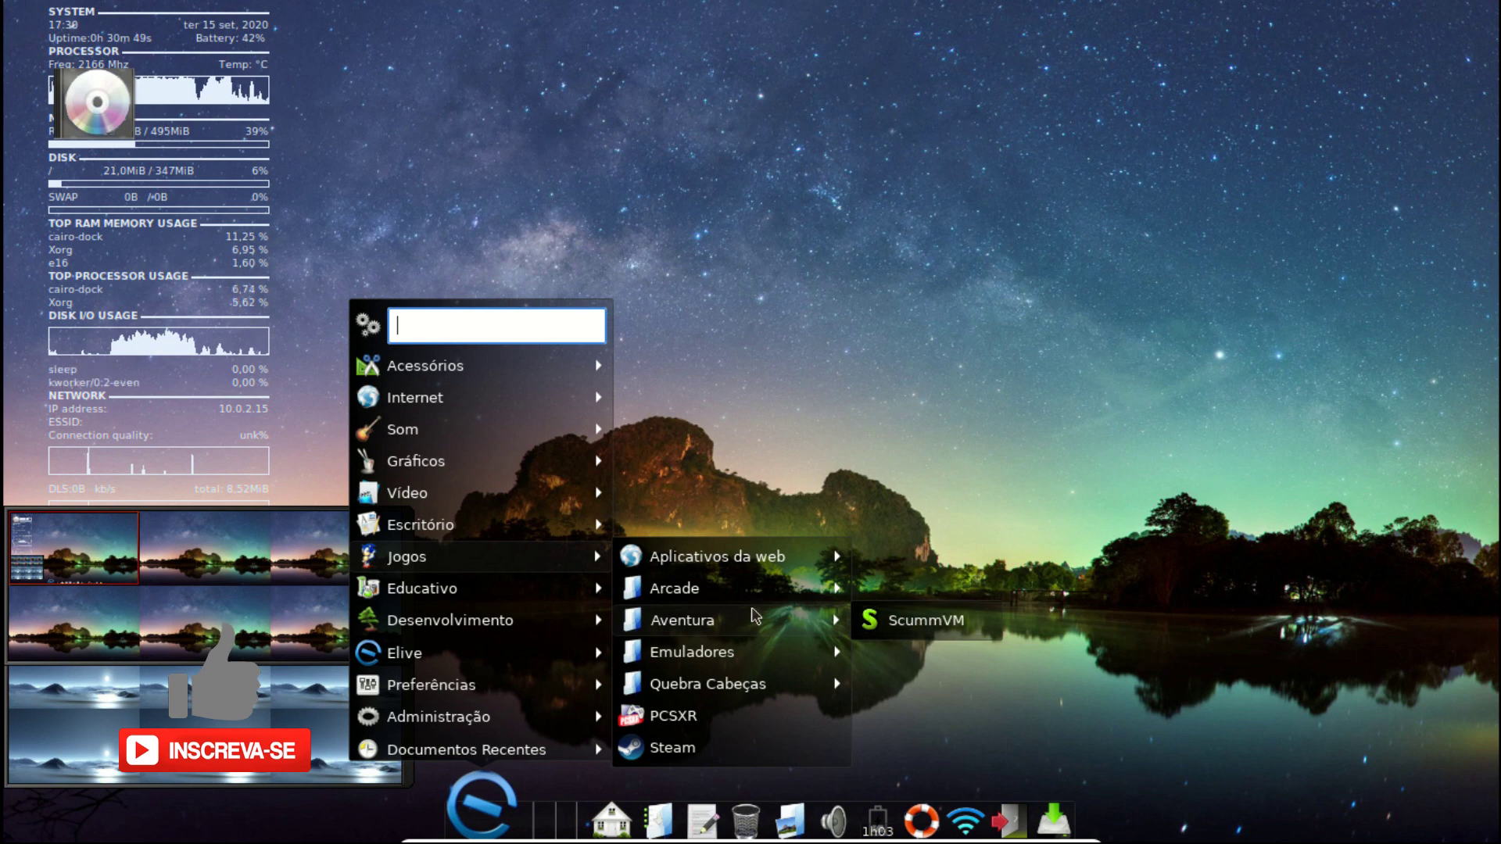
pyautogui.moveTo(765, 660)
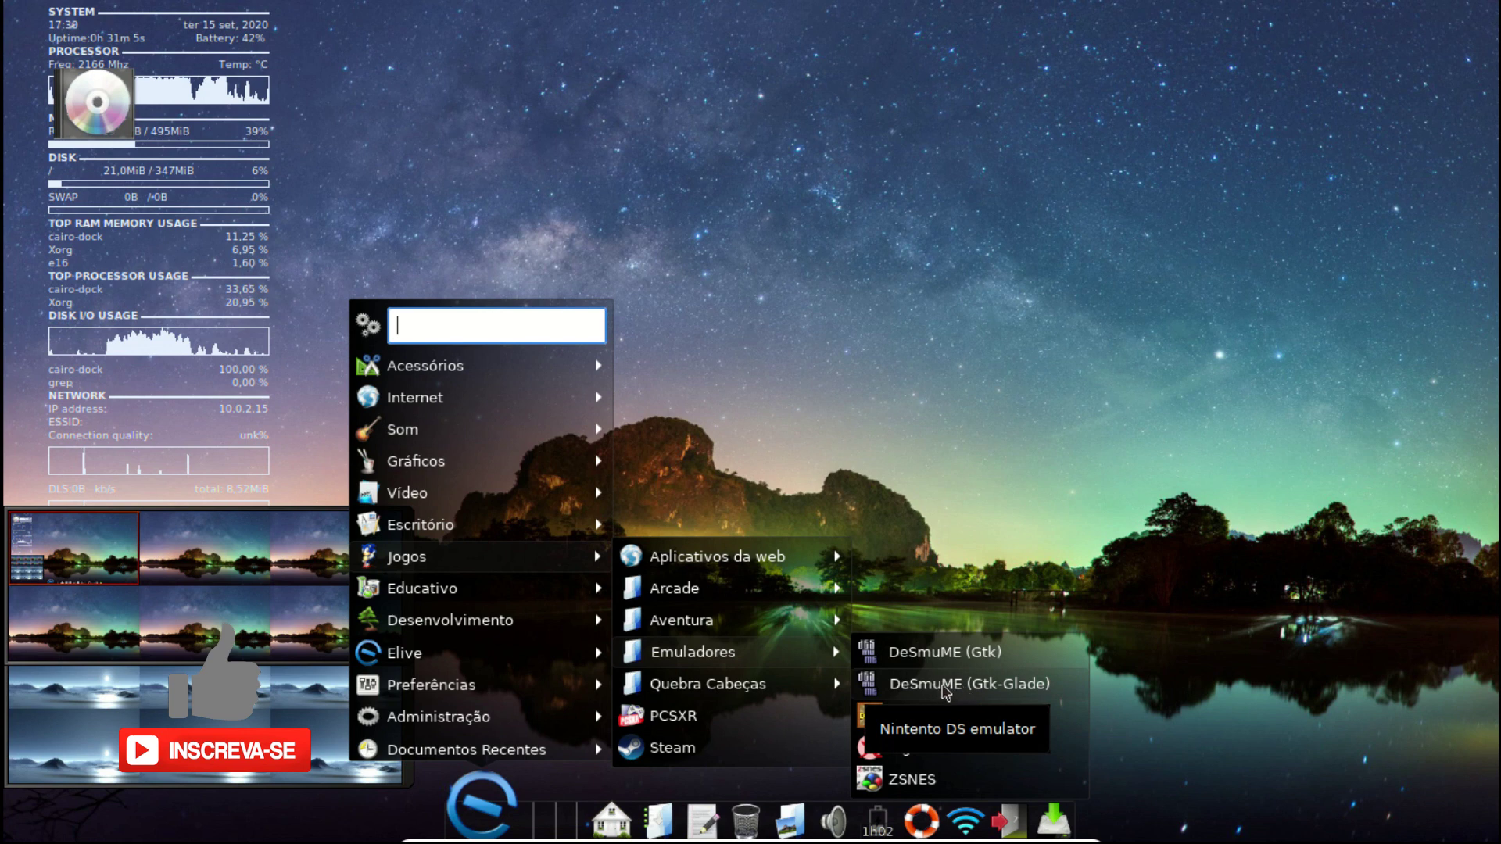
pyautogui.moveTo(810, 695)
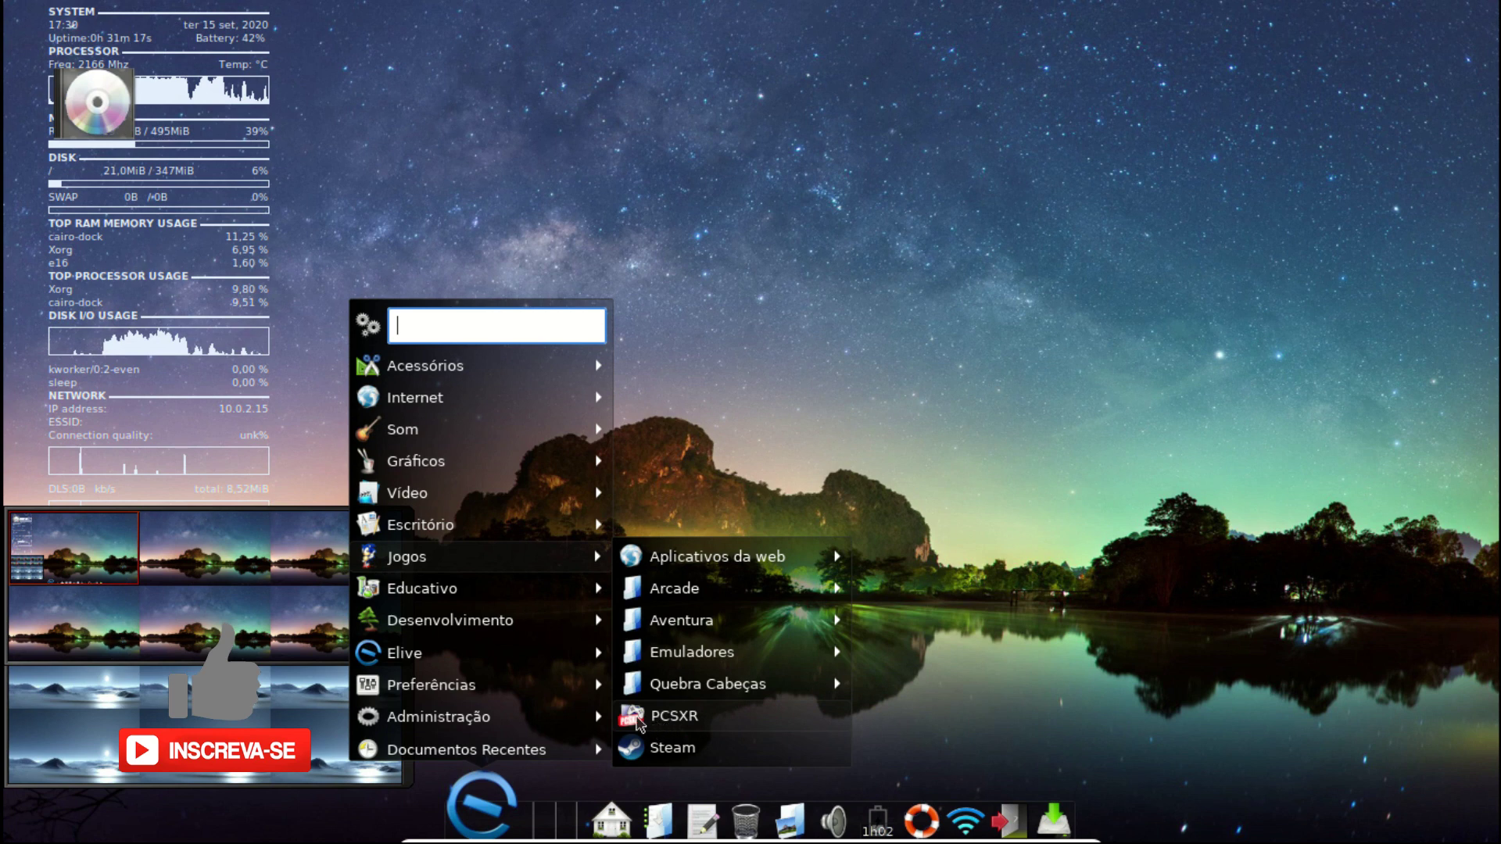
# Look over the applications in the Educativo, Desenvolvimento, Elive and Preferências categories.
pyautogui.moveTo(473, 598)
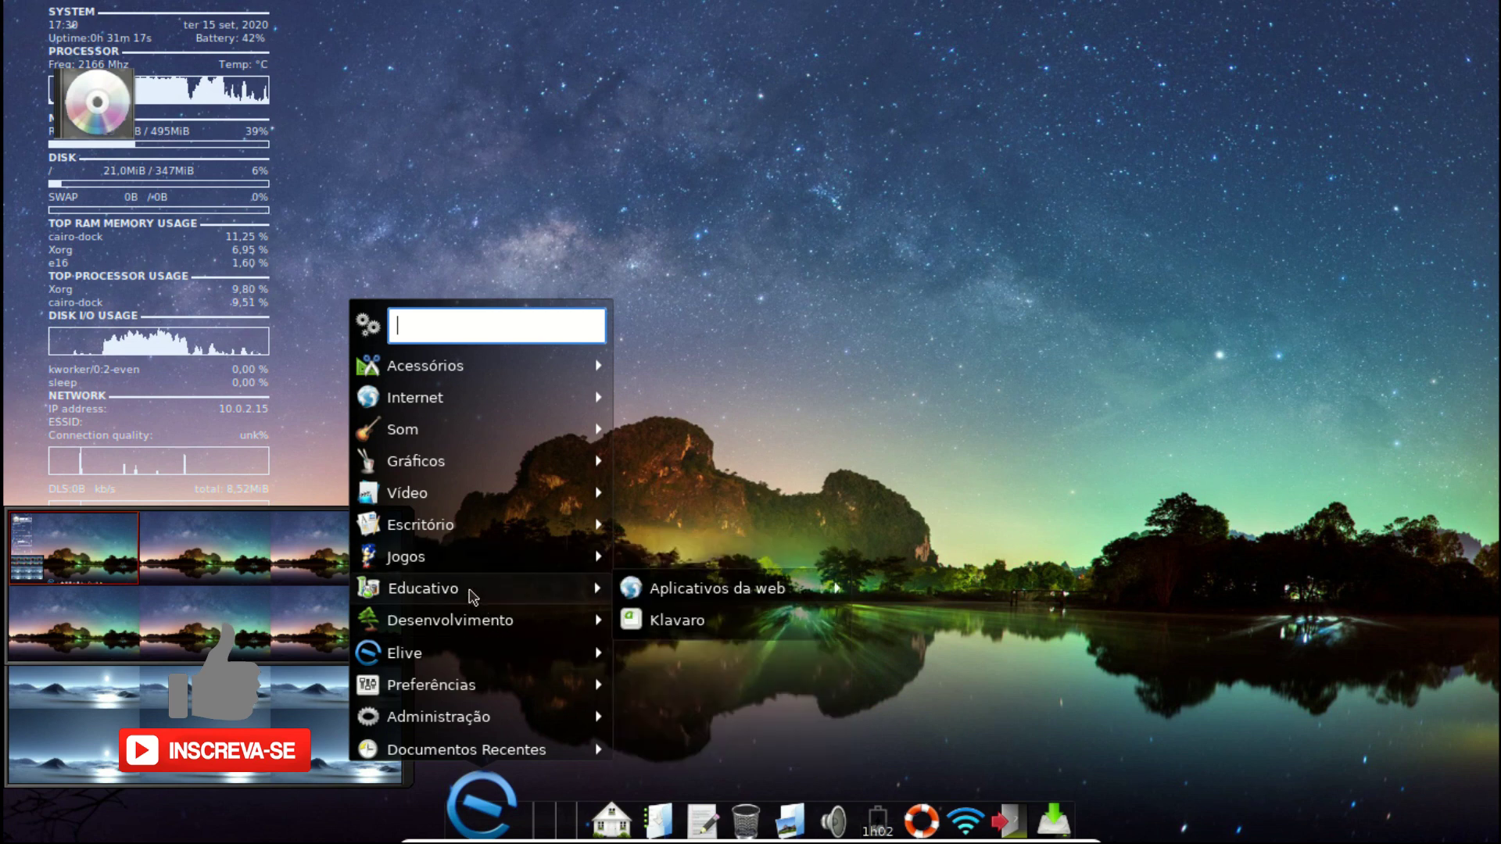
pyautogui.moveTo(646, 590)
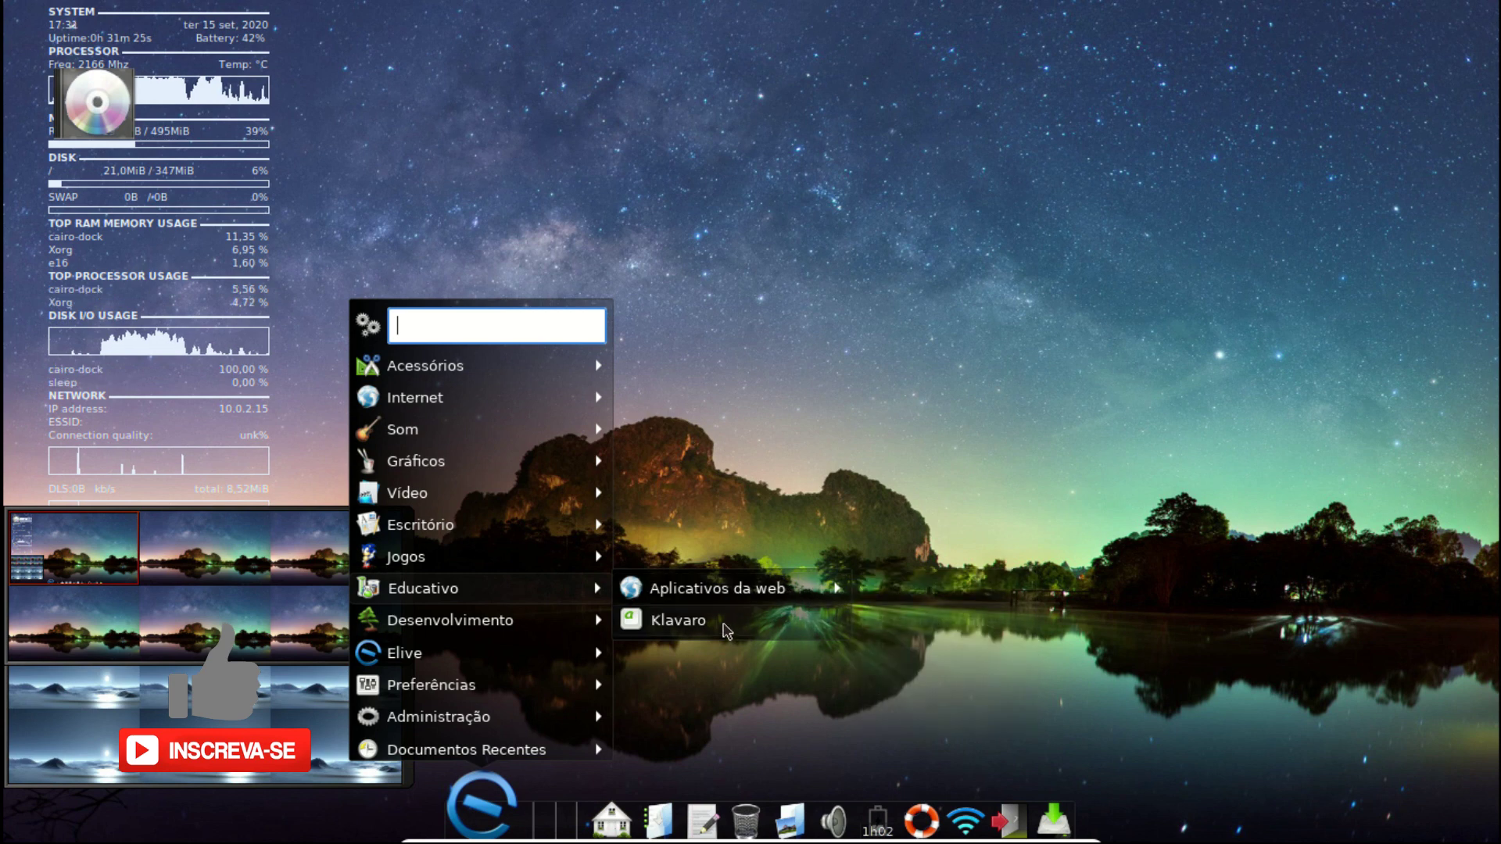
pyautogui.moveTo(571, 625)
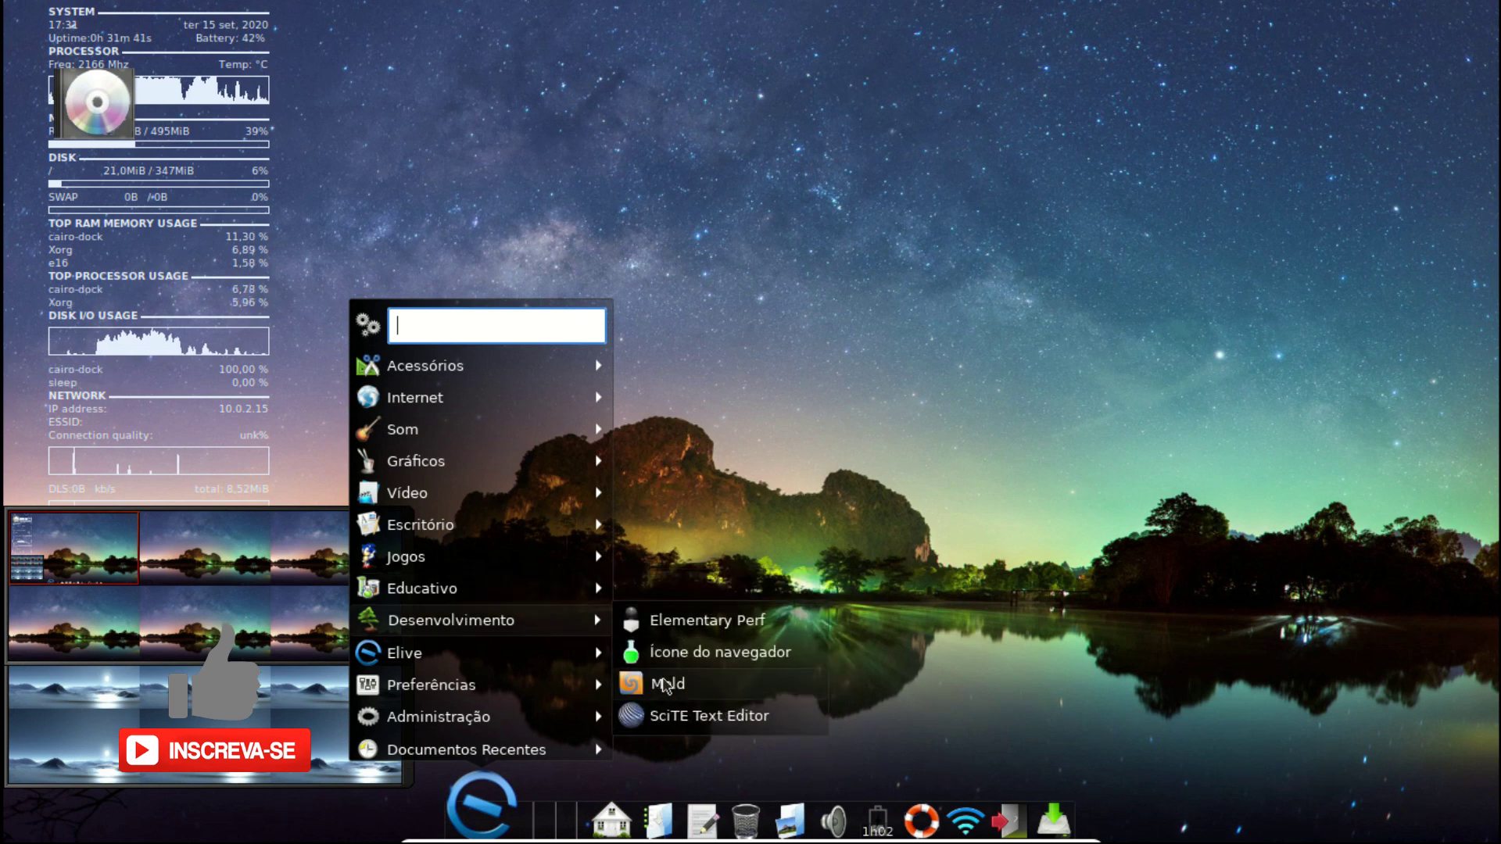
pyautogui.moveTo(512, 682)
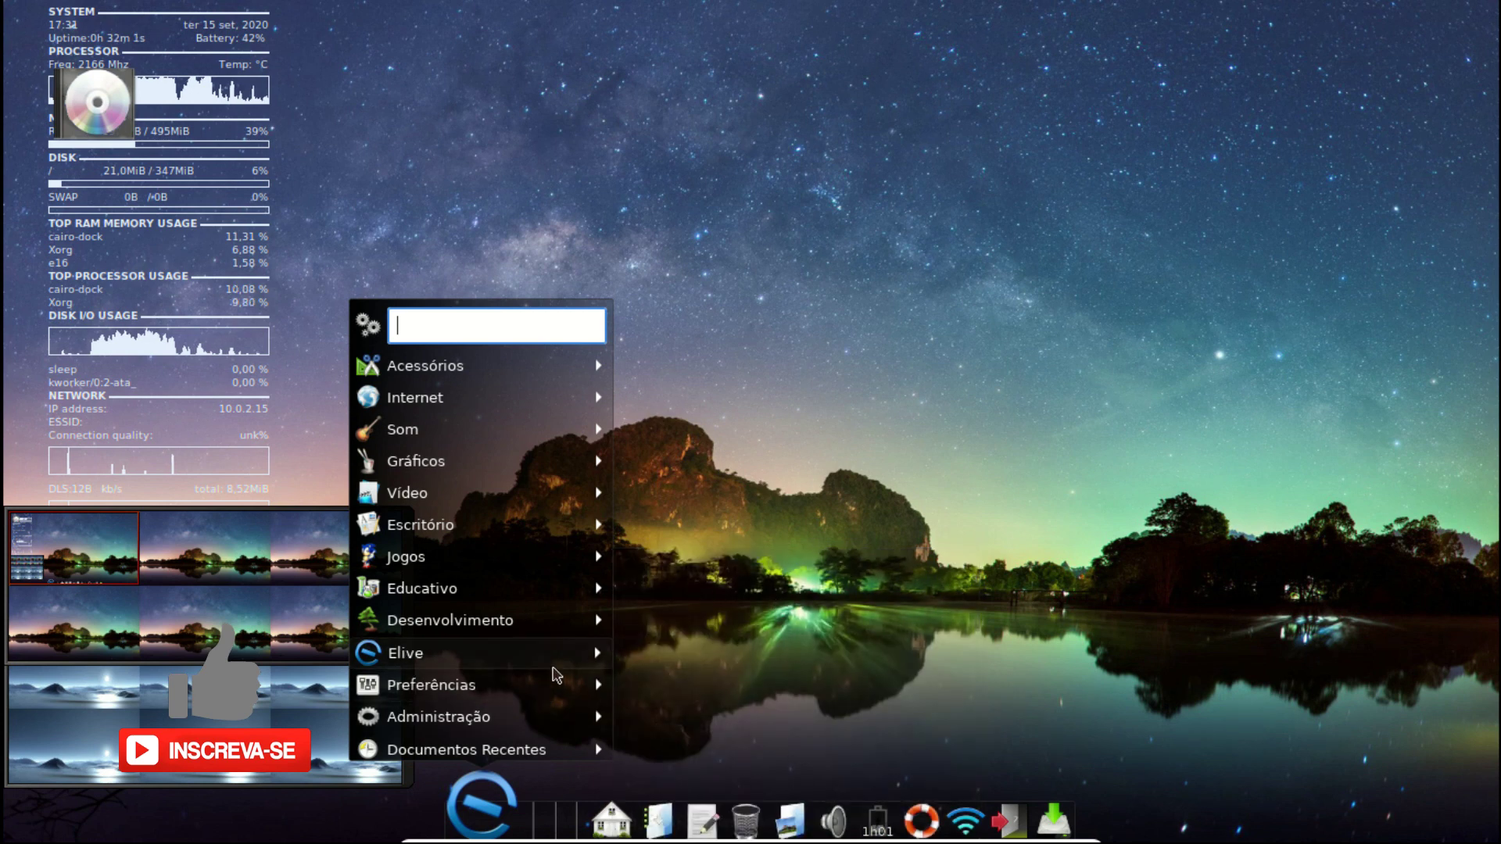
pyautogui.moveTo(556, 674)
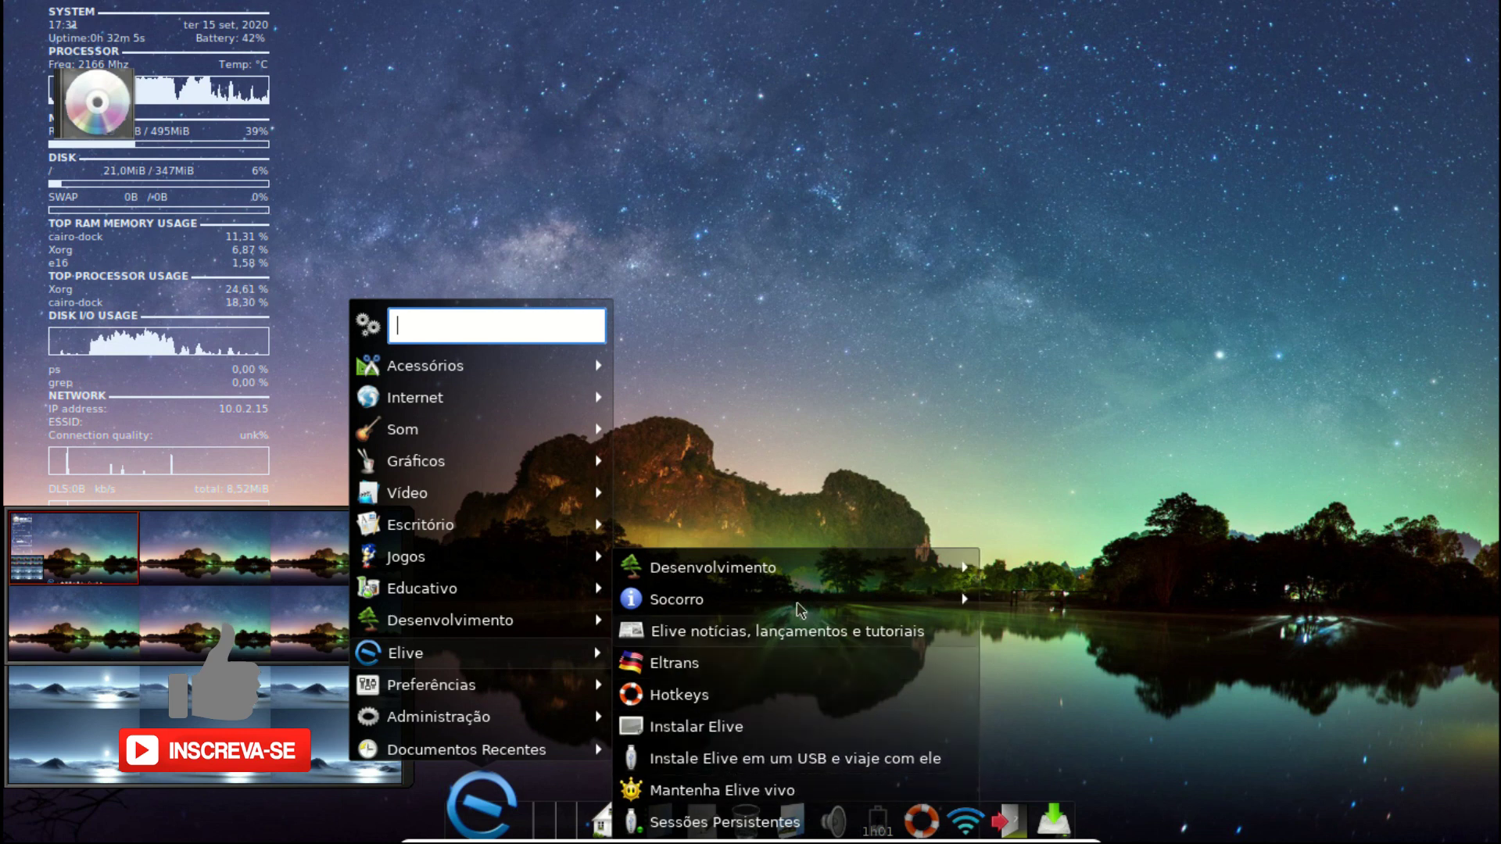
pyautogui.moveTo(433, 684)
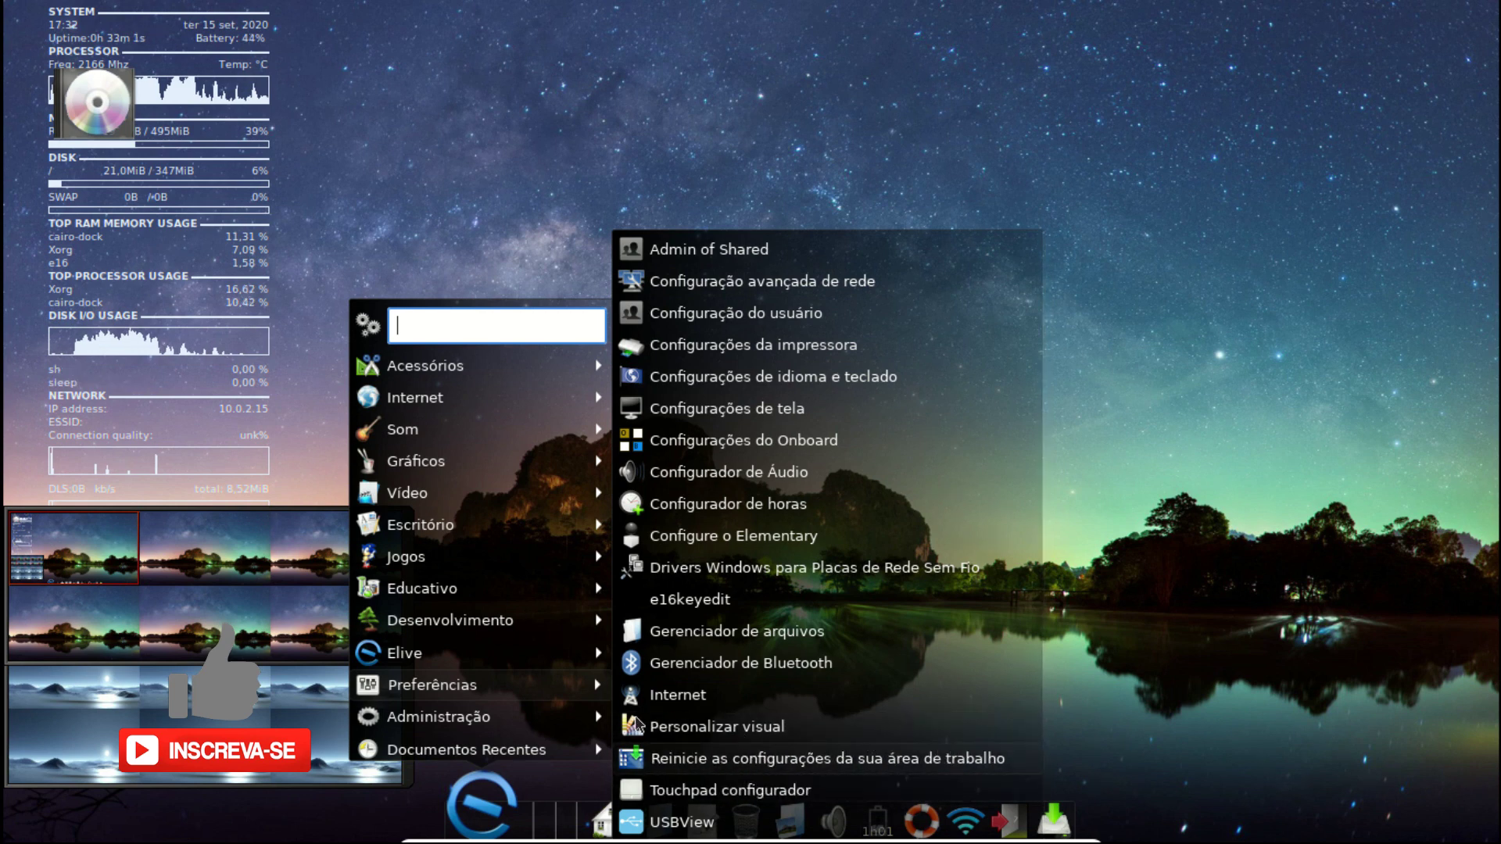
# Launch Synaptic Manager from the Administração applications and dismiss its quick introduction (Introdução rápida).
pyautogui.moveTo(518, 717)
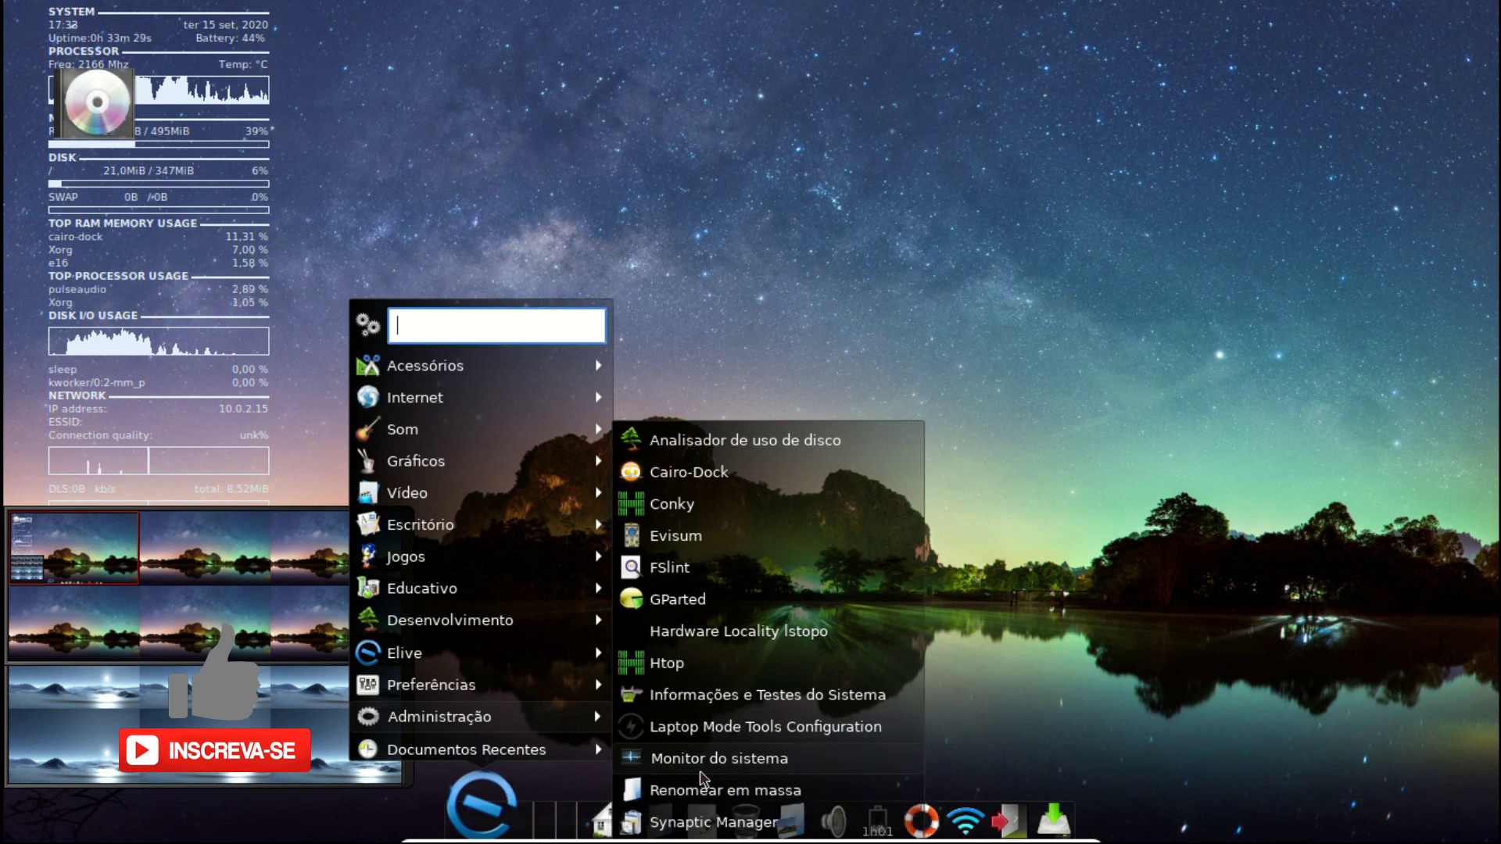
pyautogui.click(701, 820)
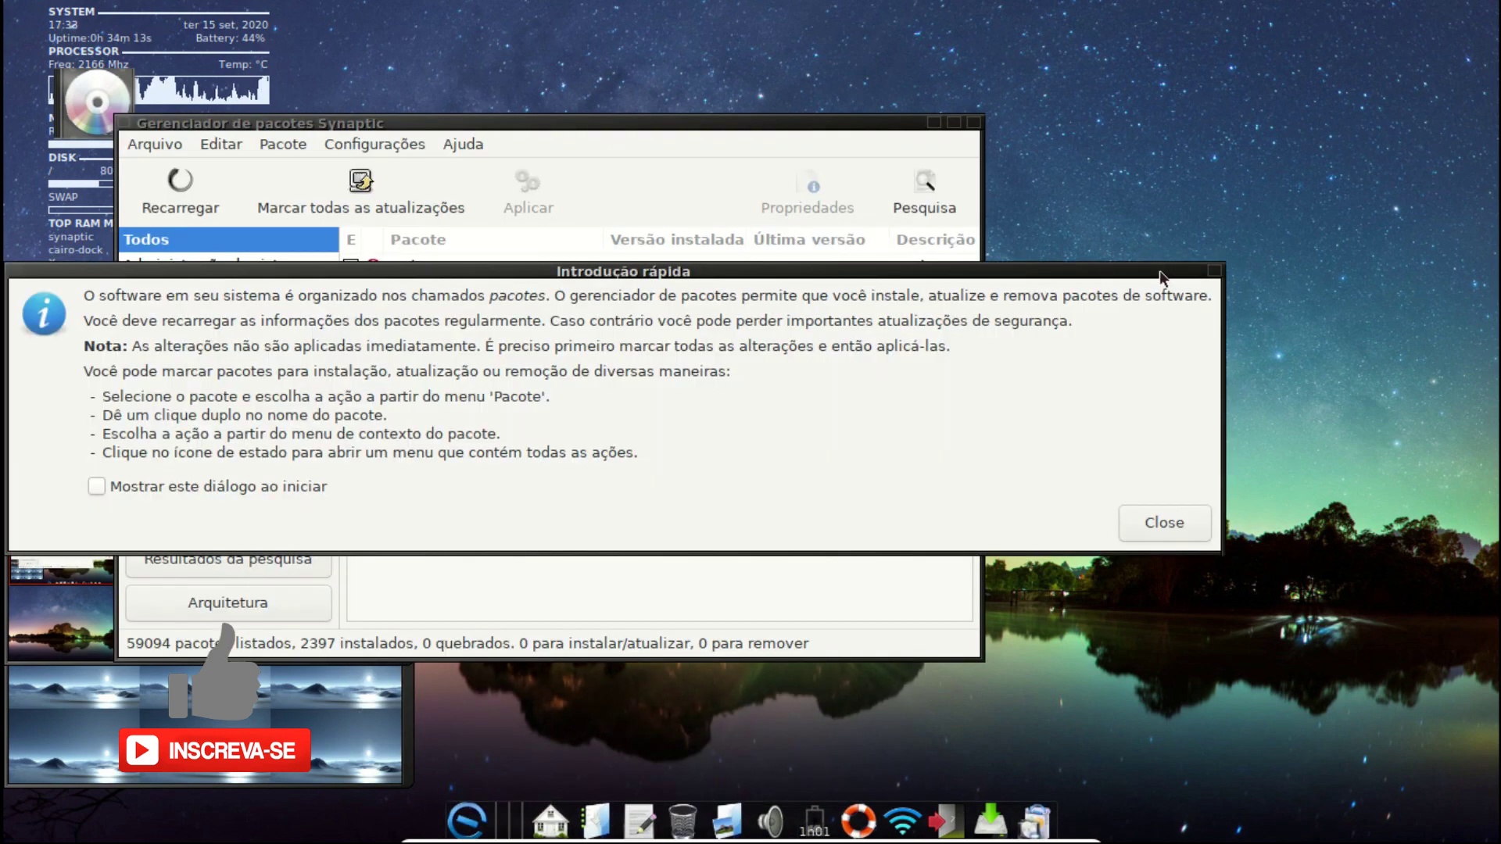
pyautogui.click(1181, 518)
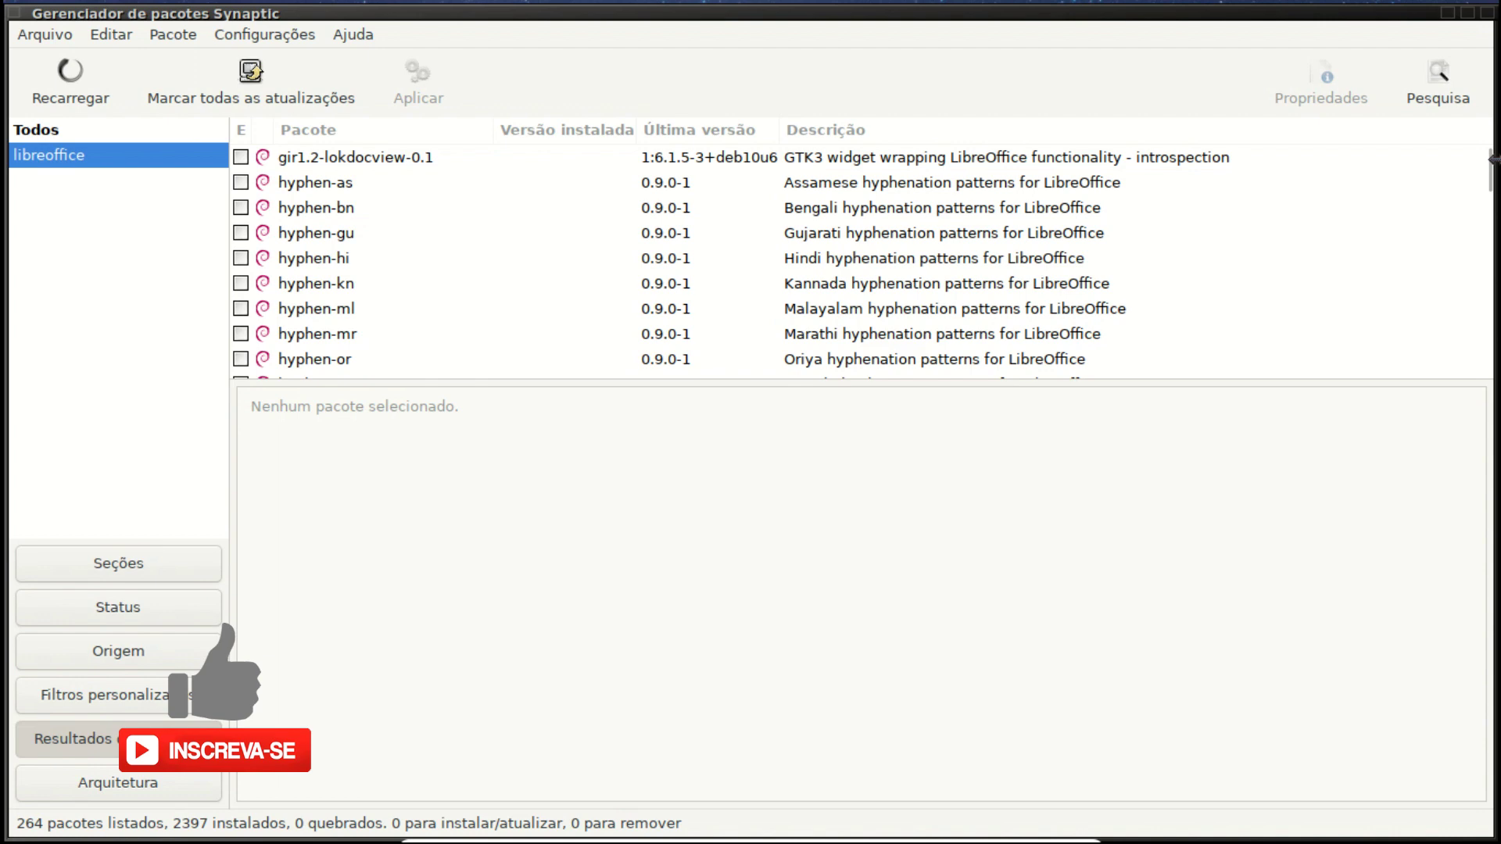
# Browse the libreoffice packages in the search results down to the mythes thesaurus packages, and close the package manager.
pyautogui.moveTo(1494, 202); pyautogui.dragTo(1484, 221)
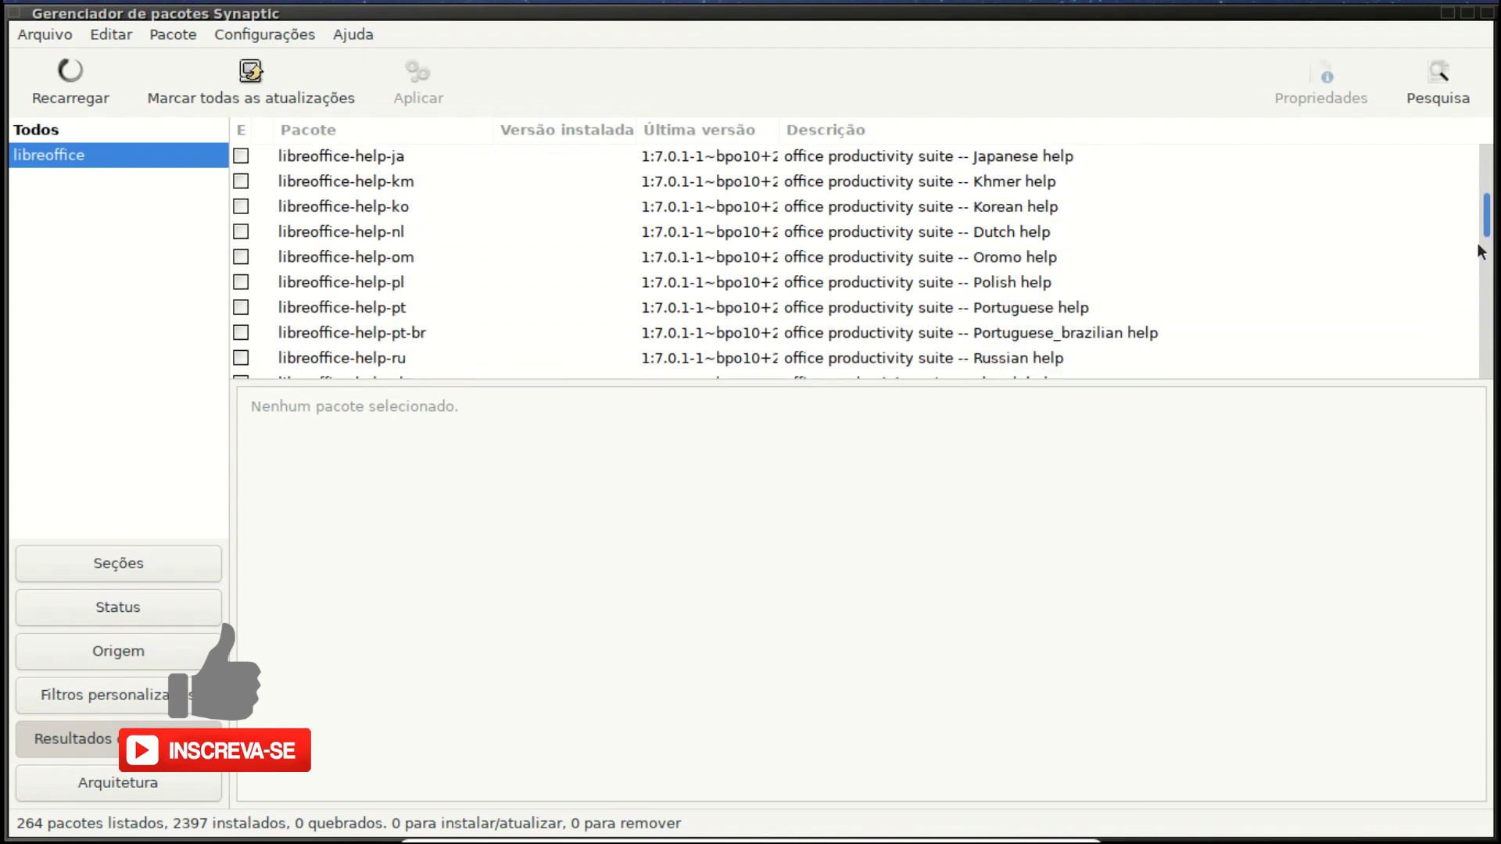
pyautogui.moveTo(1479, 250); pyautogui.dragTo(1464, 339)
pyautogui.click(1464, 336)
pyautogui.keyDown('shift'); pyautogui.click(1465, 288); pyautogui.keyUp('shift')
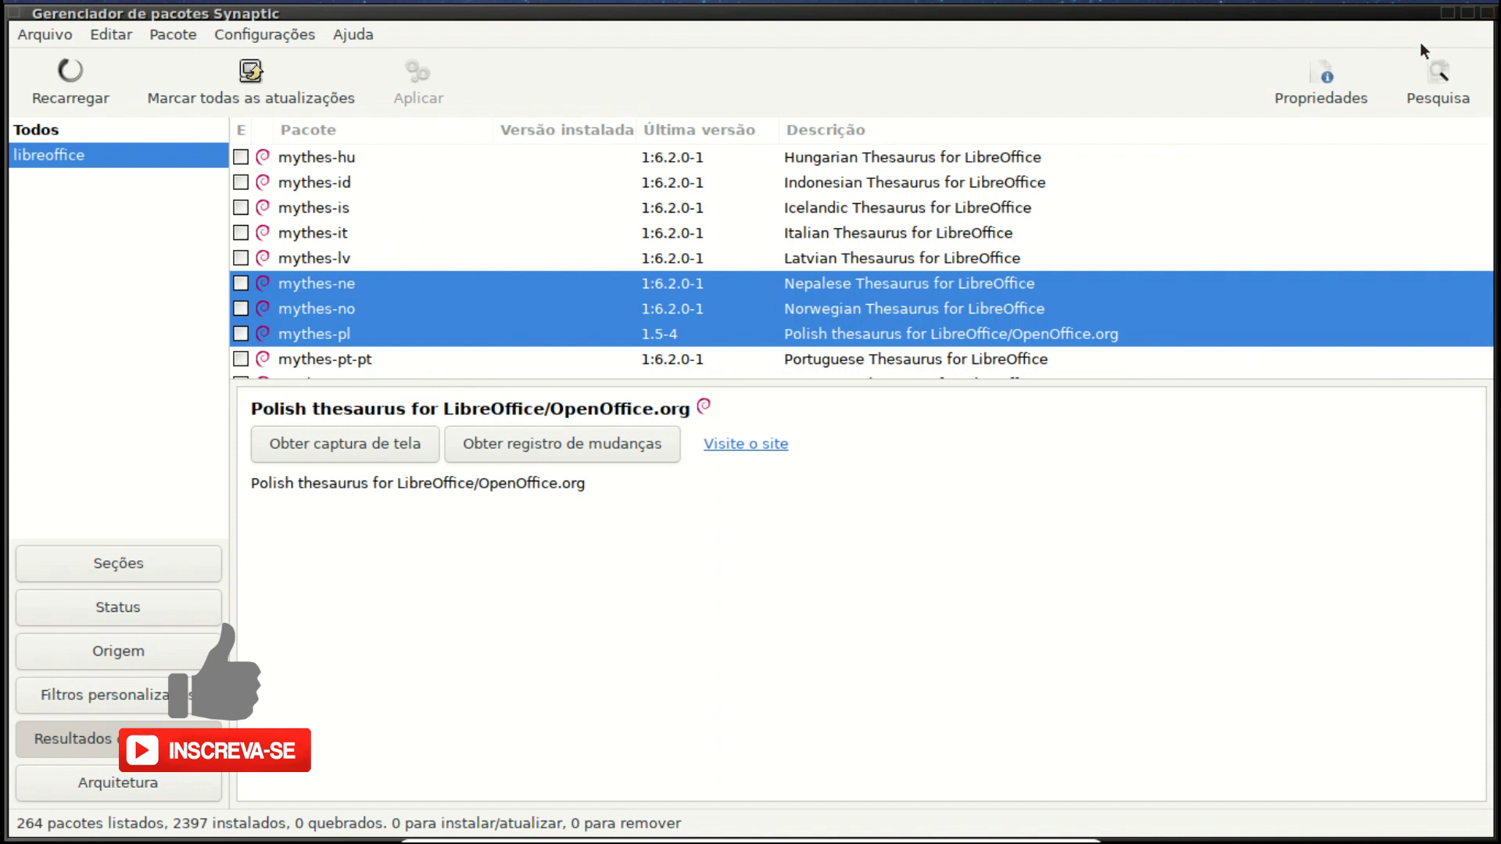
pyautogui.hotkey('ctrl', 'q')
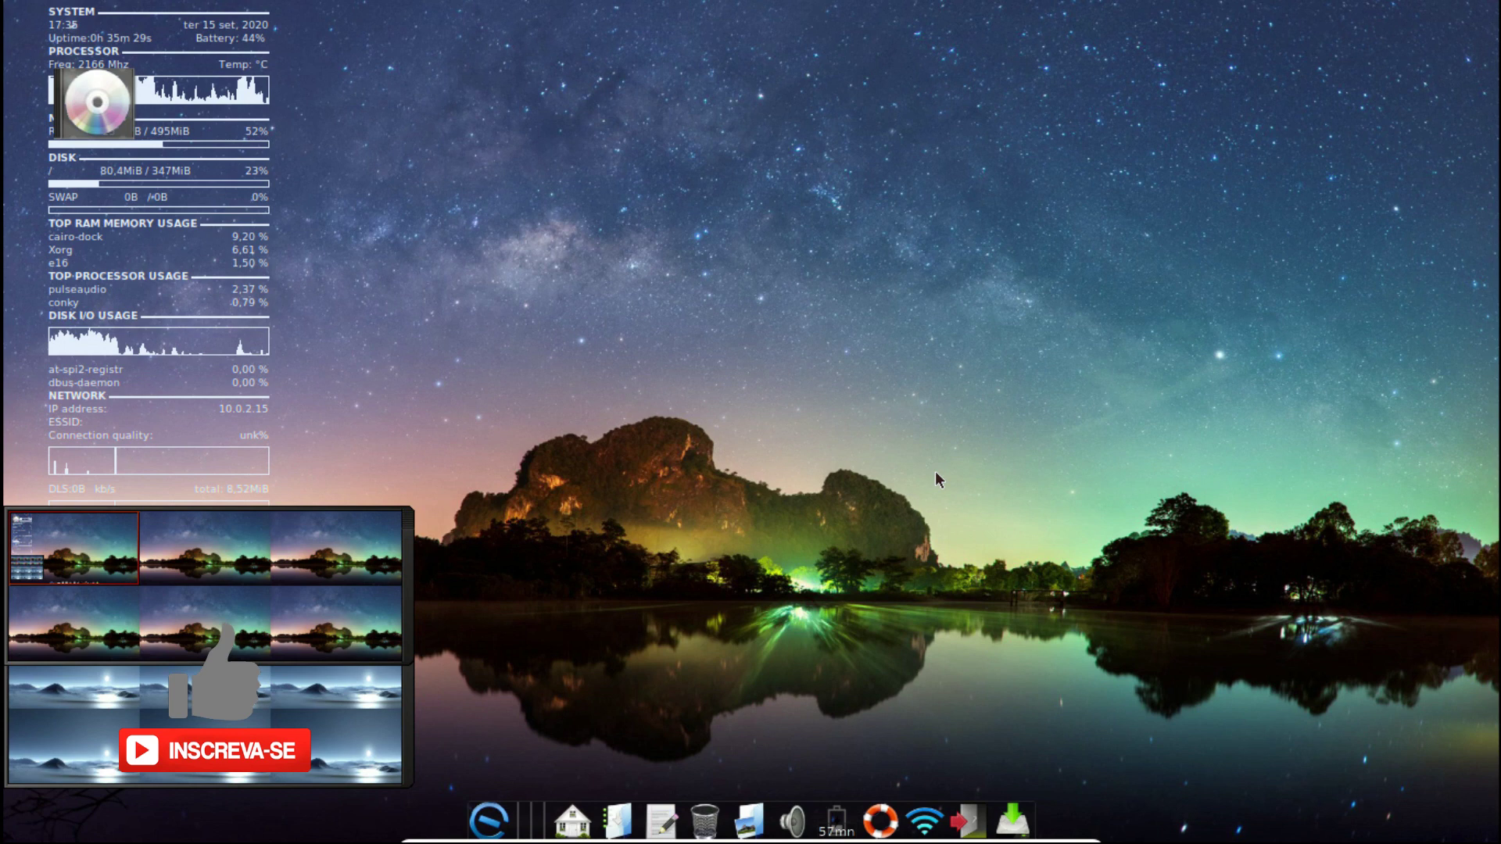
# View the Documentos Recentes and Preferências entries of the applications menu and dismiss it.
pyautogui.click(490, 827)
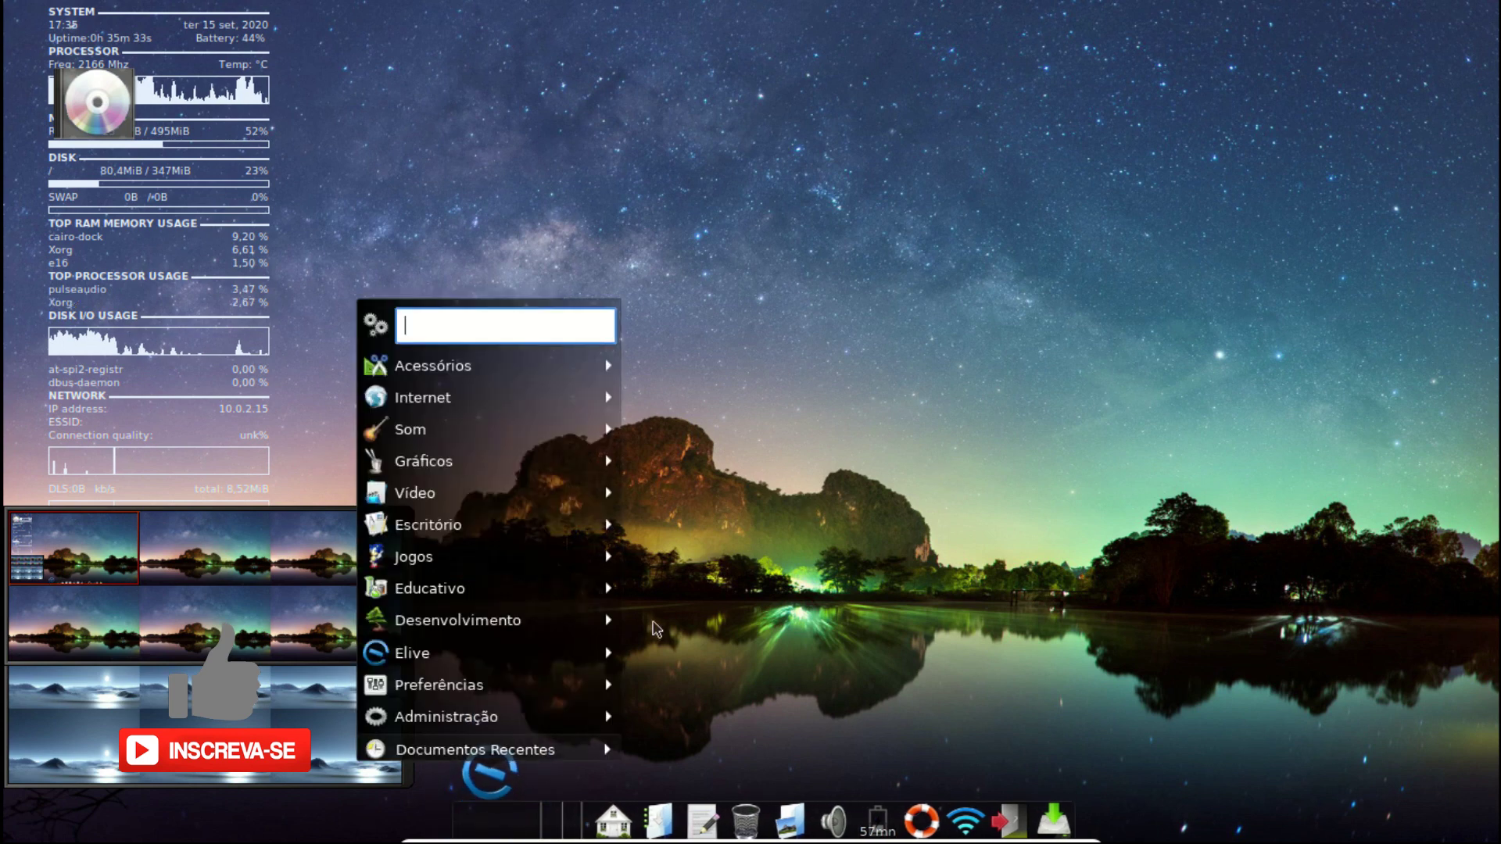
pyautogui.moveTo(588, 747)
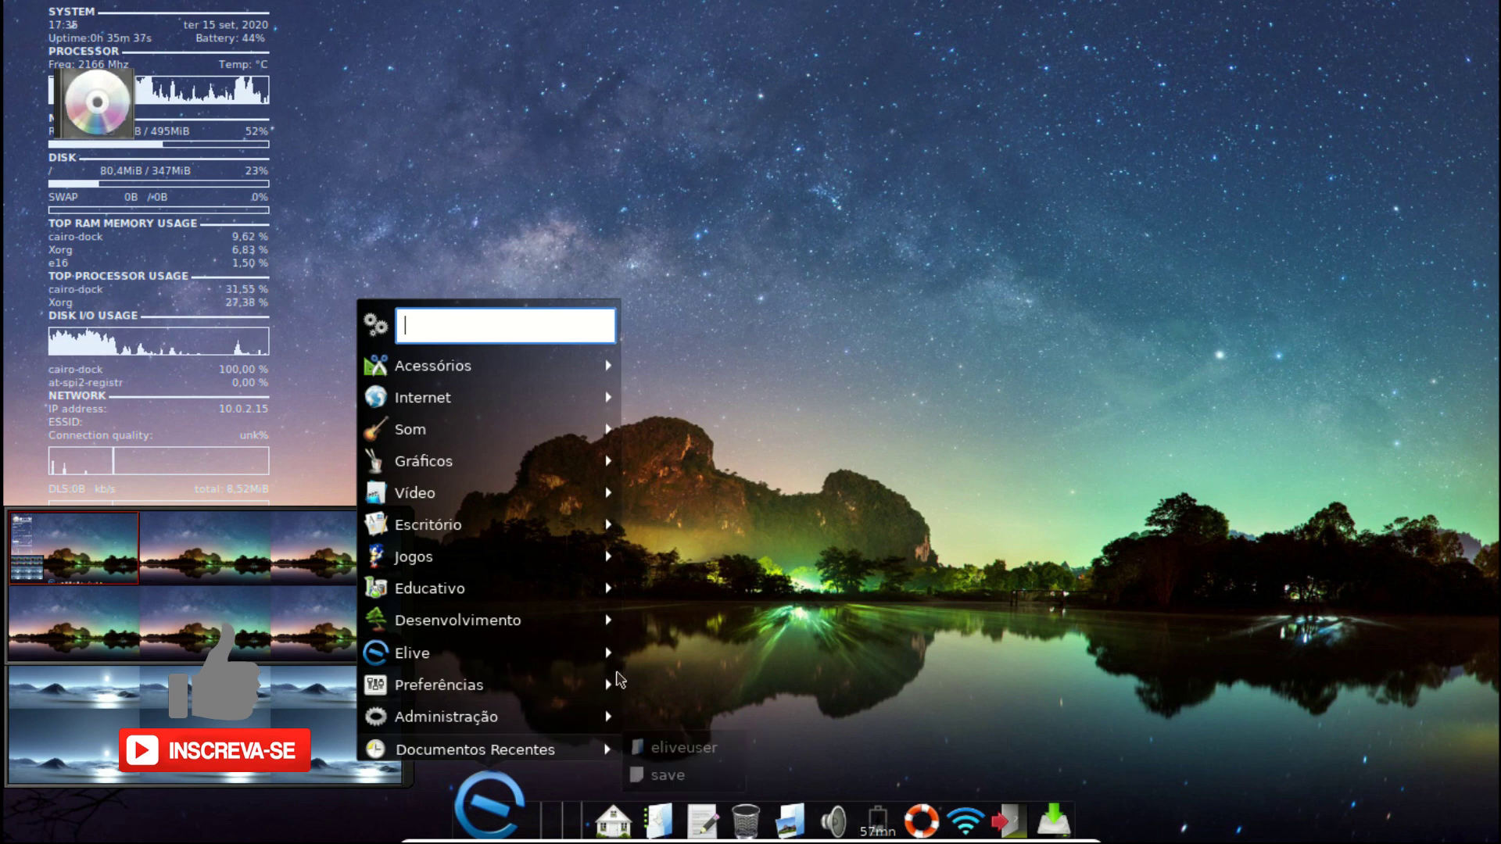
pyautogui.moveTo(611, 683)
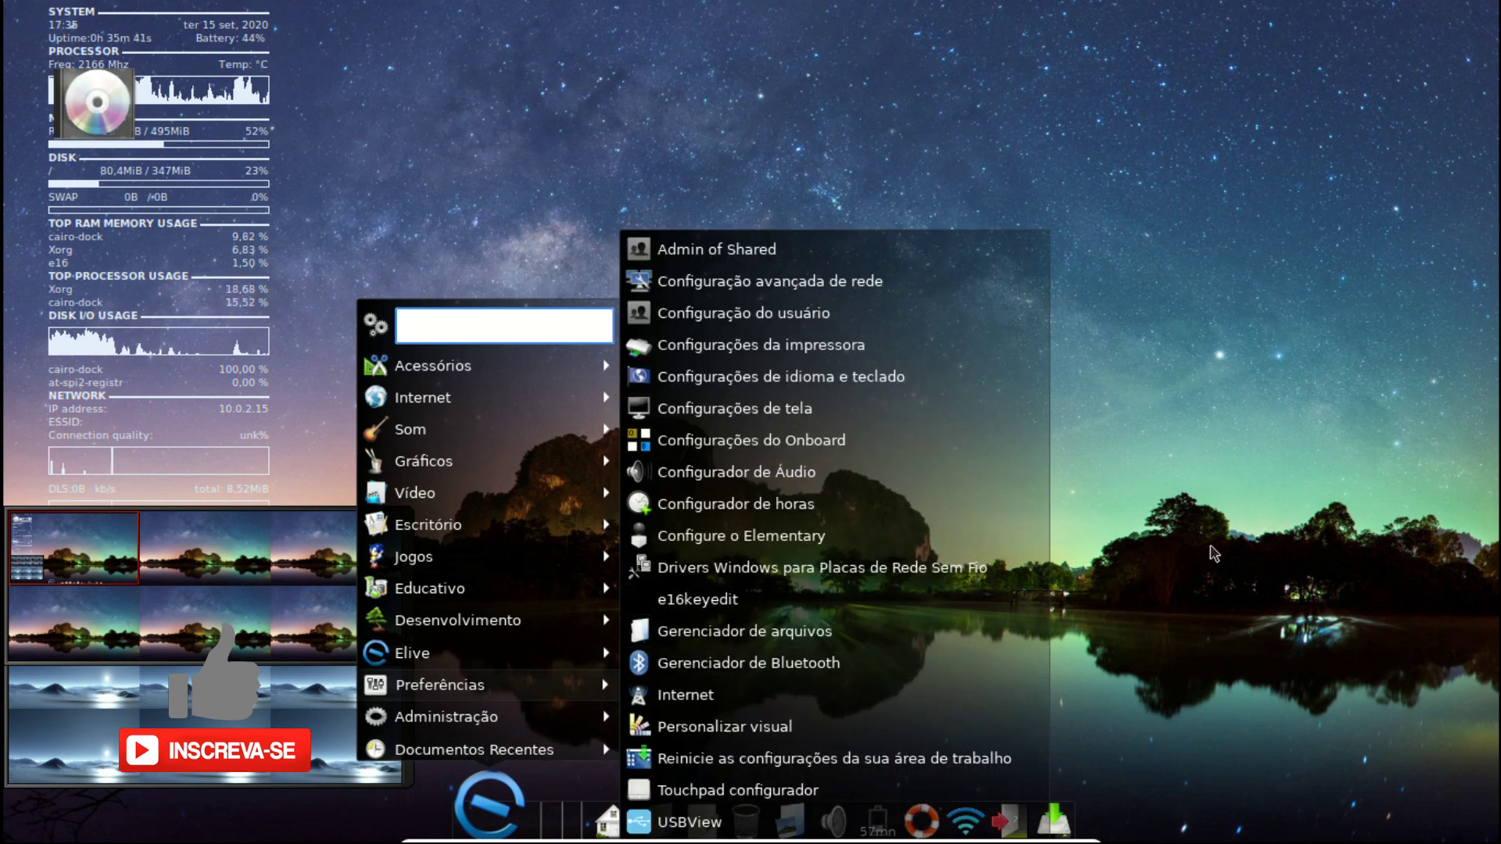
pyautogui.press('Escape')
# Look over the Audio applications in the Elive Menu and the Área de Trabalho operations in the desktop's Definições menu, dismissing both.
pyautogui.click(994, 472)
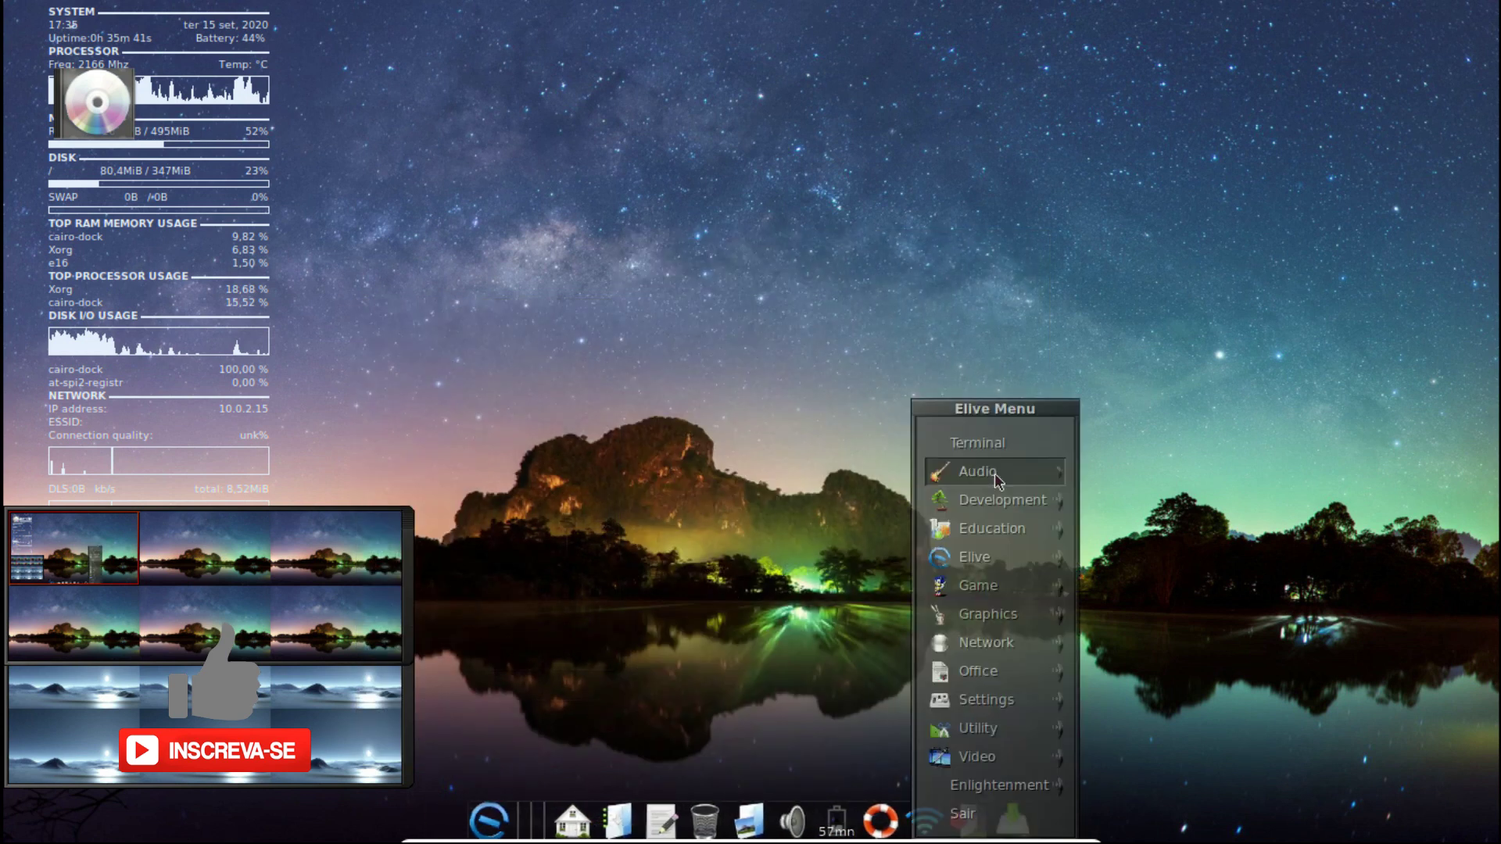
pyautogui.moveTo(995, 472)
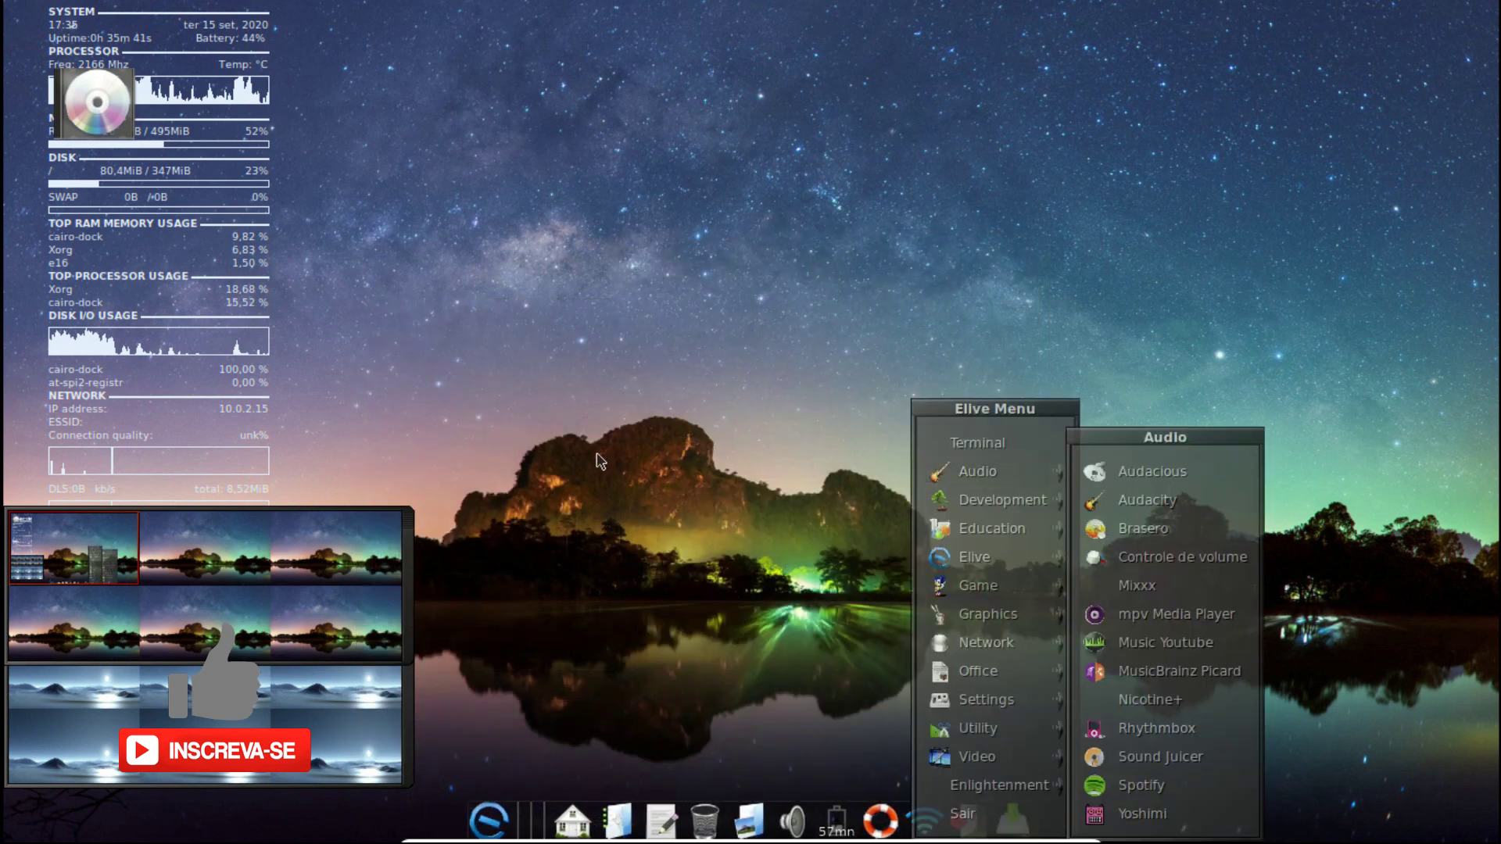
pyautogui.click(512, 701)
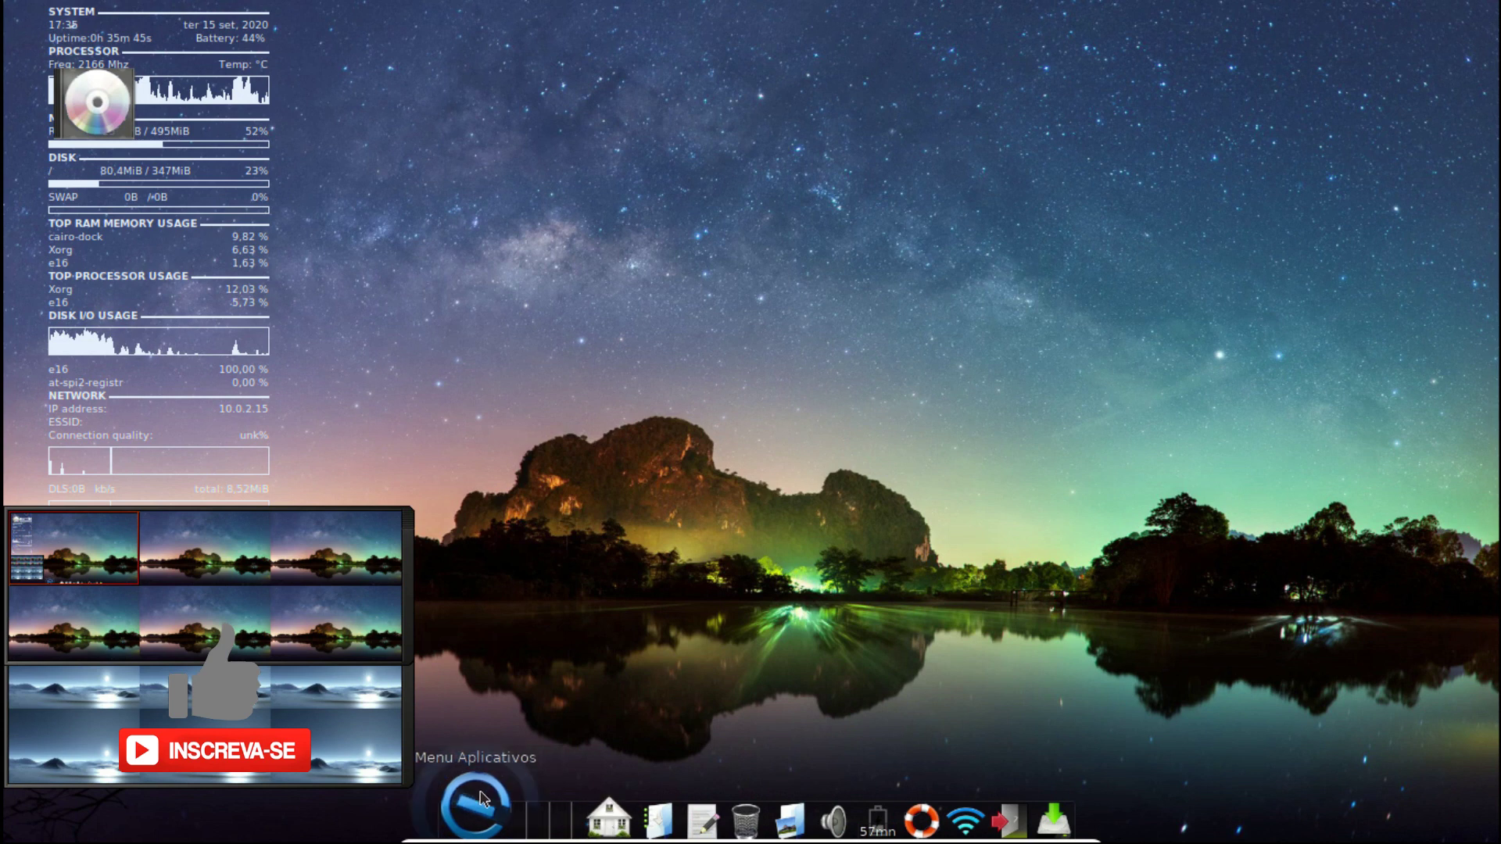
pyautogui.rightClick(678, 539)
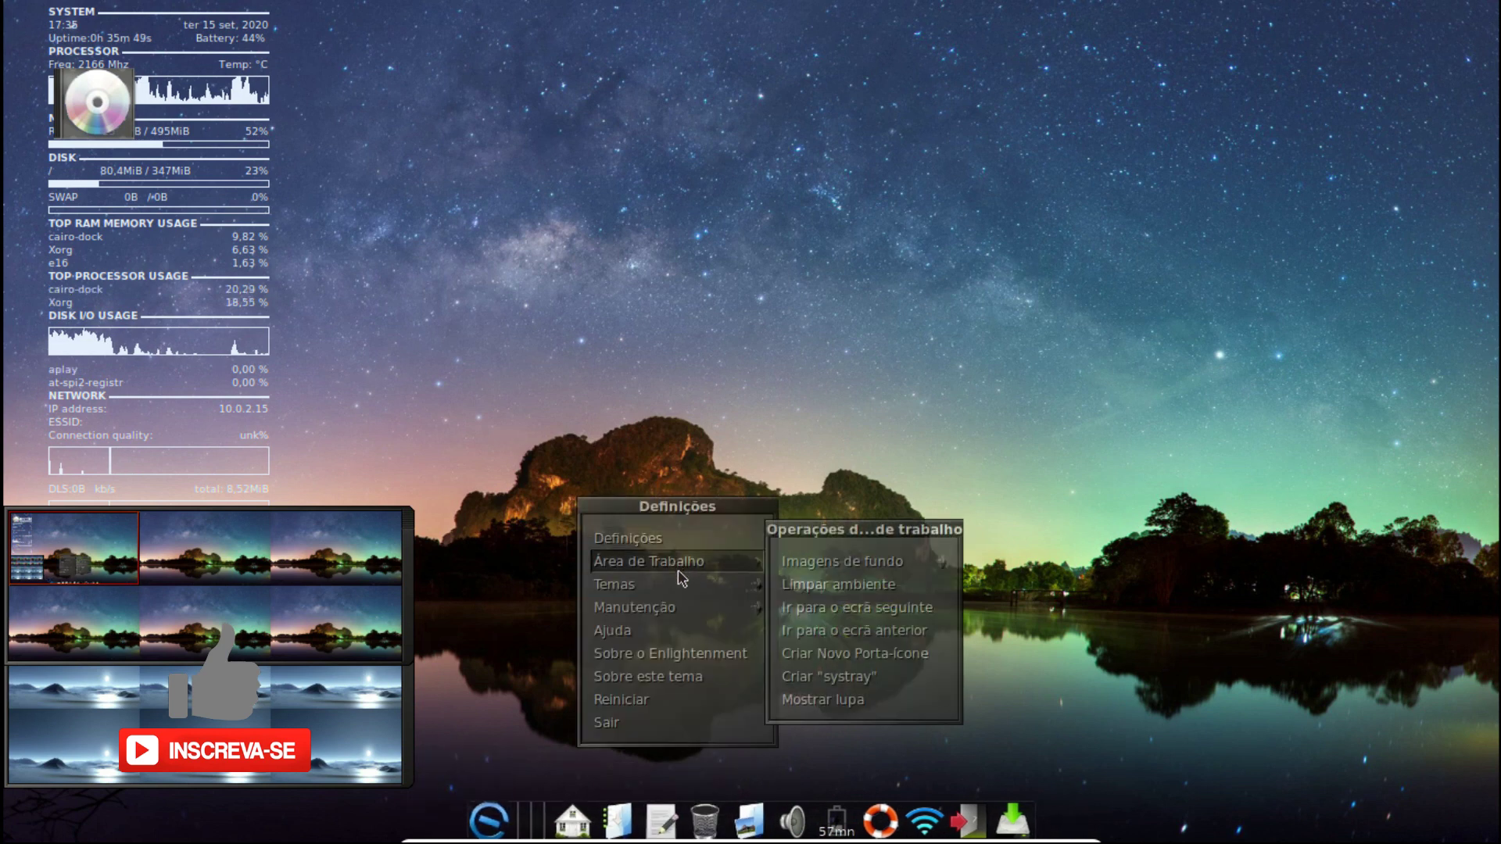
pyautogui.click(623, 309)
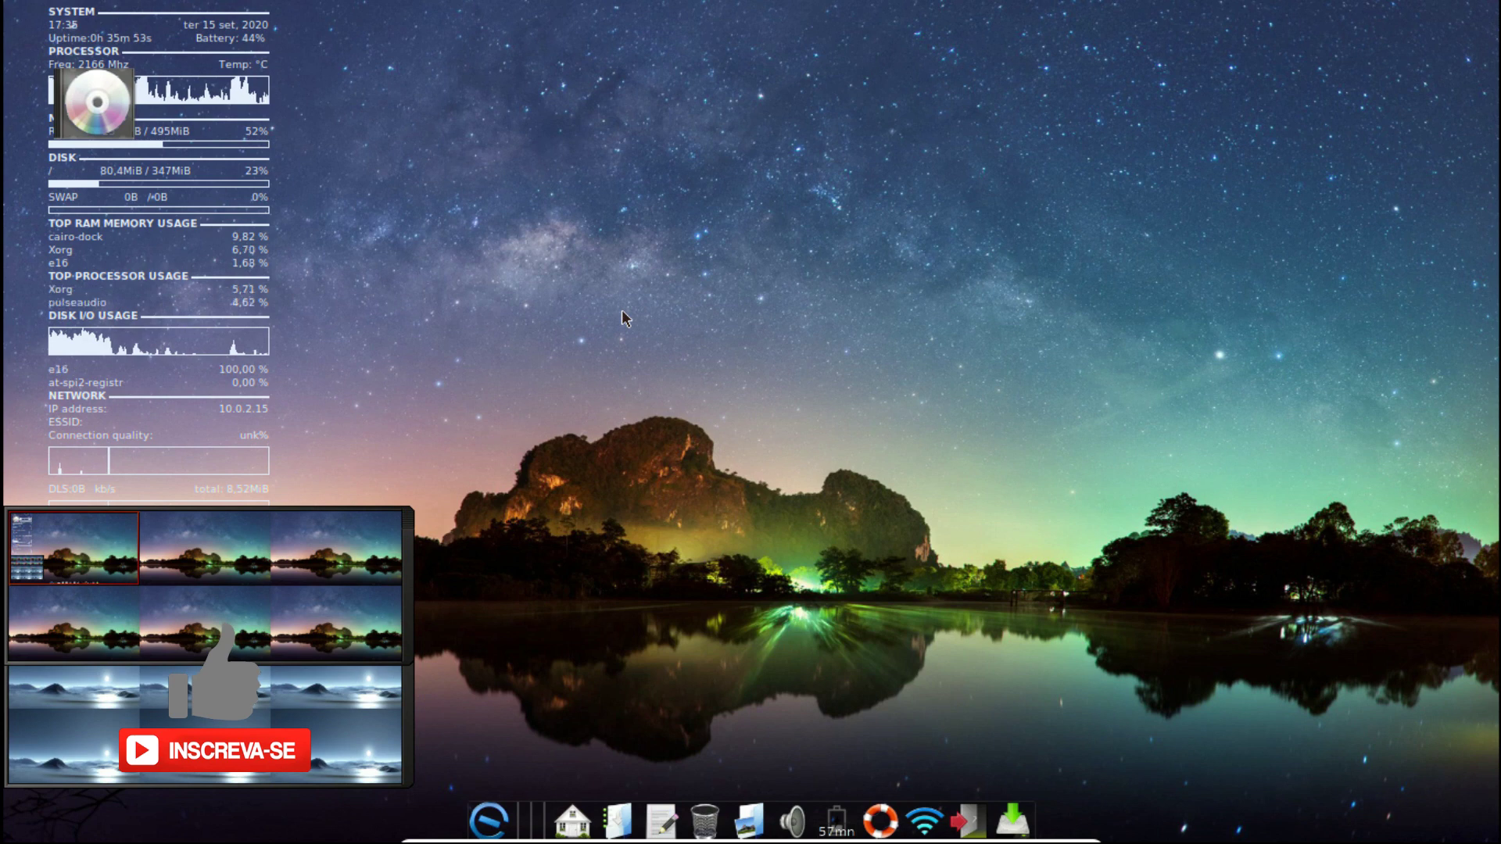
# Apply the RetroWave theme to the Enlightenment desktop.
pyautogui.rightClick(623, 313)
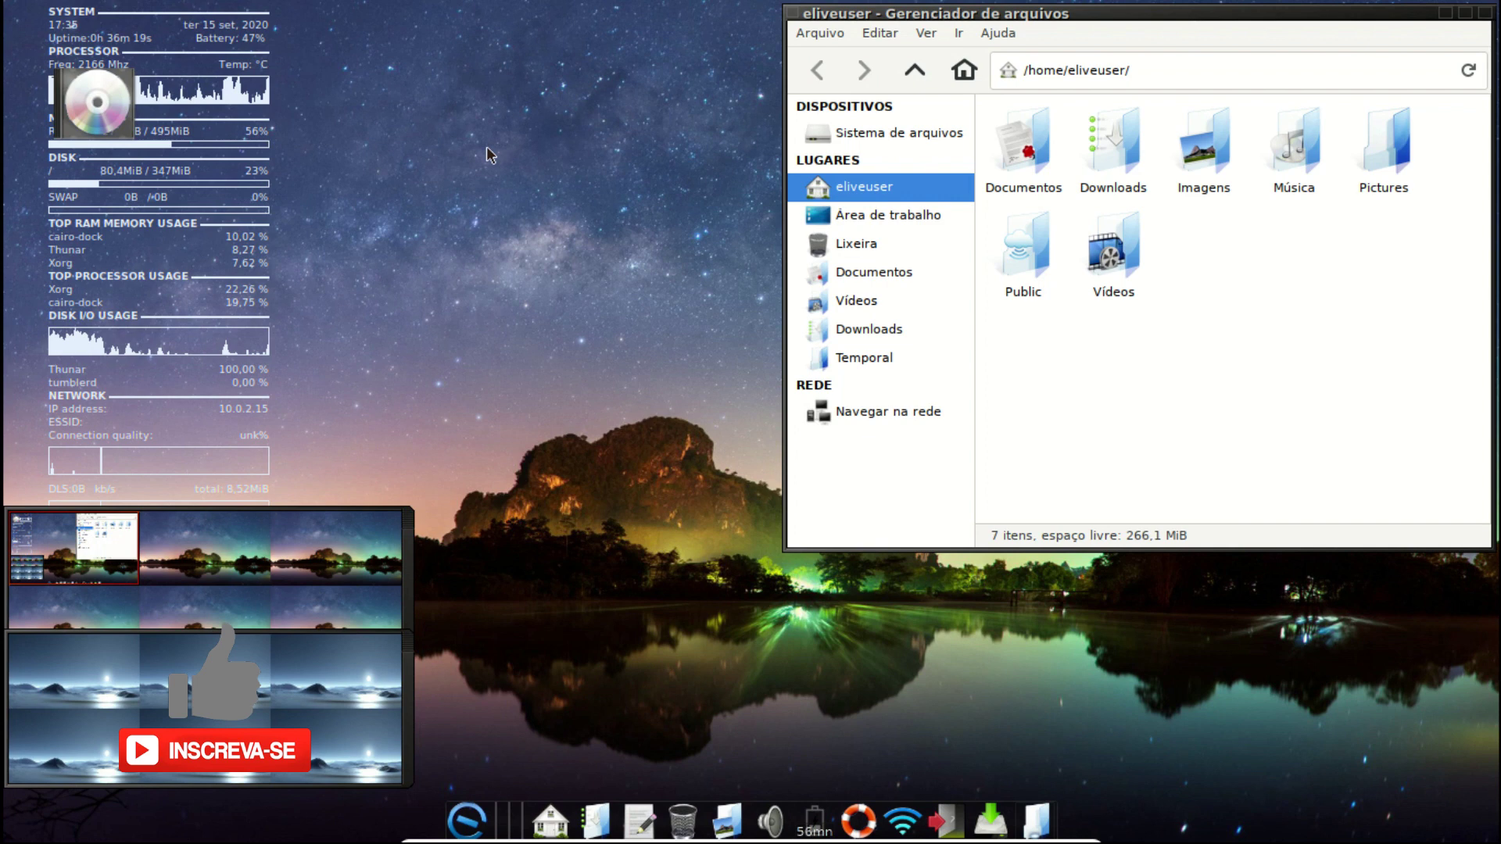
pyautogui.rightClick(489, 154)
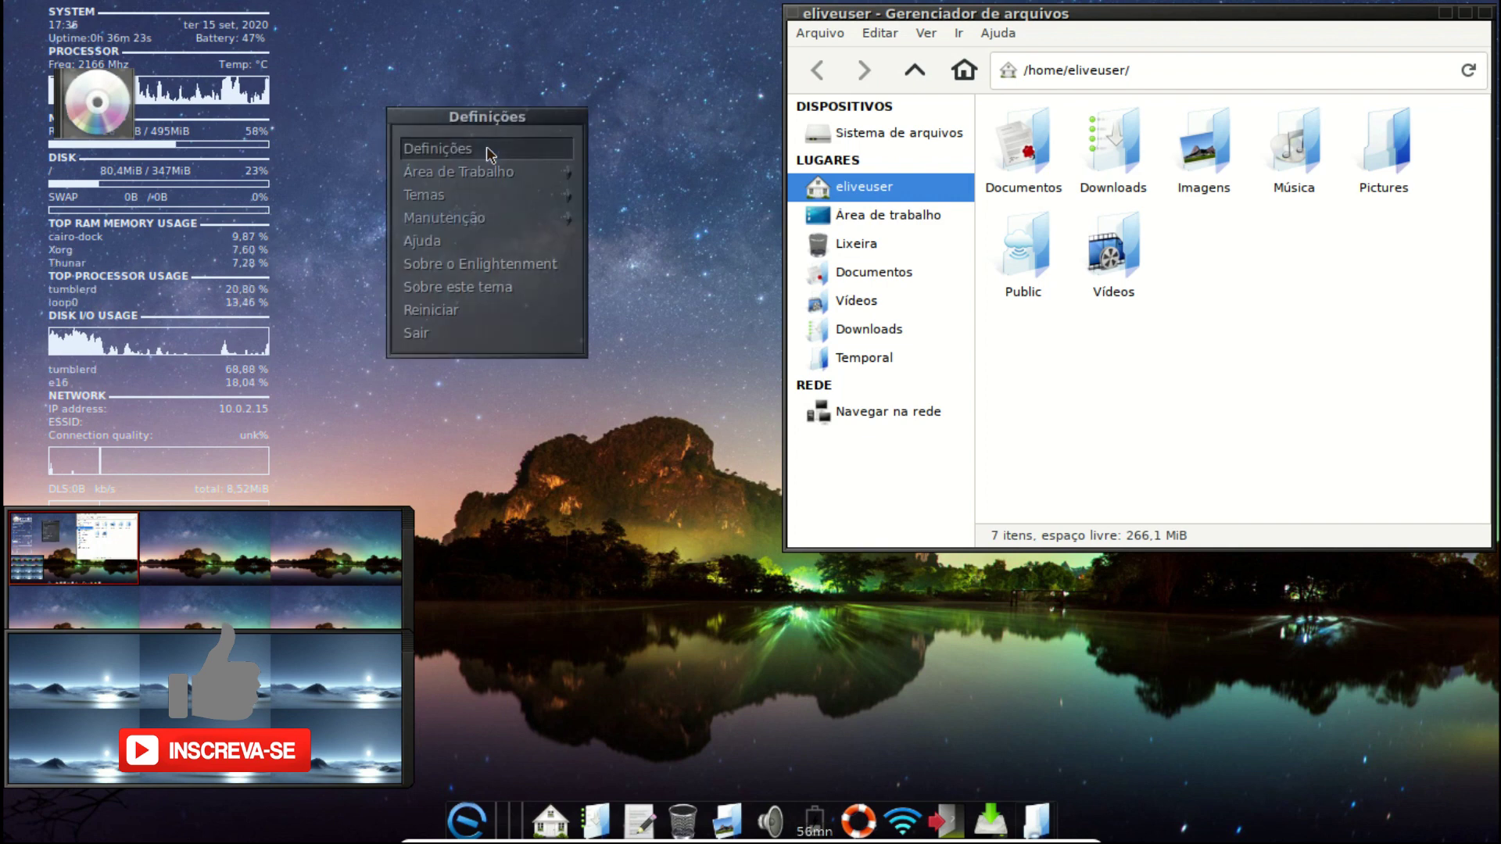
pyautogui.moveTo(486, 200)
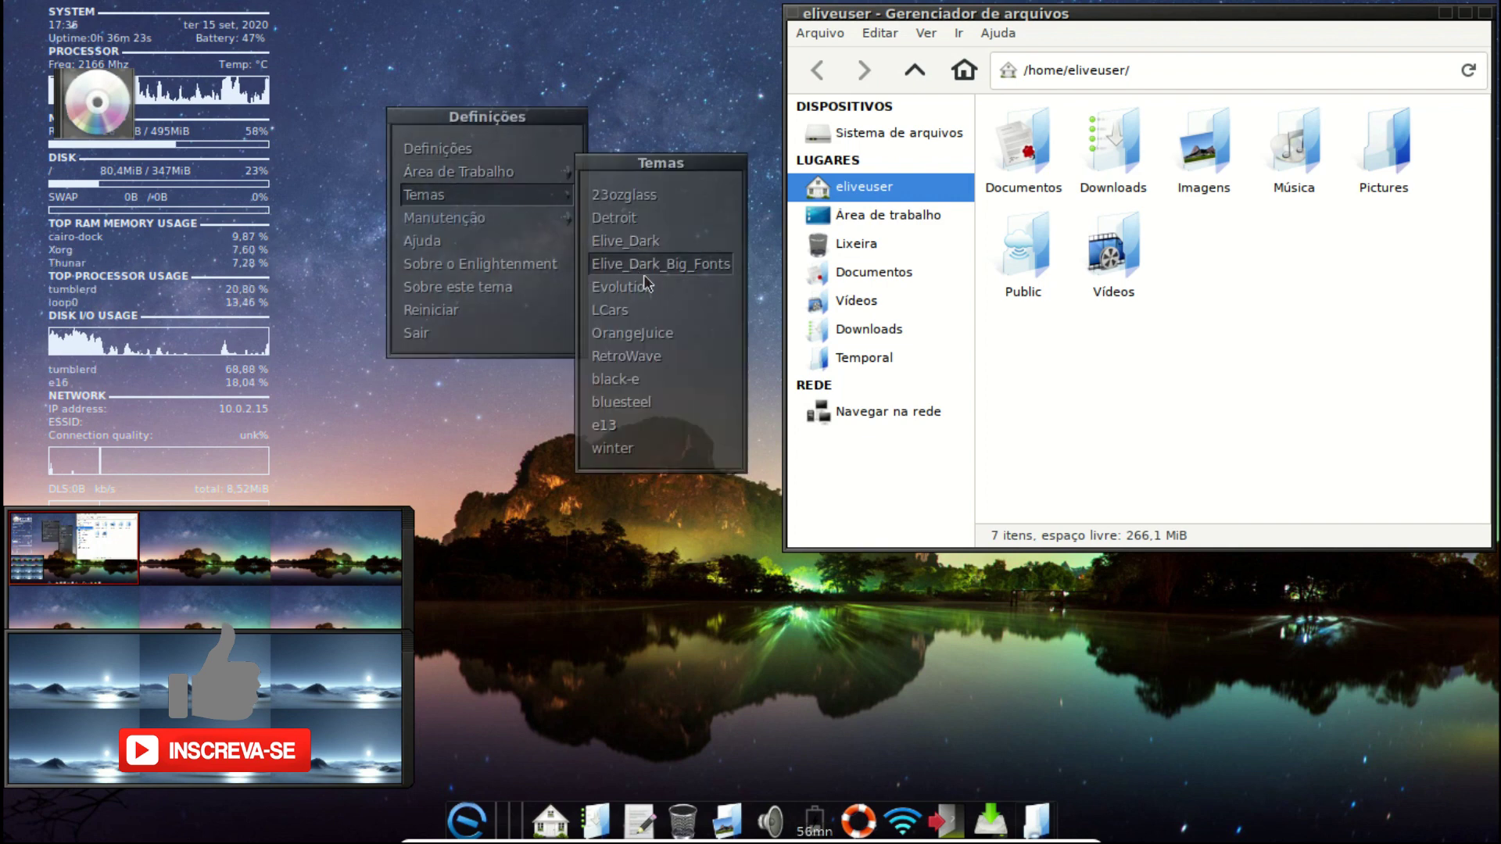
pyautogui.click(608, 358)
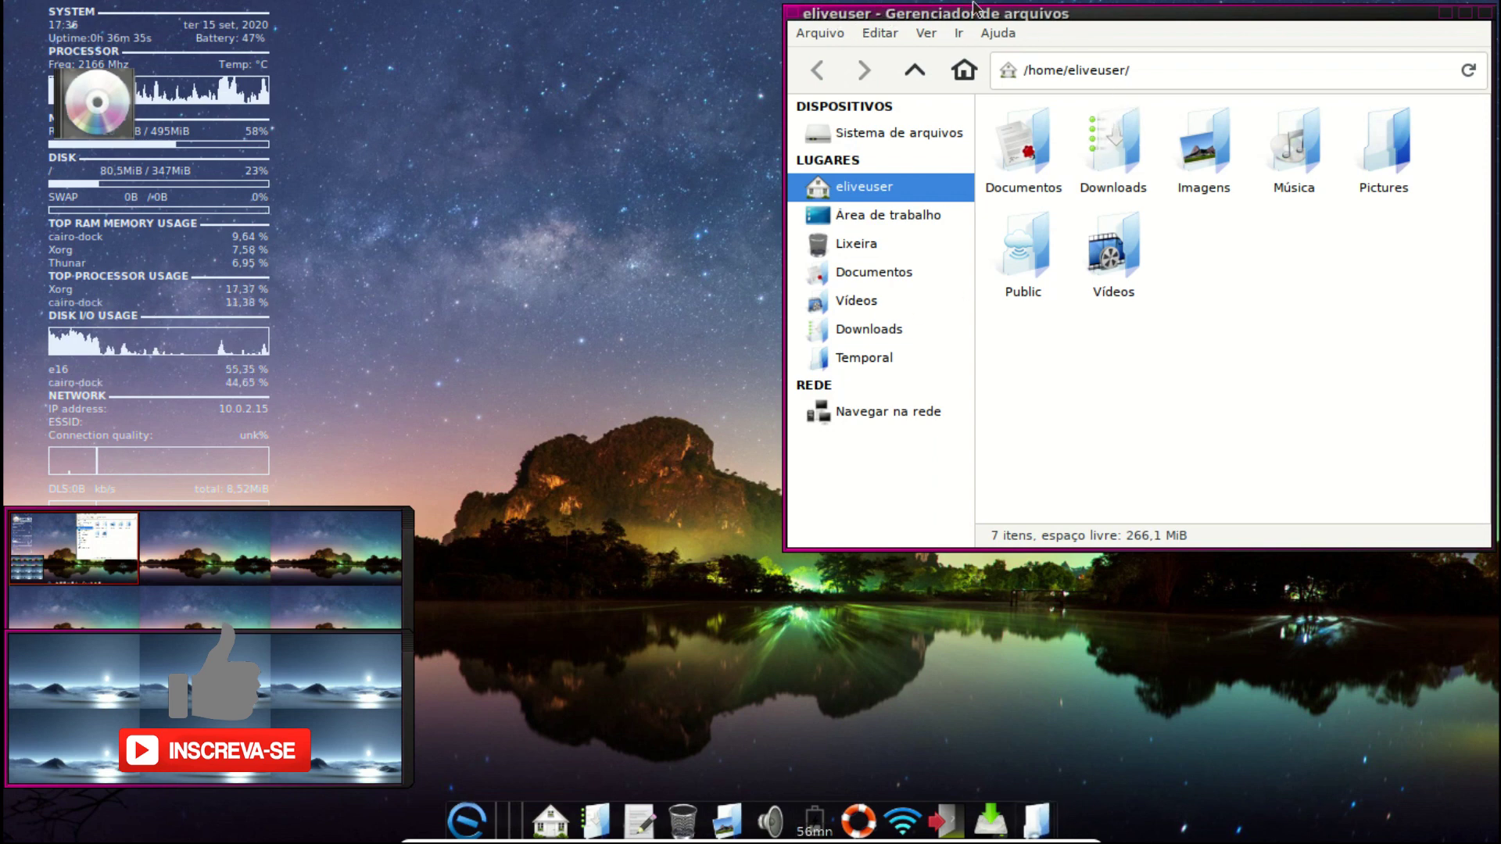
# Switch the desktop to a theme with orange title bars and view the Elive Menu's Office applications in it.
pyautogui.click(660, 332)
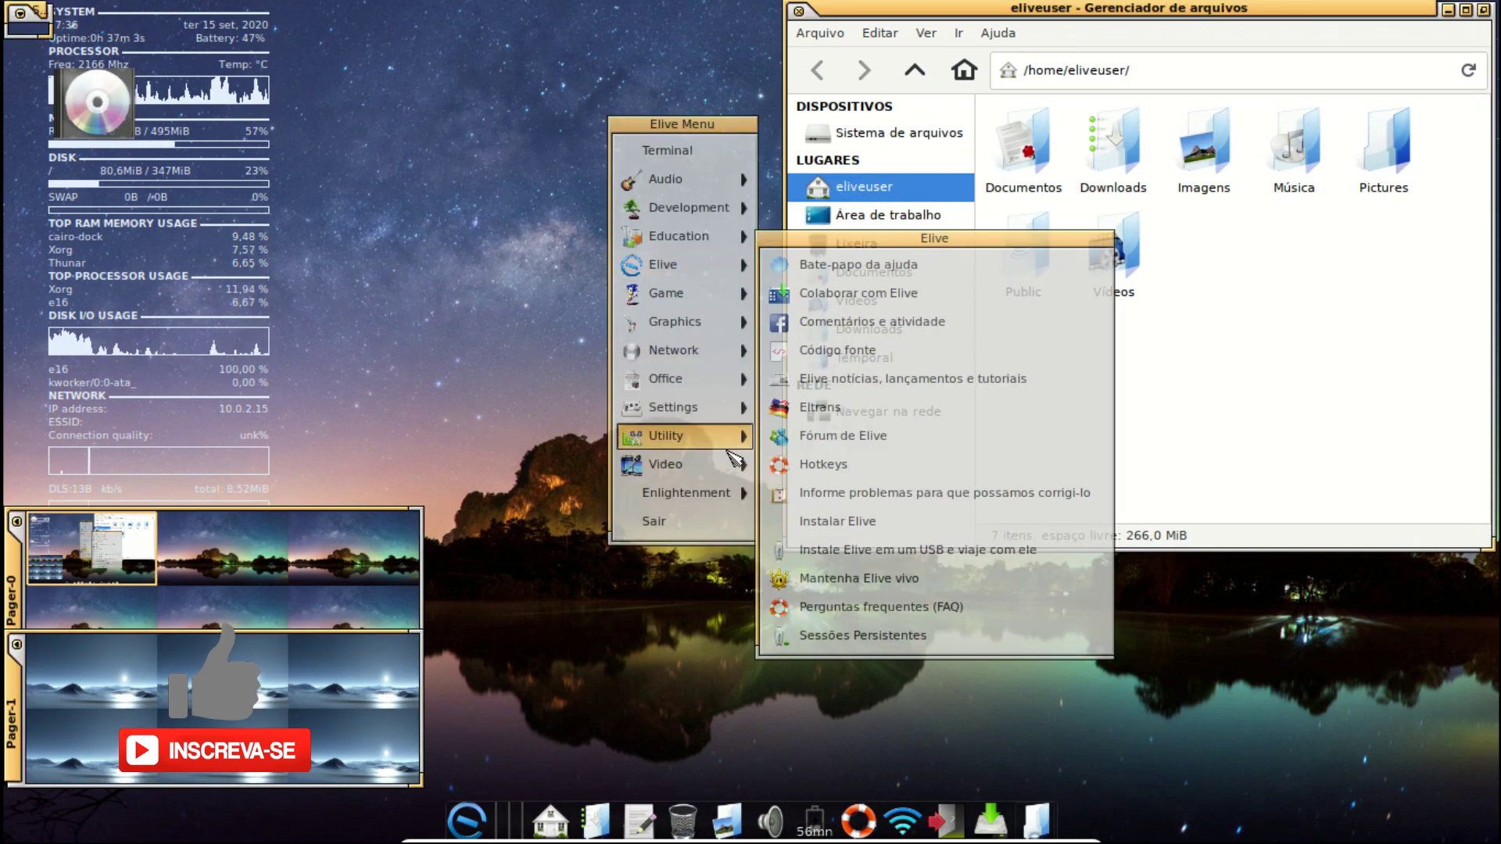
pyautogui.moveTo(680, 378)
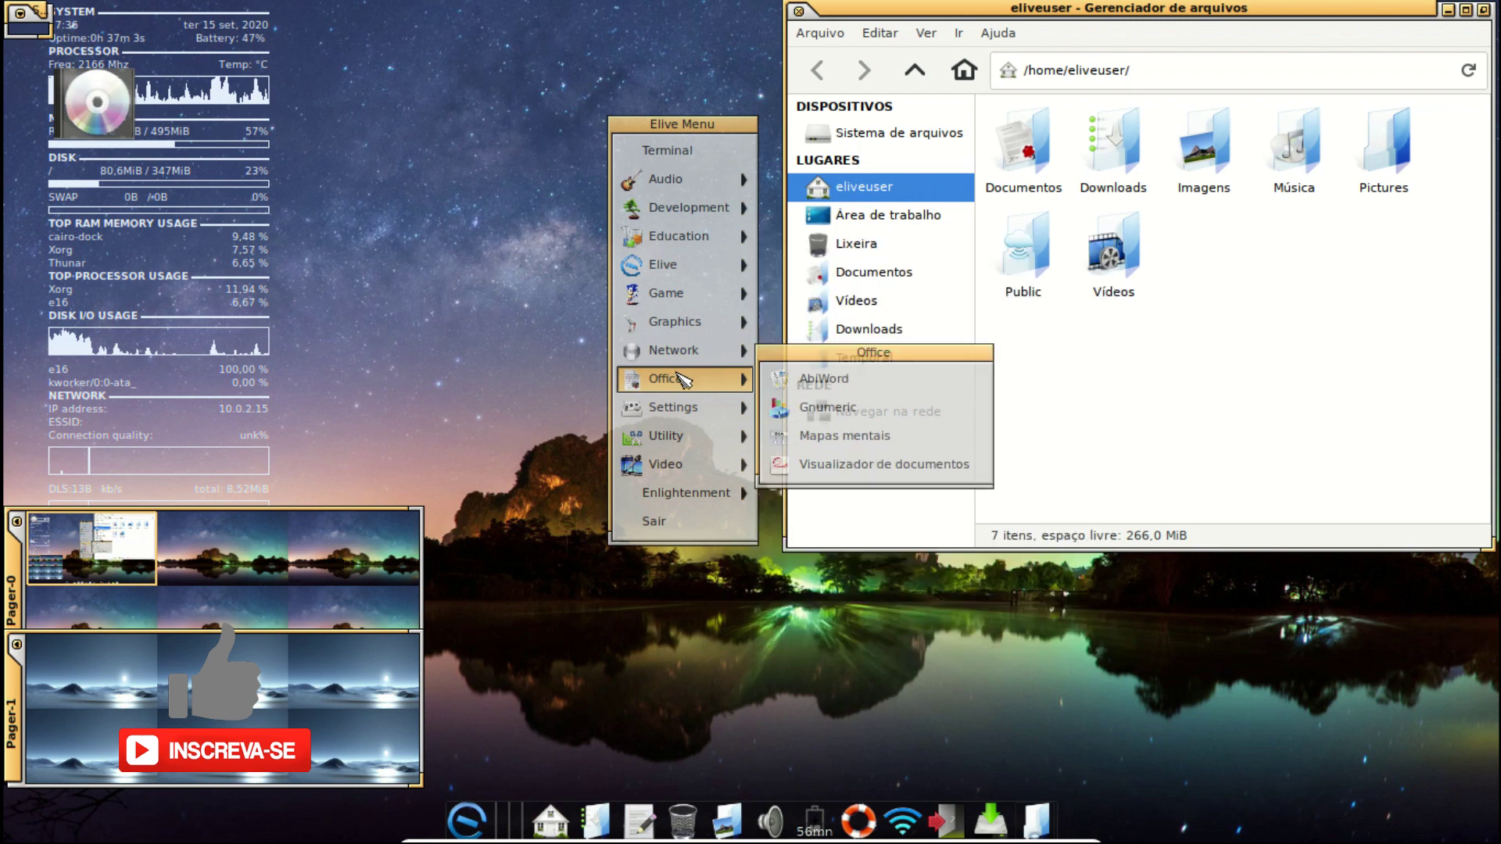
pyautogui.click(472, 332)
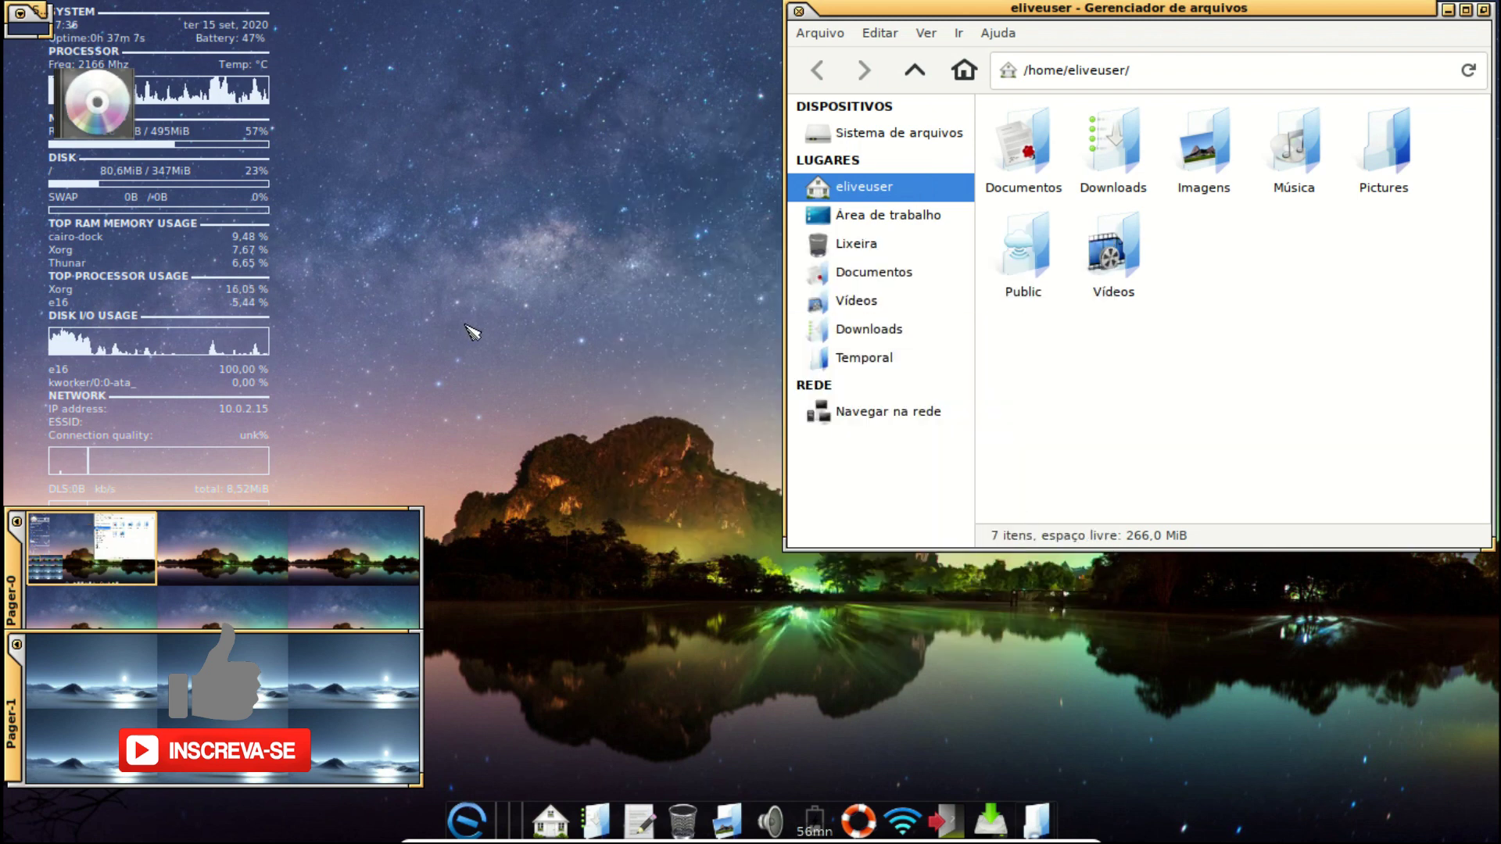
# Set the Enlightenment desktop theme to Elive_Dark.
pyautogui.click(472, 332)
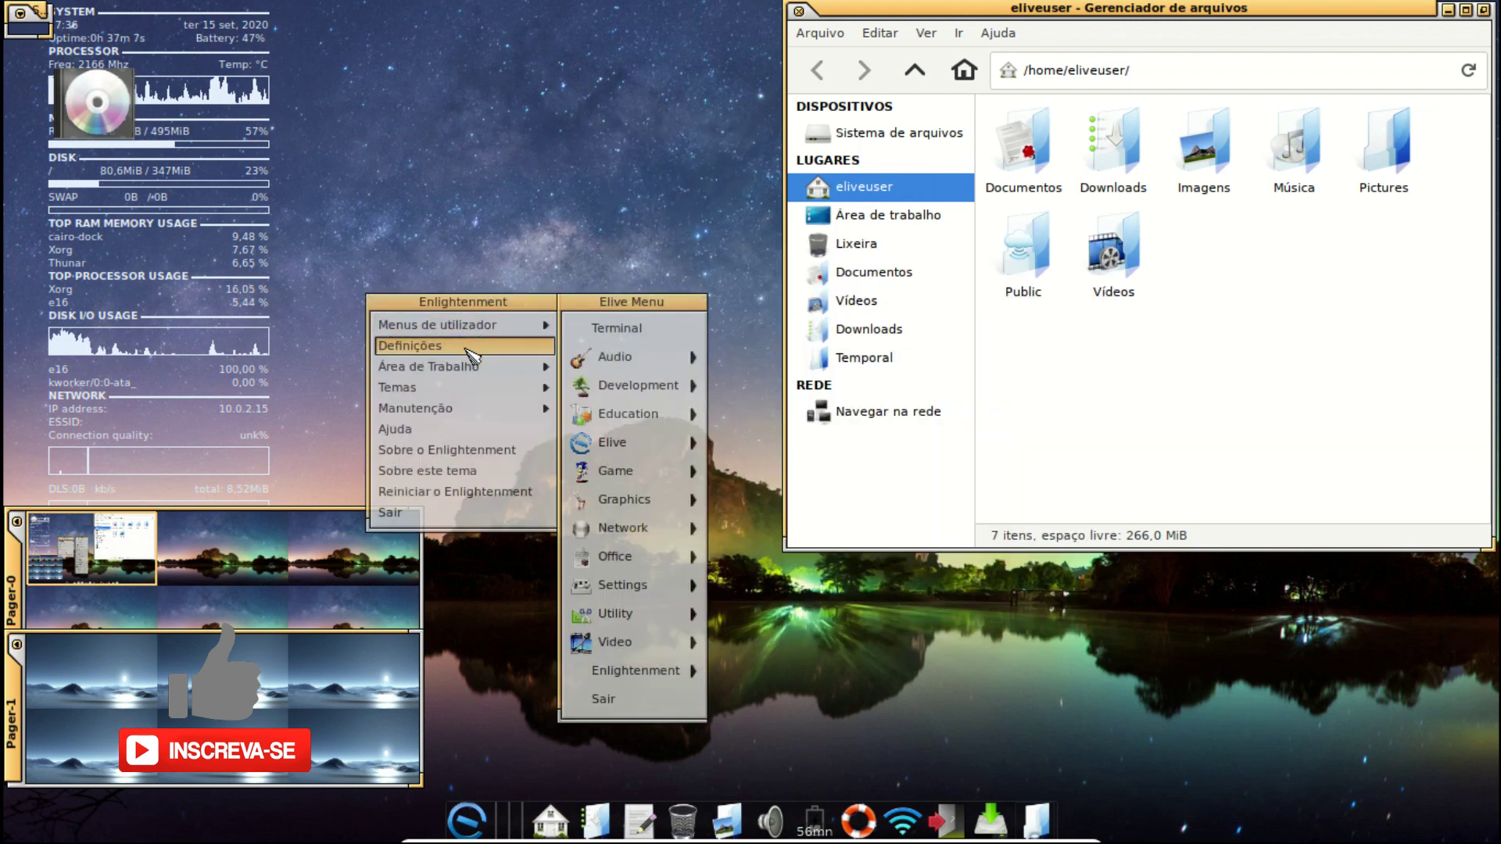
pyautogui.moveTo(473, 366)
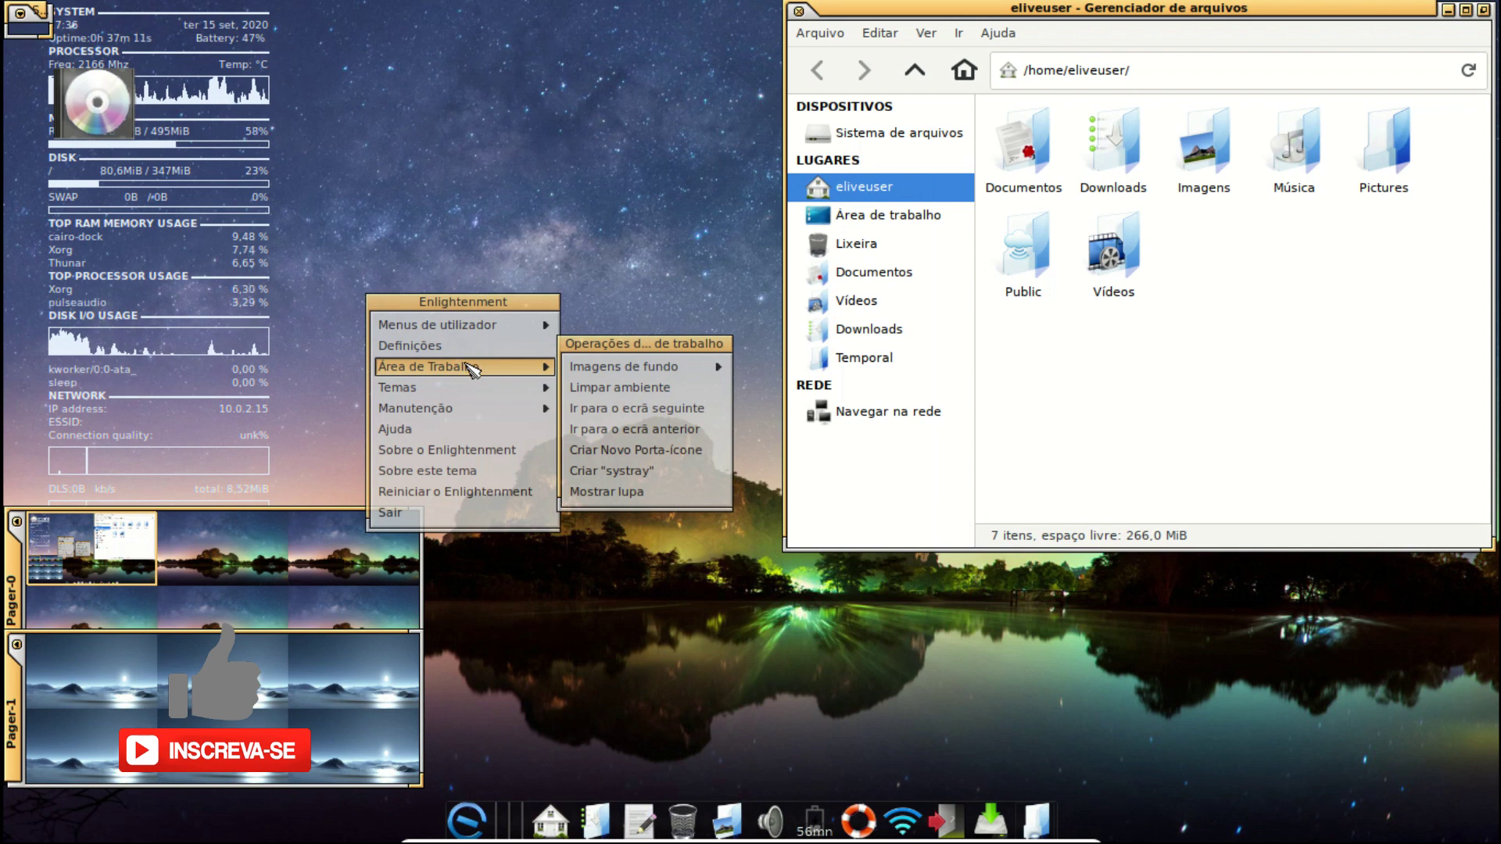
pyautogui.moveTo(461, 400)
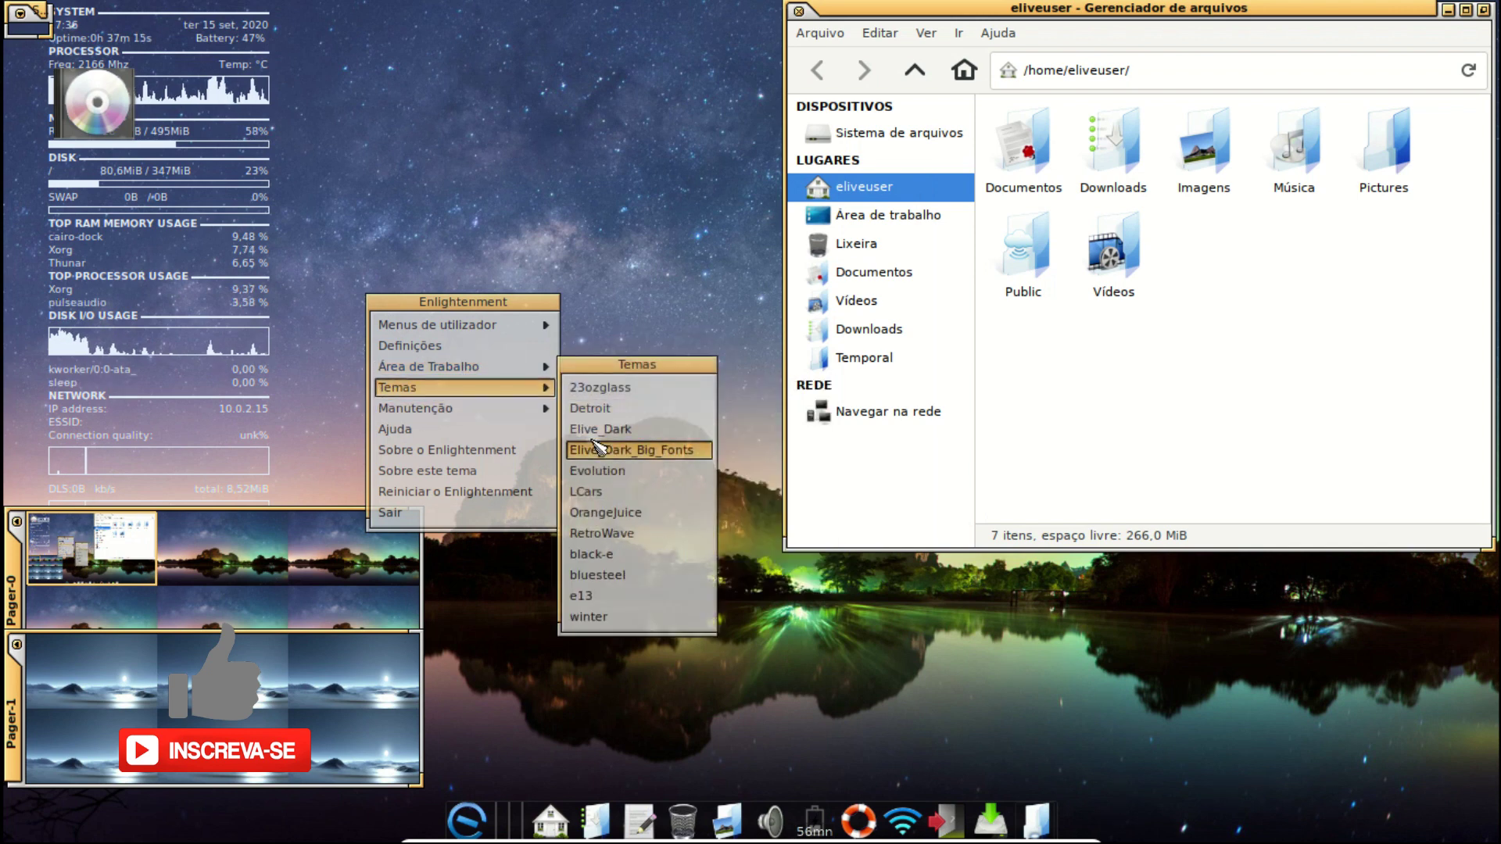
pyautogui.click(589, 437)
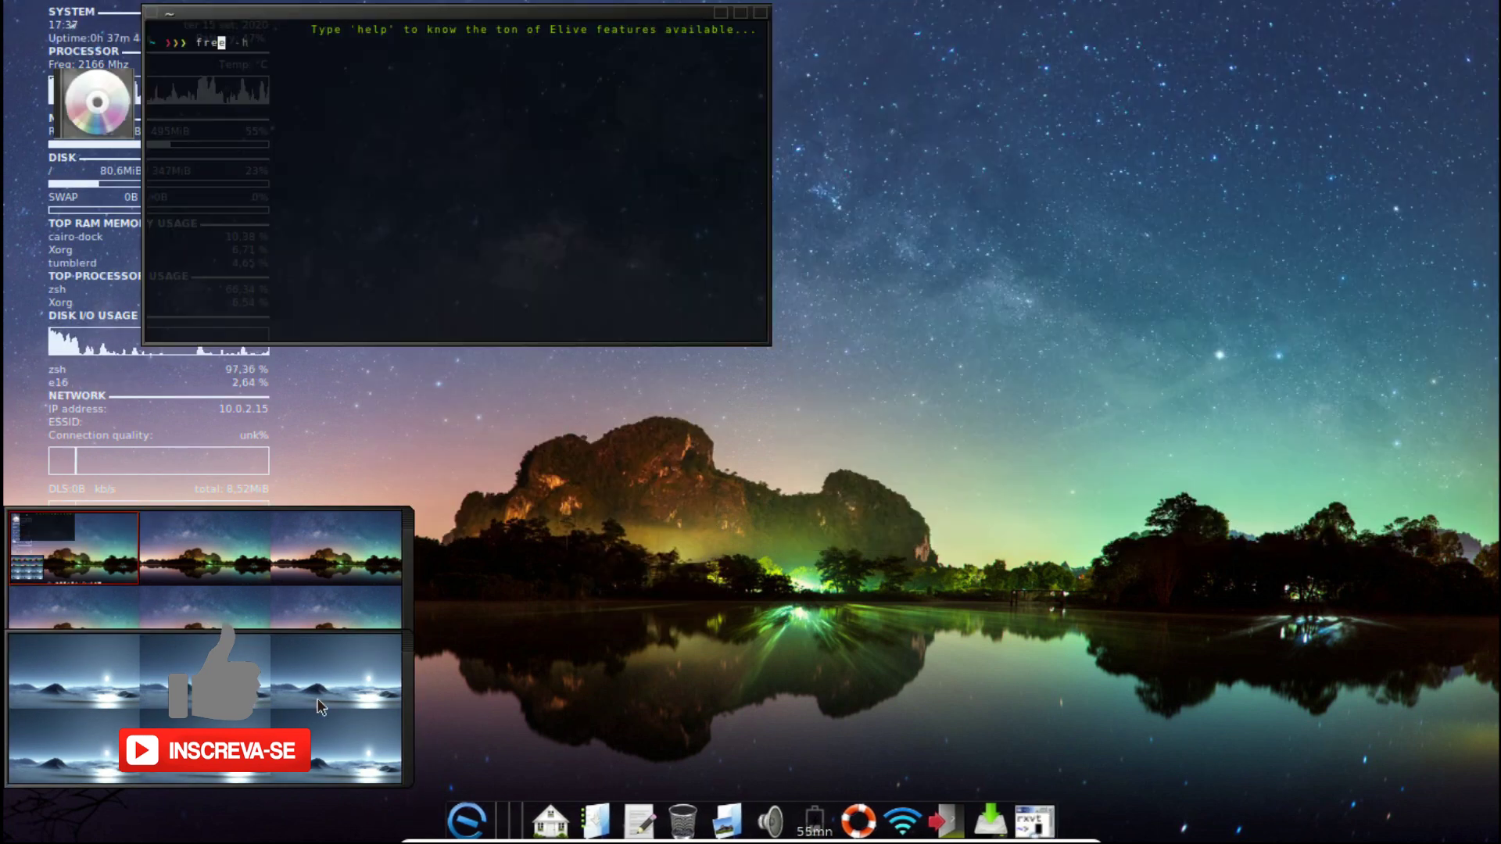
# Check the system's memory usage with free -h, highlight the used memory figure, and close the terminal.
pyautogui.write('e -h')
pyautogui.press('Return')
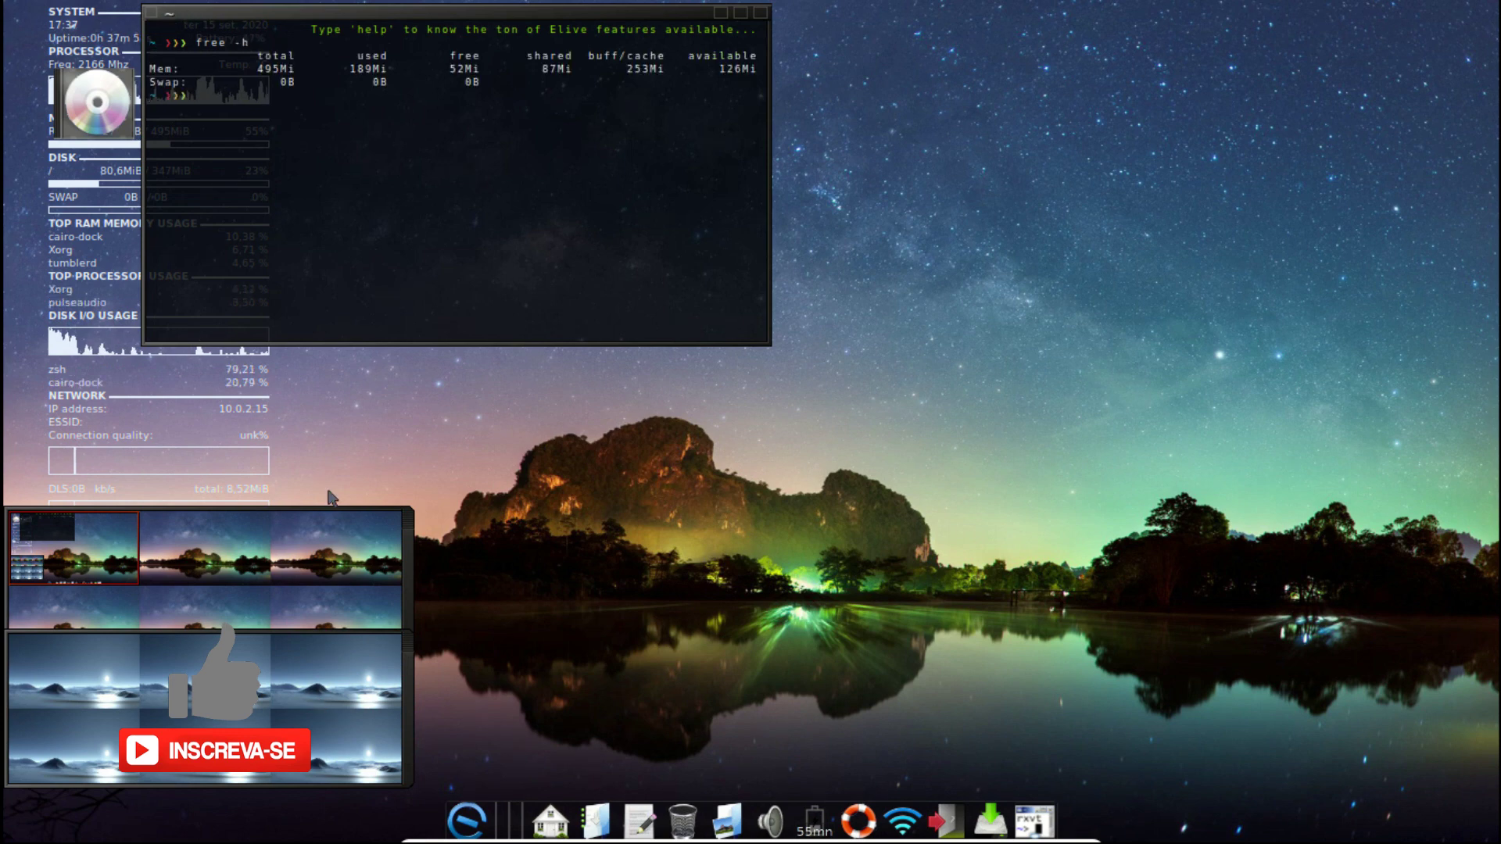
pyautogui.doubleClick(384, 68)
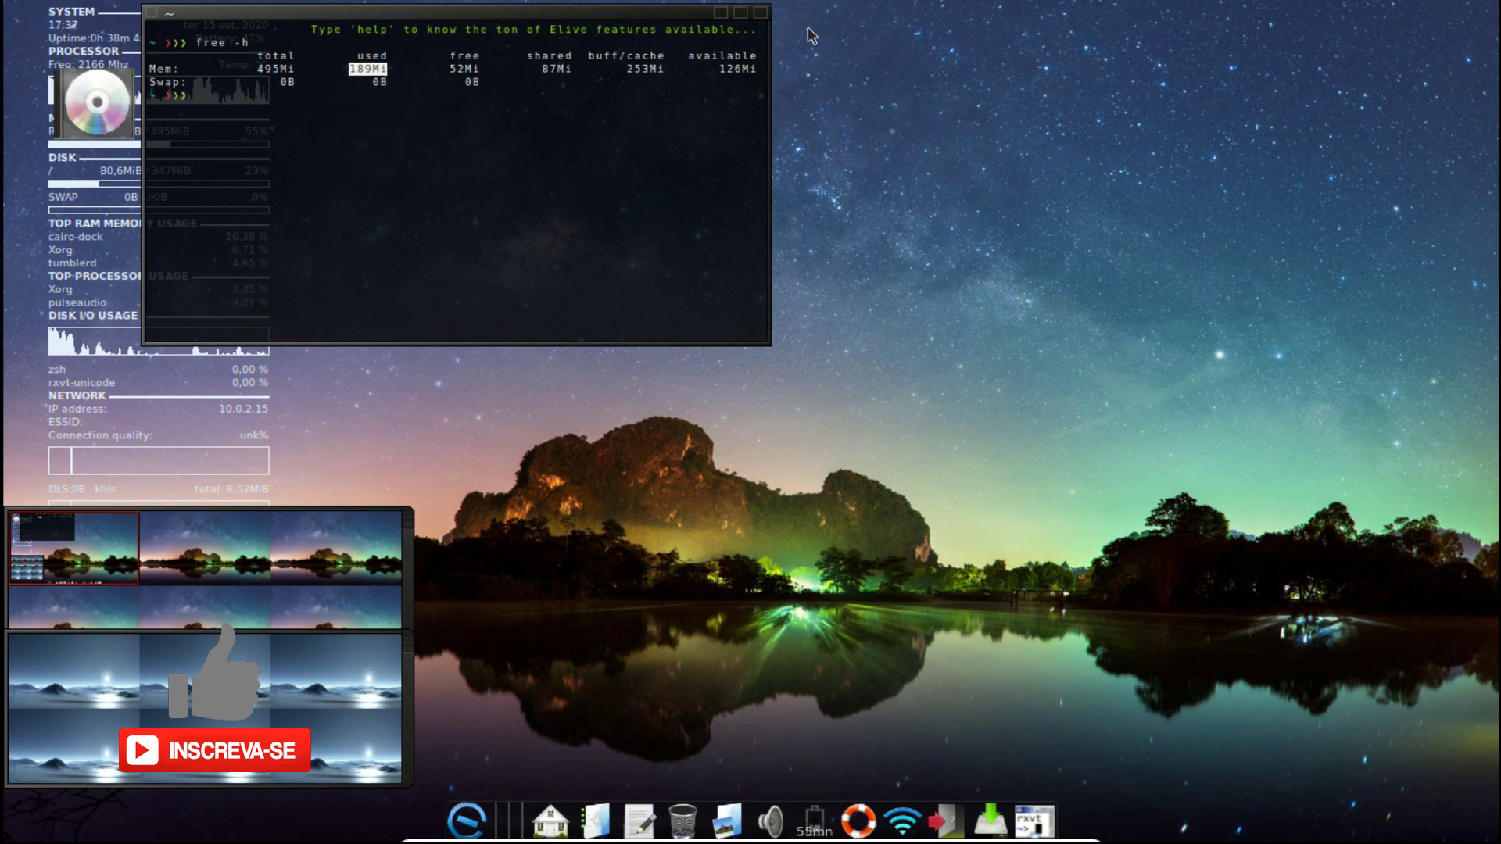
pyautogui.click(760, 12)
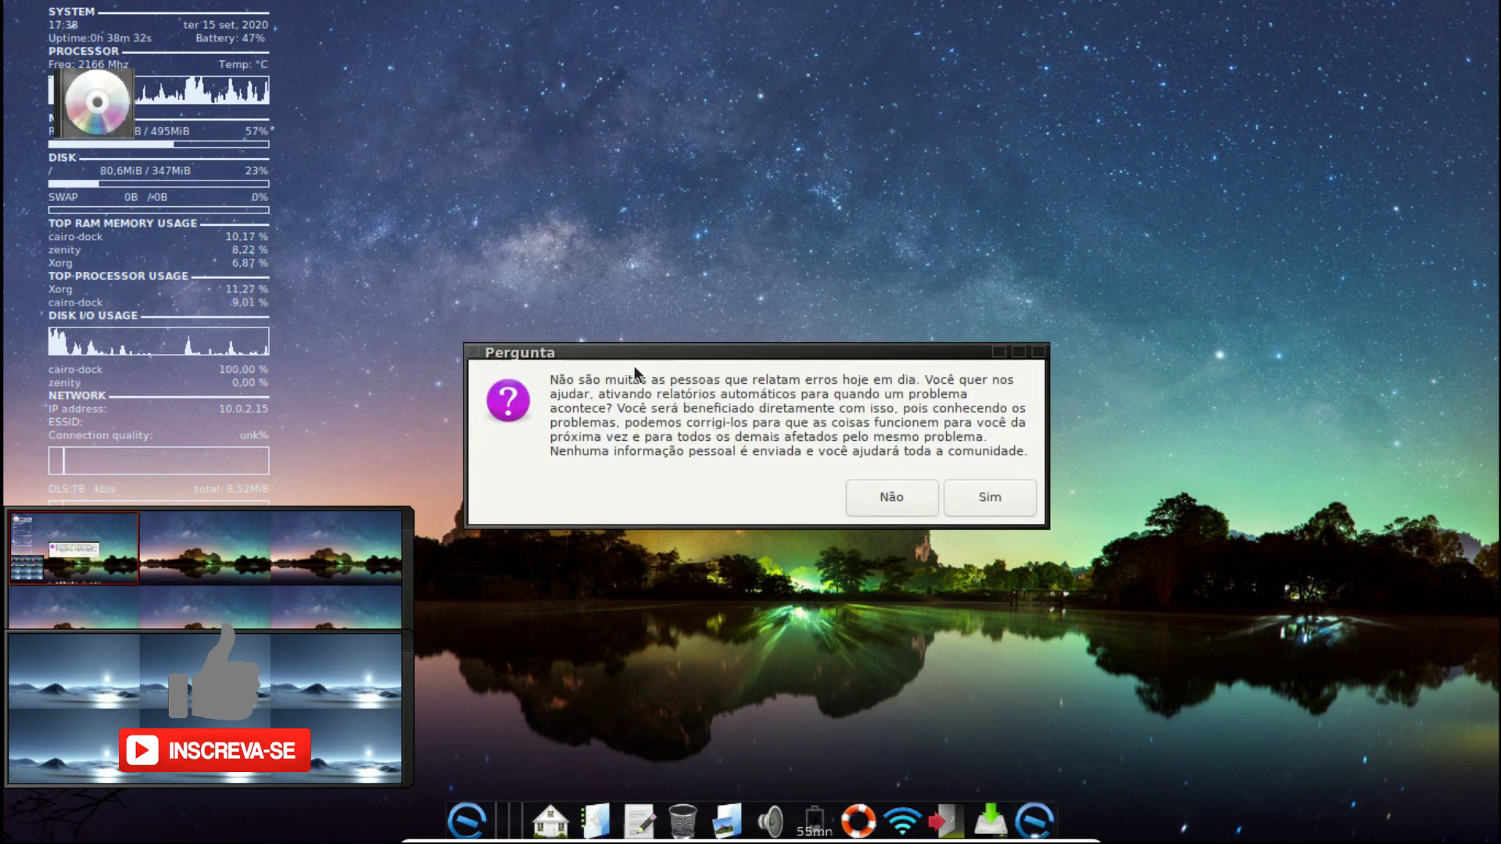
# Answer the installer's automatic error report question and choose Automatic partitioning of the whole disk, confirming that the disk may be erased.
pyautogui.click(939, 501)
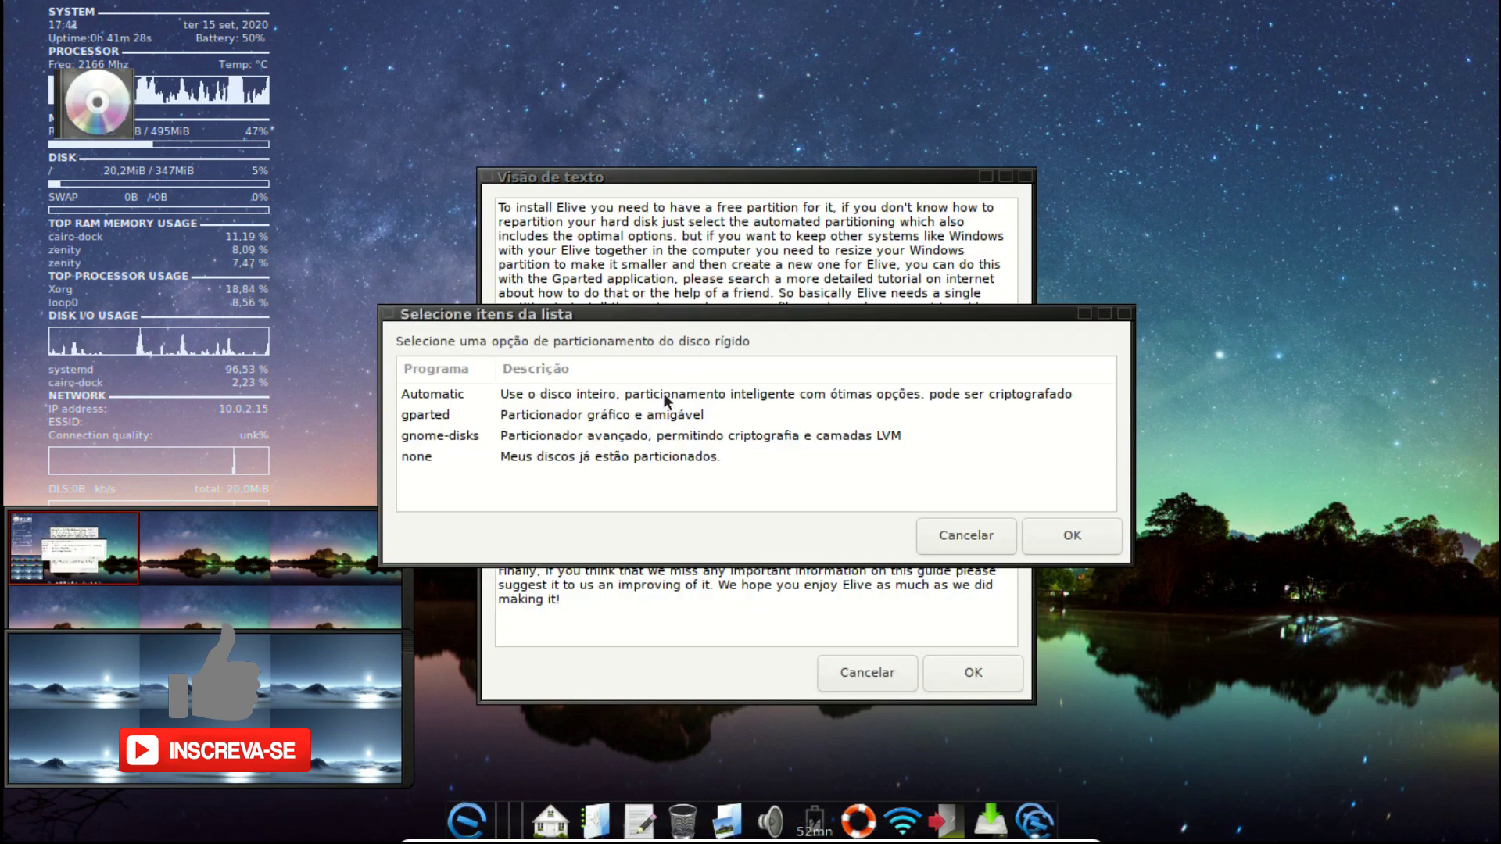
pyautogui.click(568, 397)
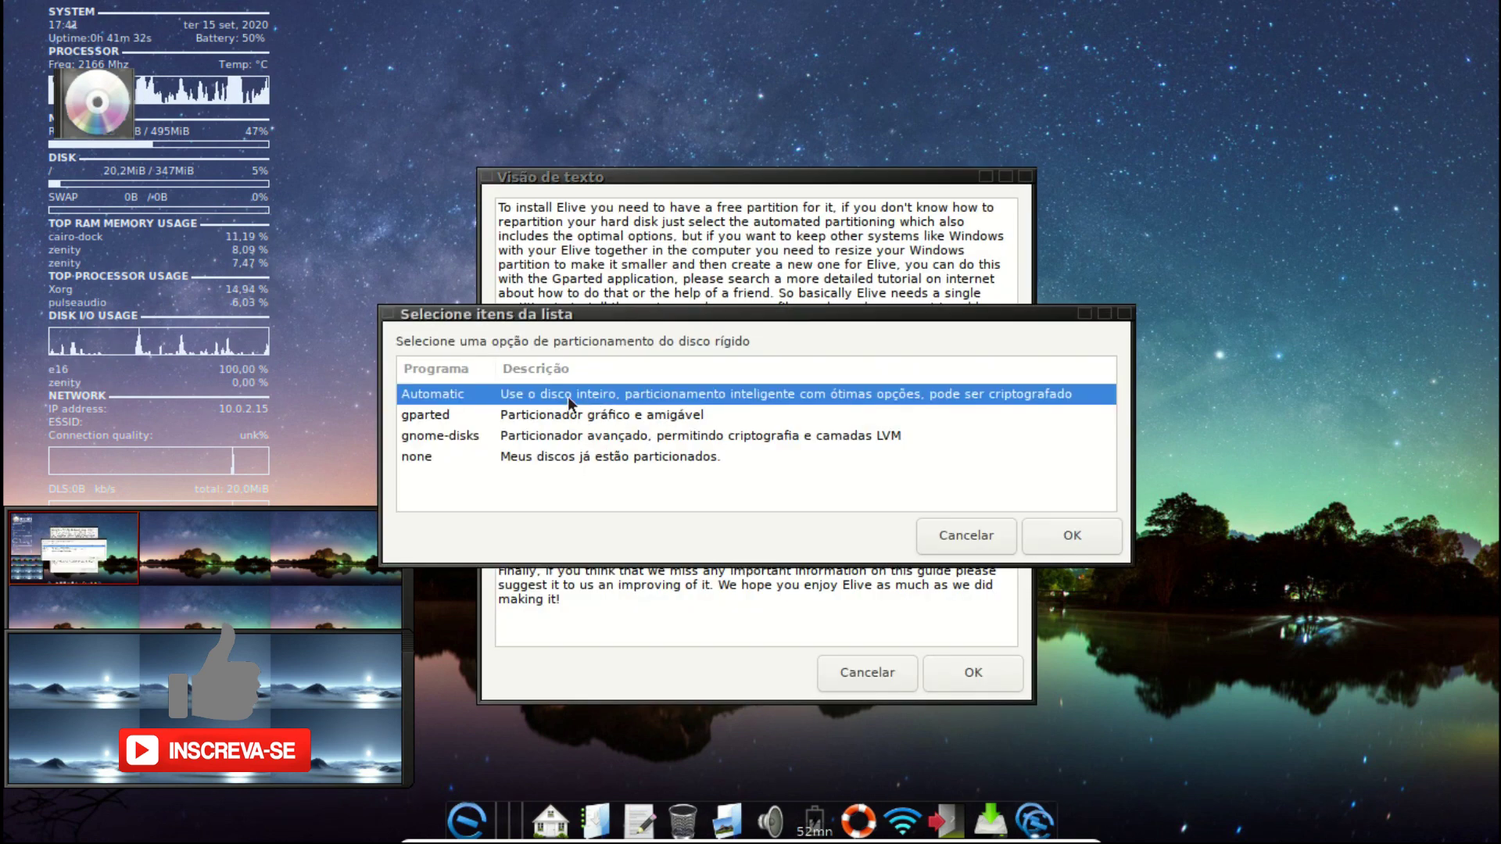
pyautogui.click(427, 422)
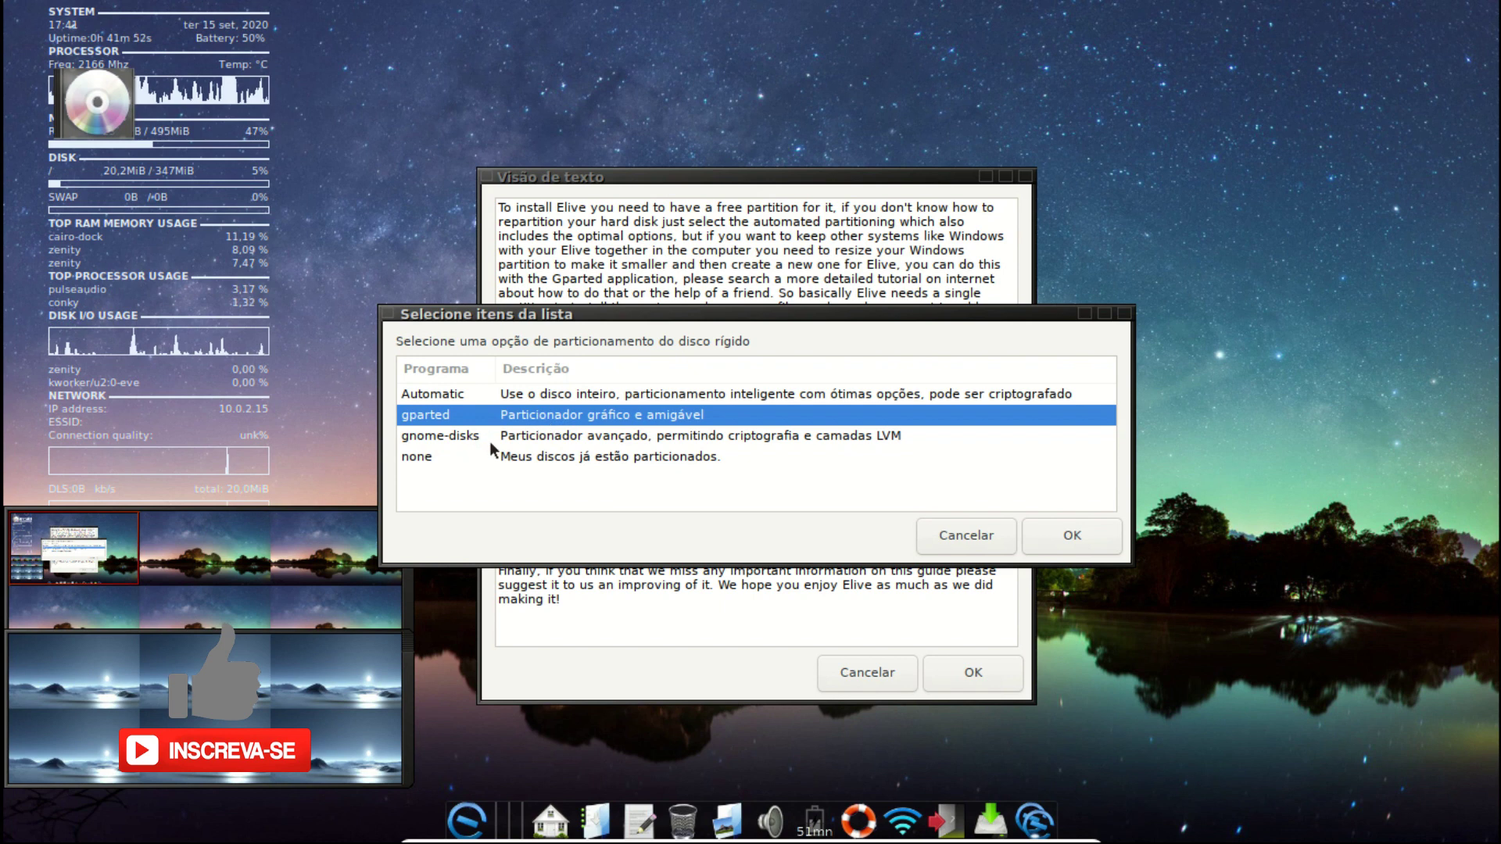
pyautogui.click(446, 458)
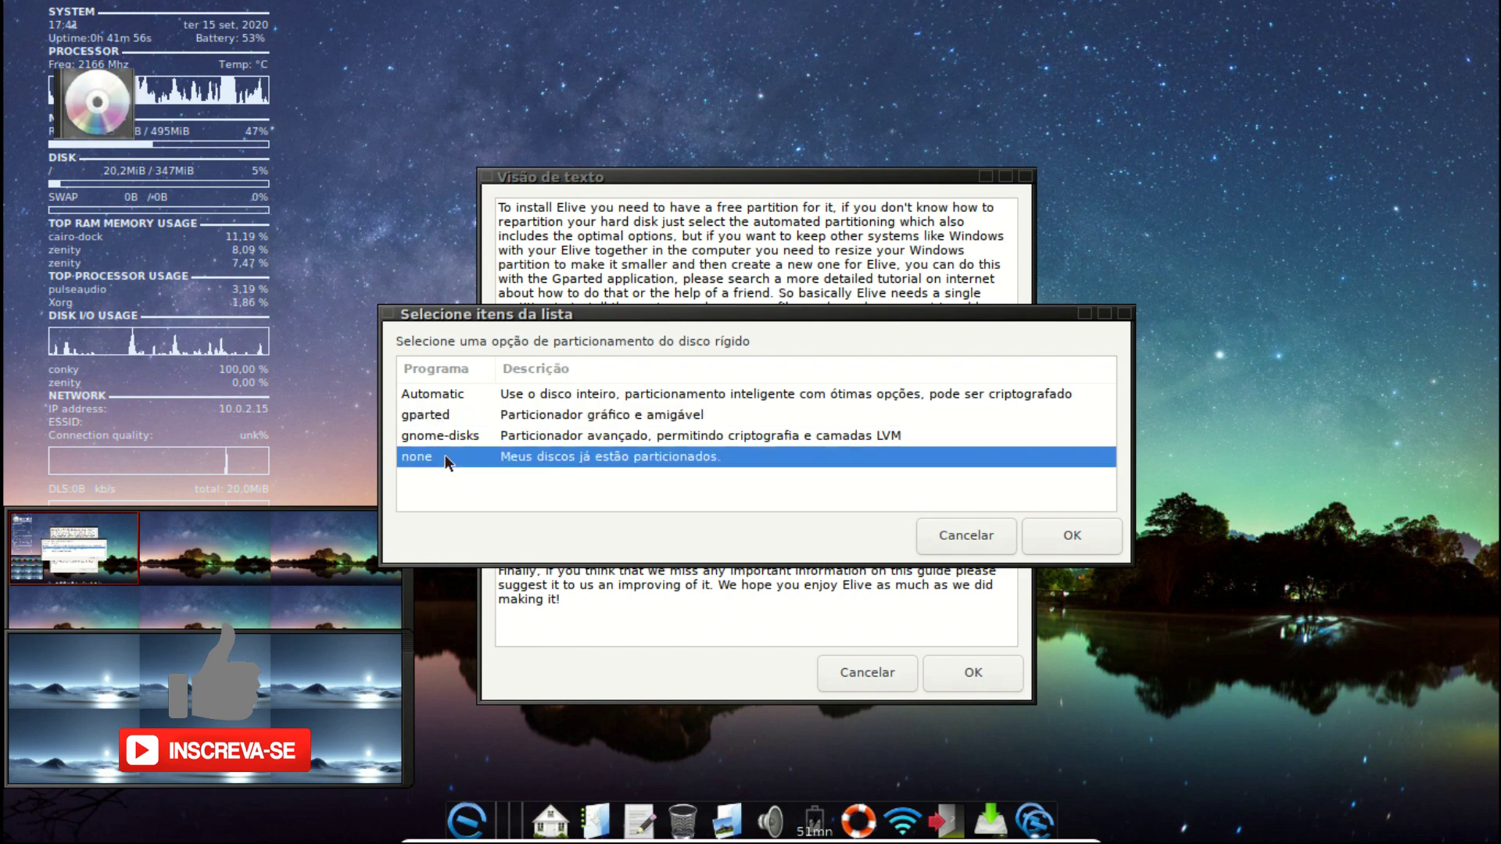
pyautogui.click(517, 393)
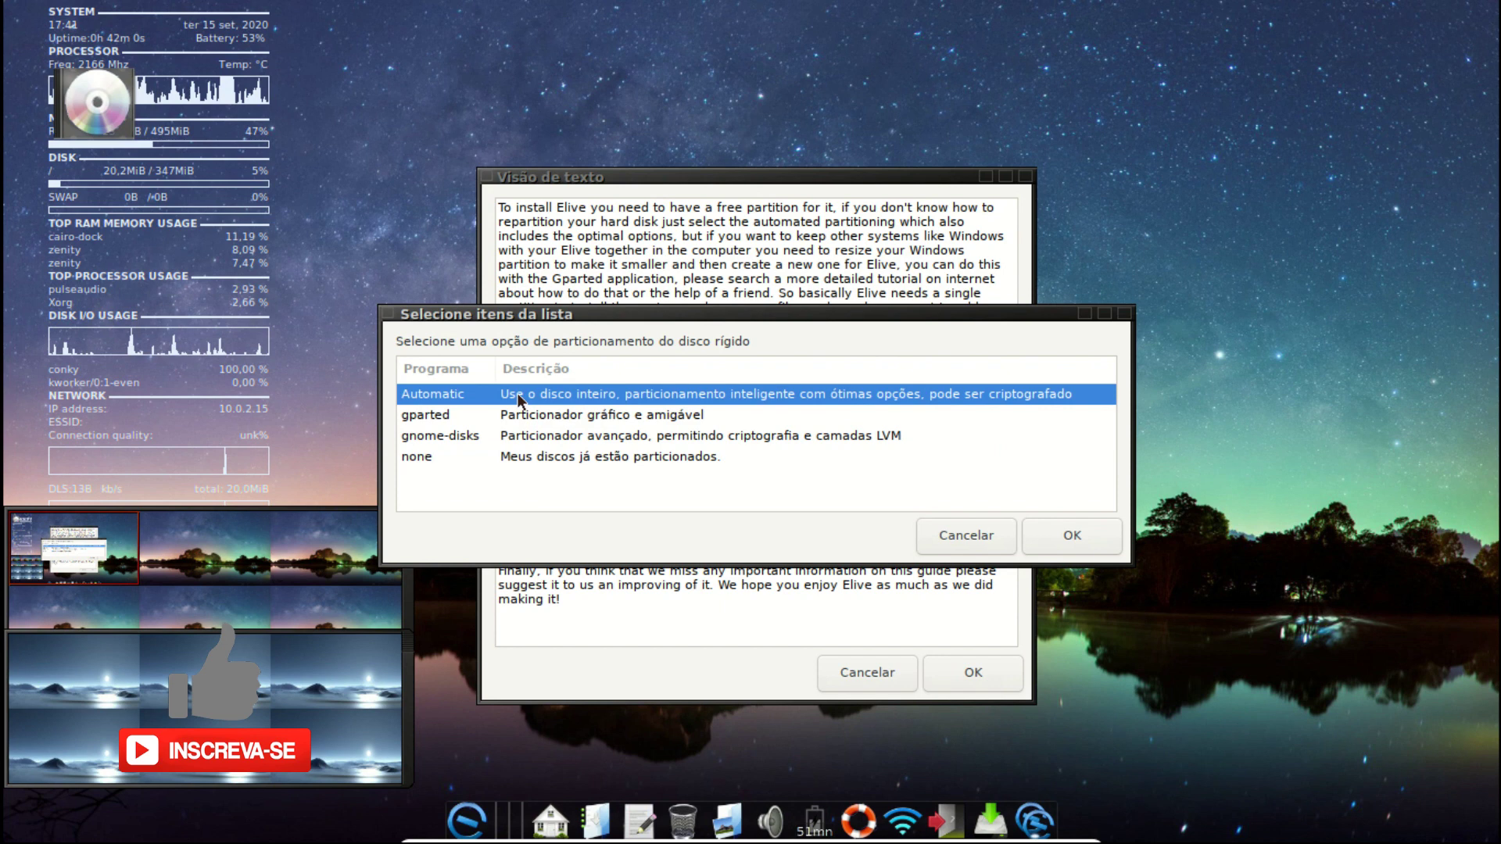
pyautogui.click(1086, 550)
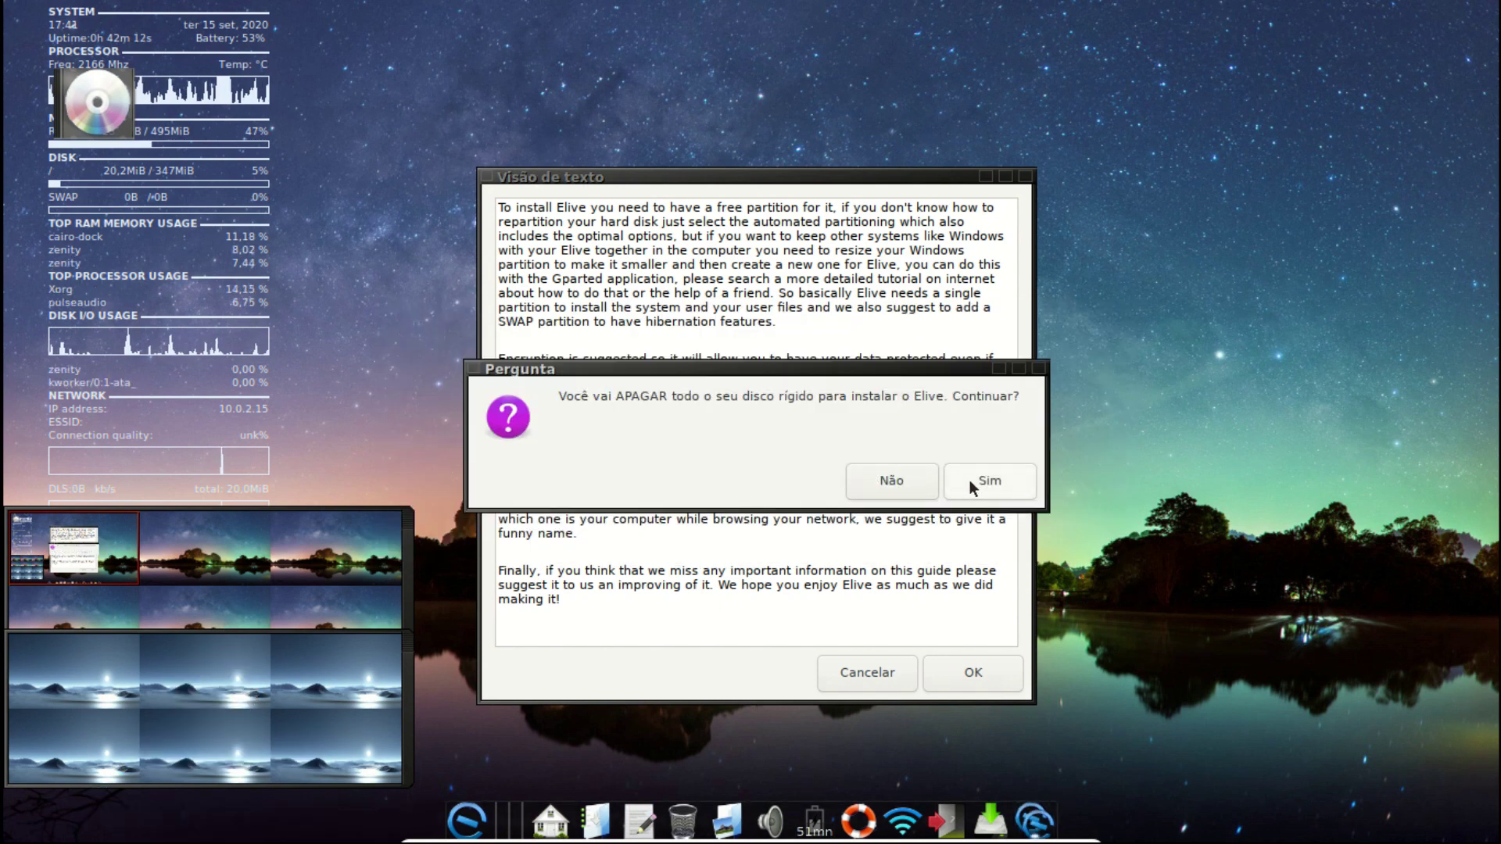
pyautogui.click(970, 480)
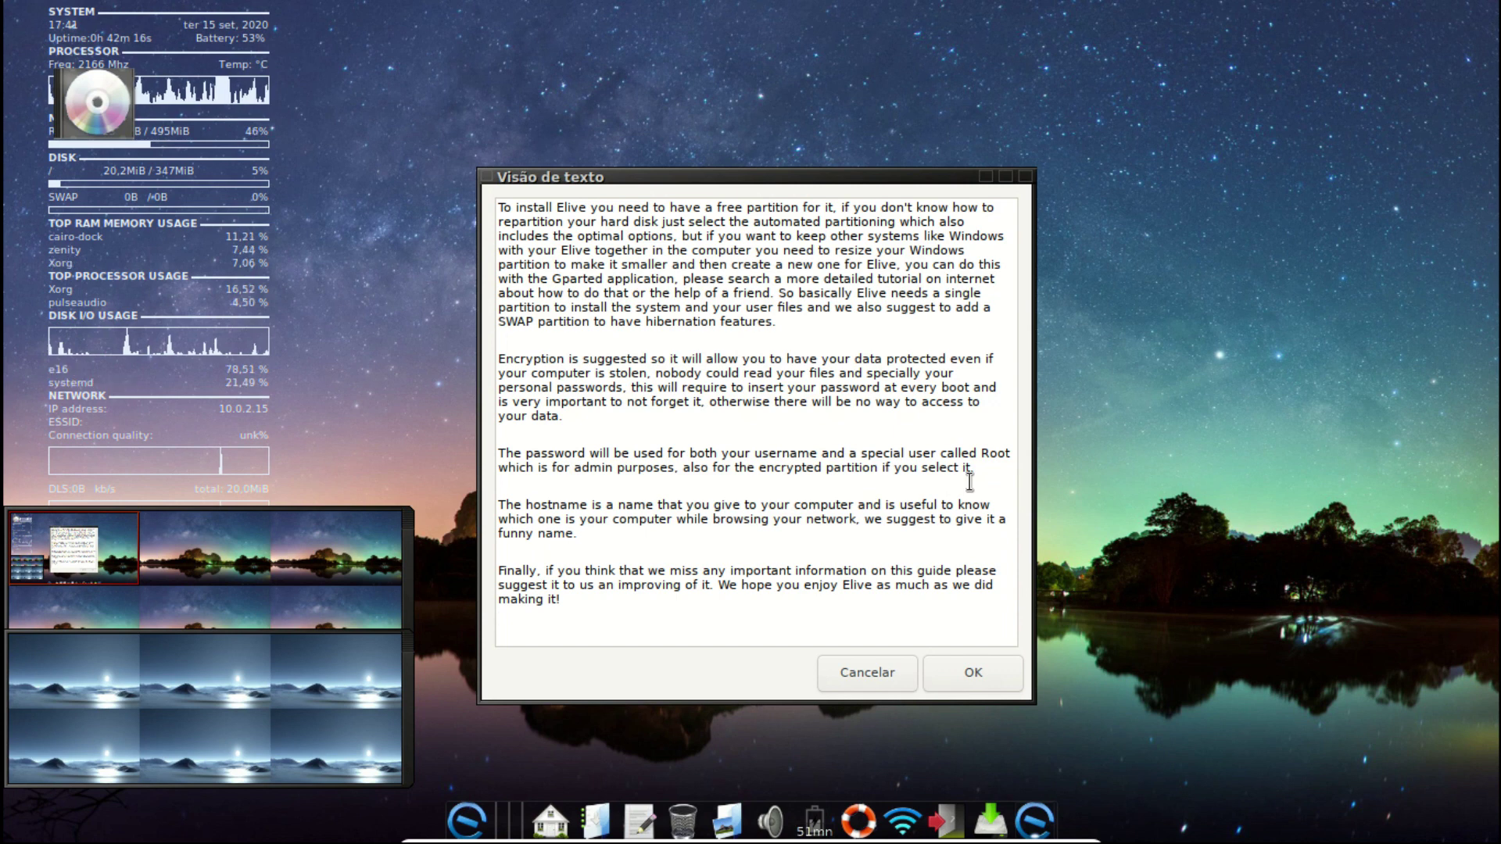